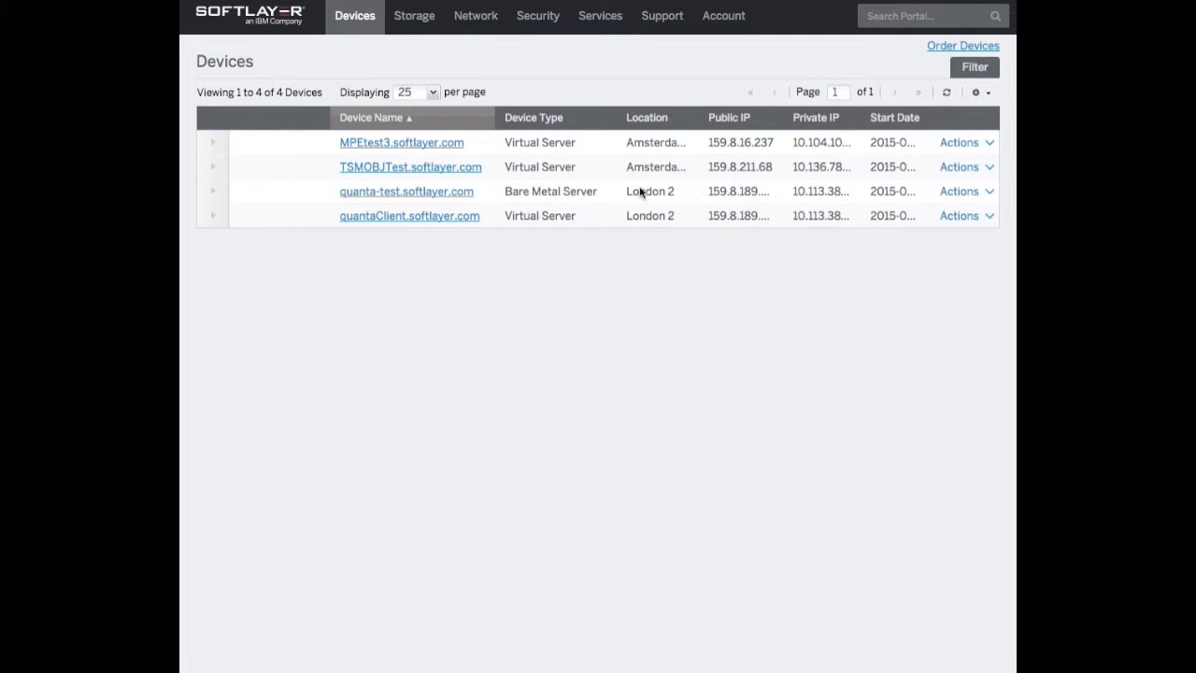
left_click(393, 215)
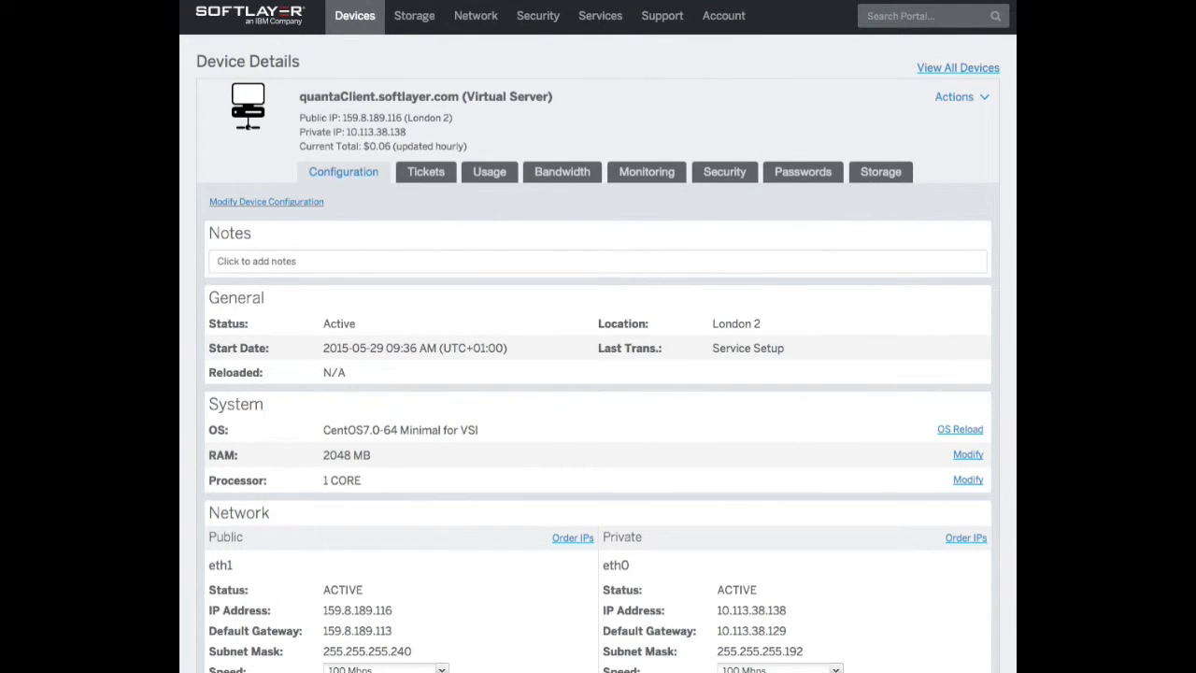
left_click_drag(601, 130, 601, 234)
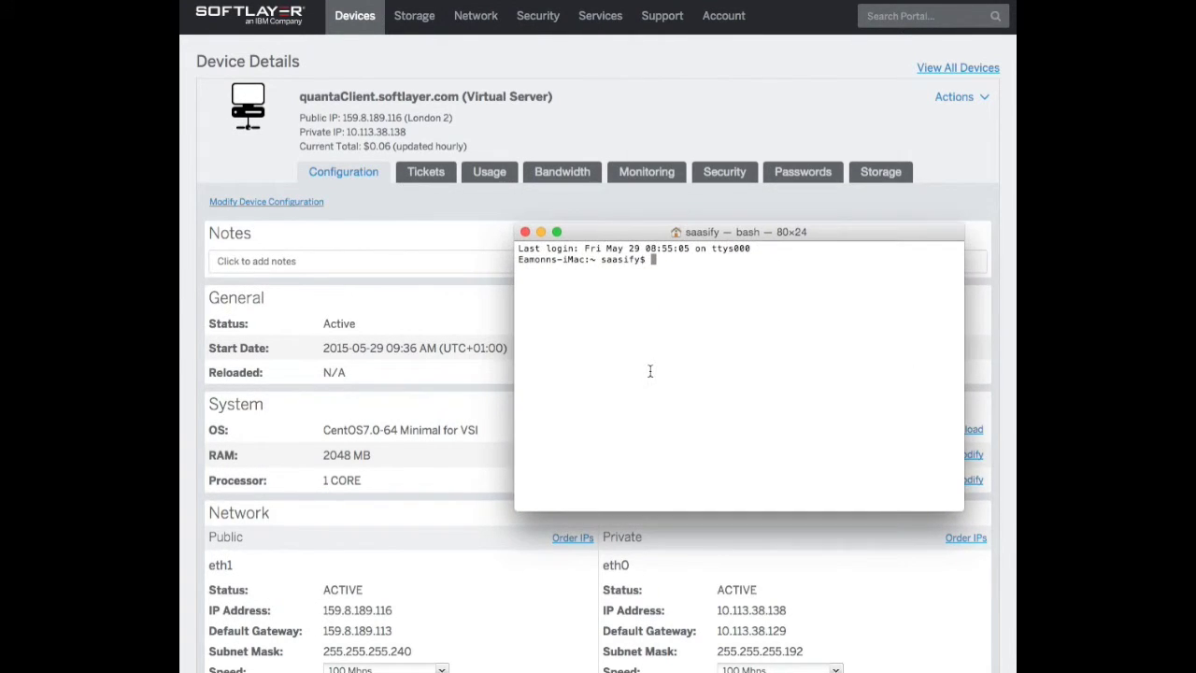
type("ssh root@159.8.189.116")
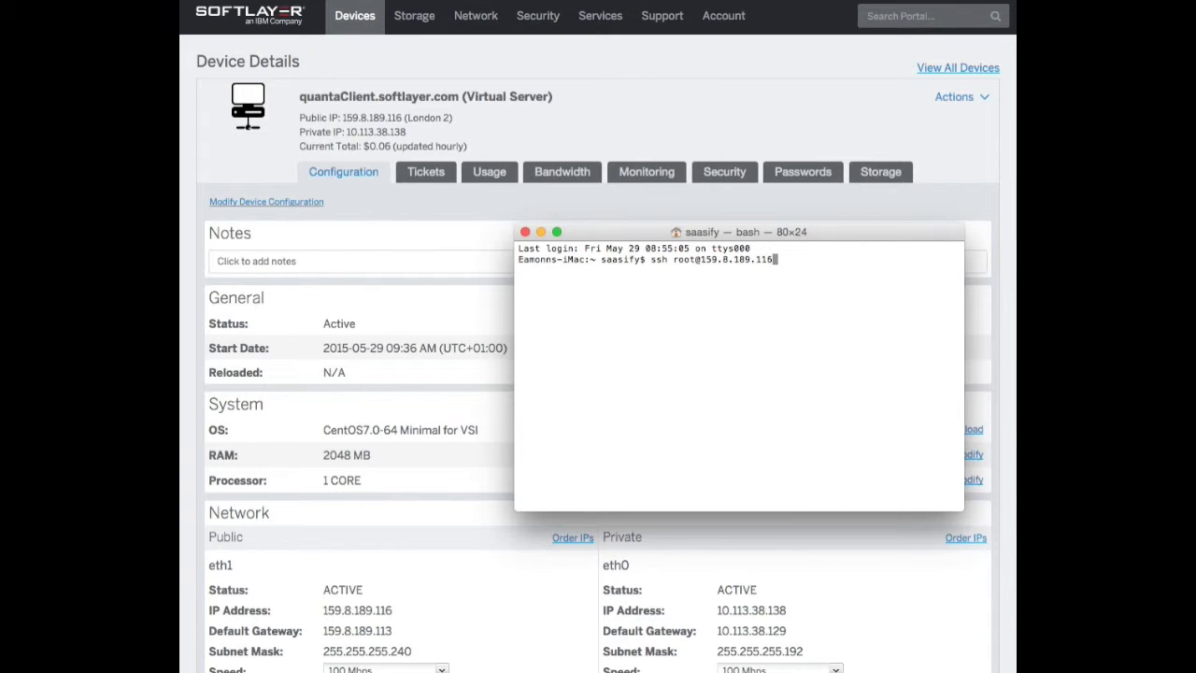
Reveal the CentOS root password among quantaClient's stored credentials in the SoftLayer portal and copy it
left_click(752, 198)
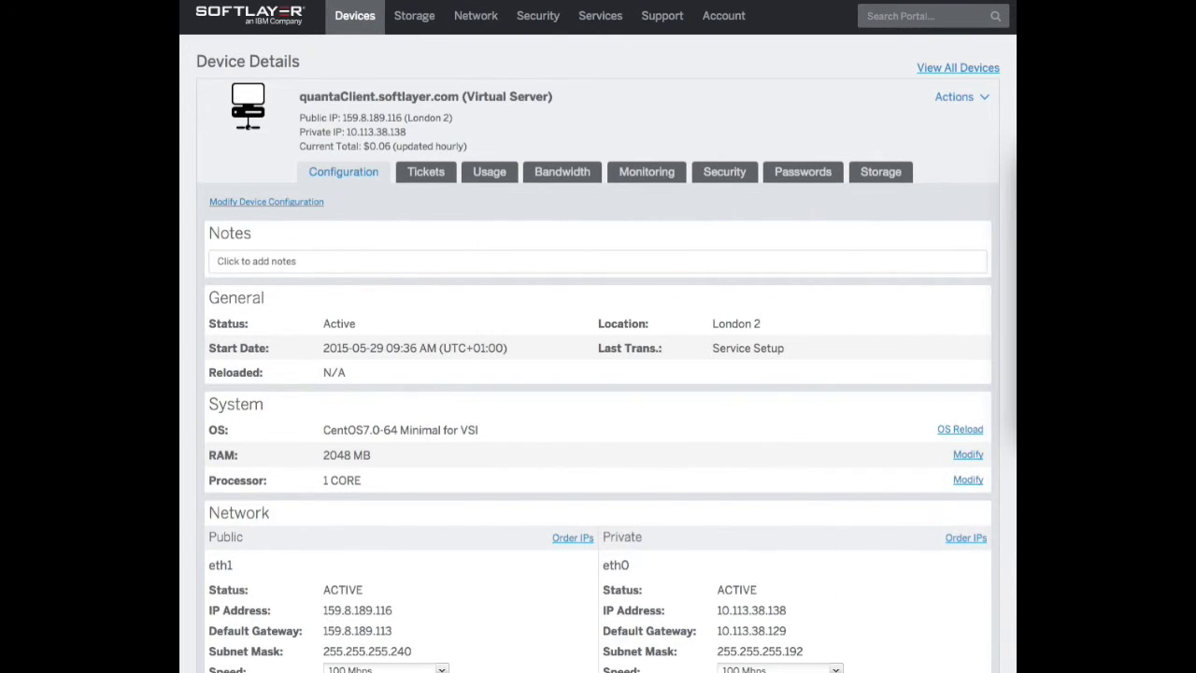
left_click(793, 171)
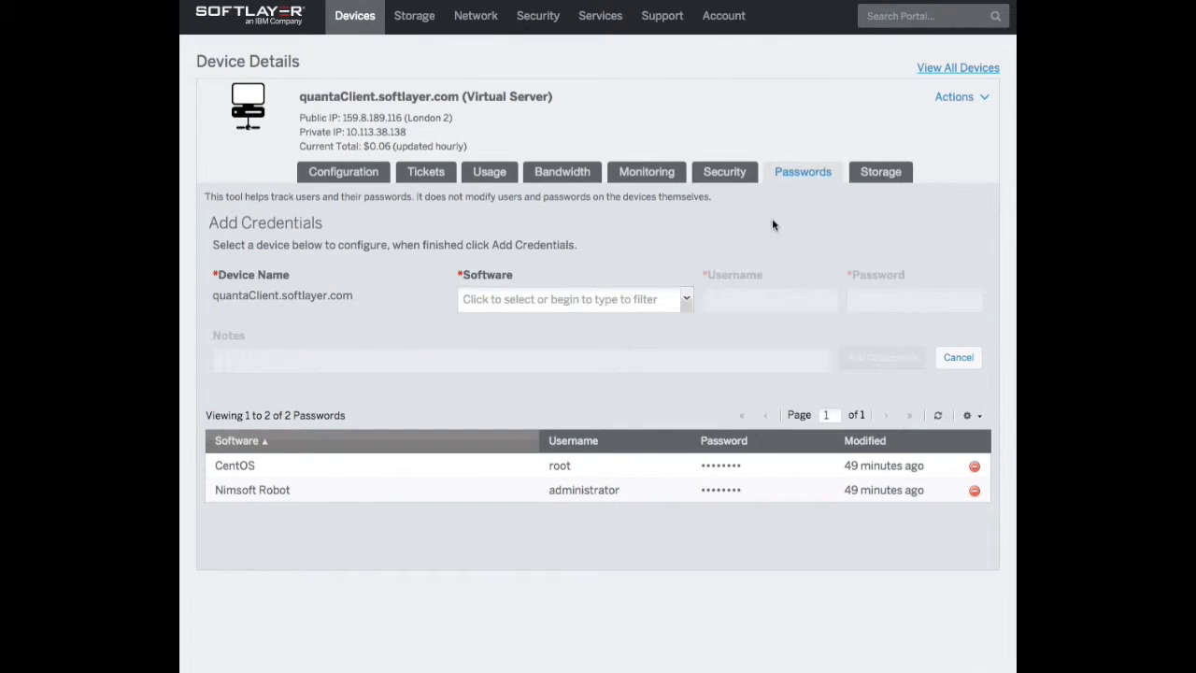
double_click(725, 467)
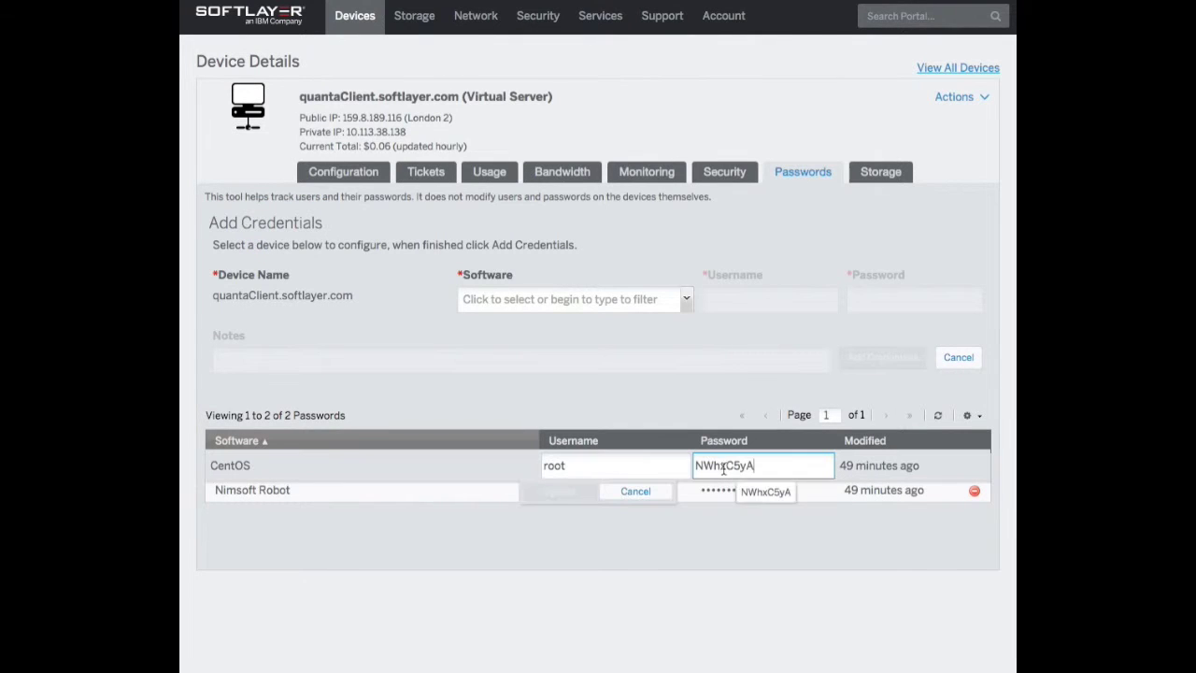
double_click(732, 467)
right_click(731, 467)
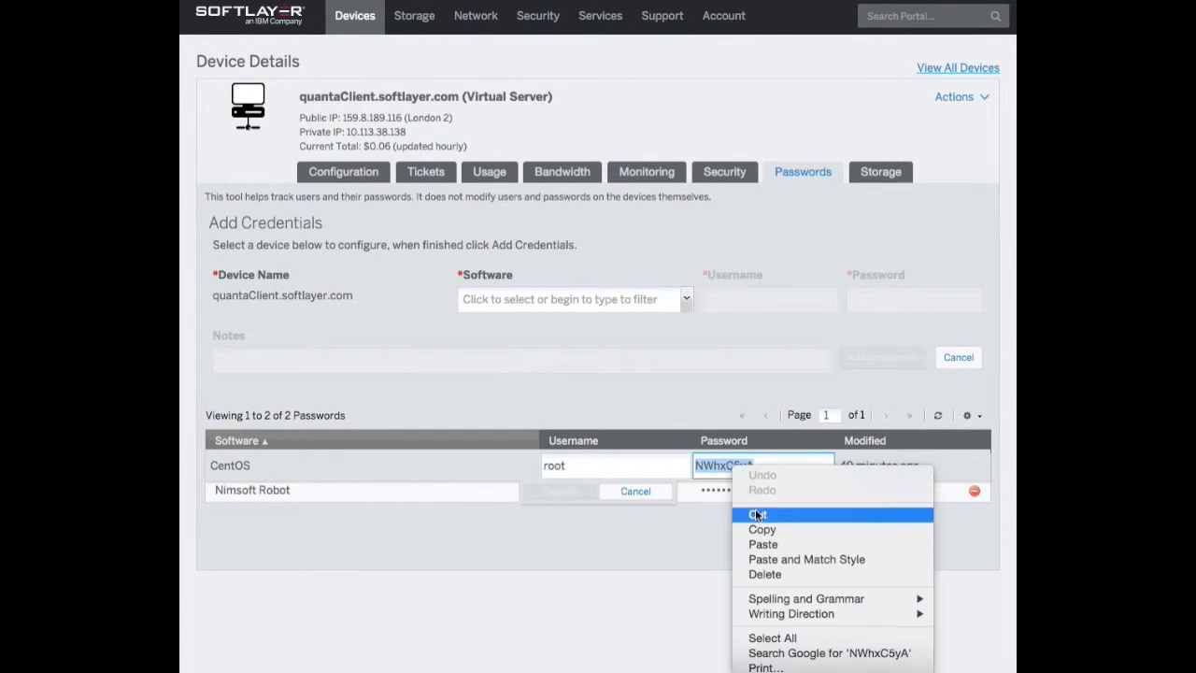
left_click(763, 529)
key("super+Tab")
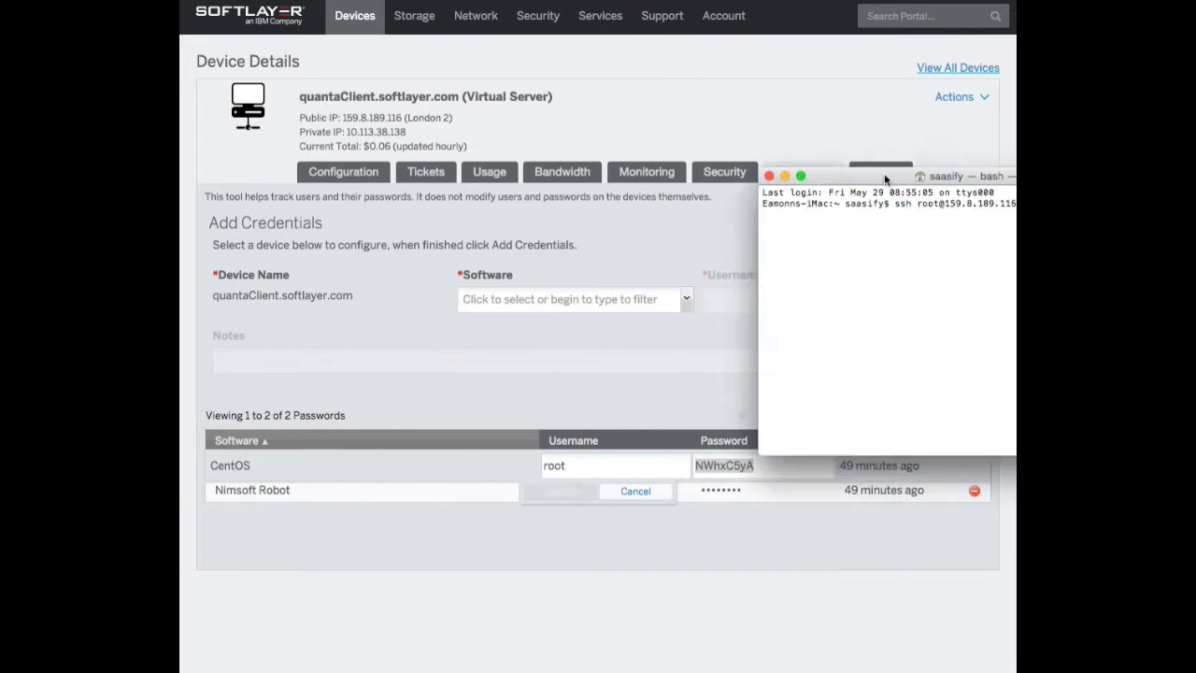
left_click_drag(817, 173, 556, 210)
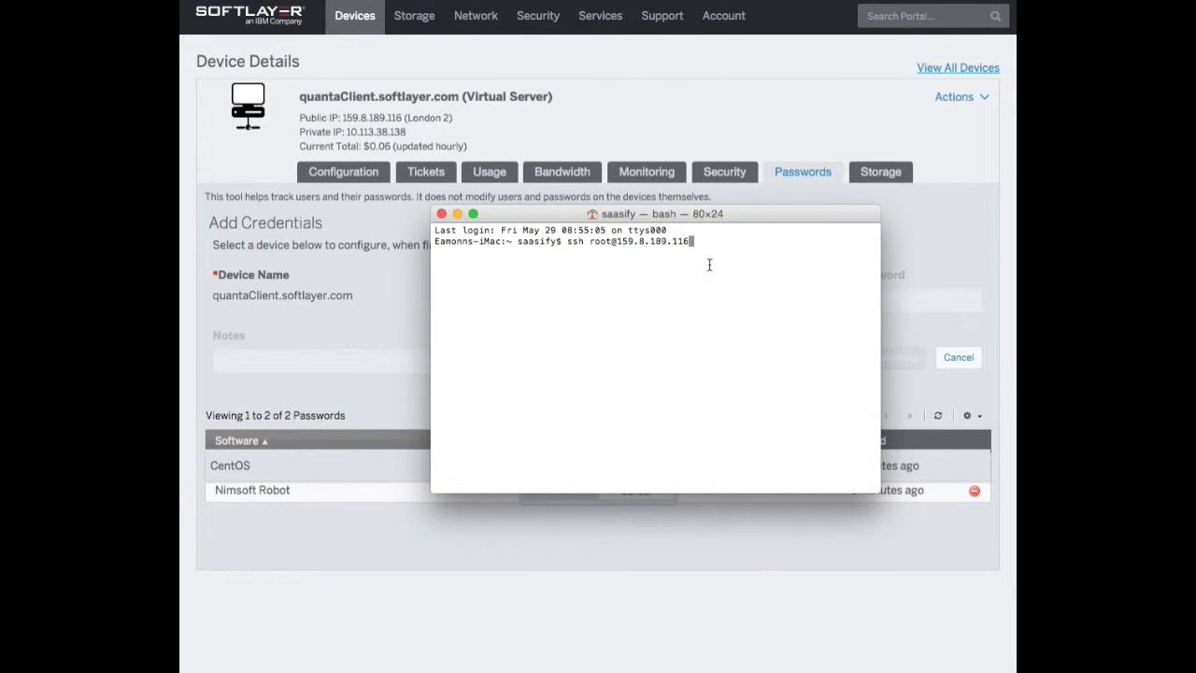
key("Return")
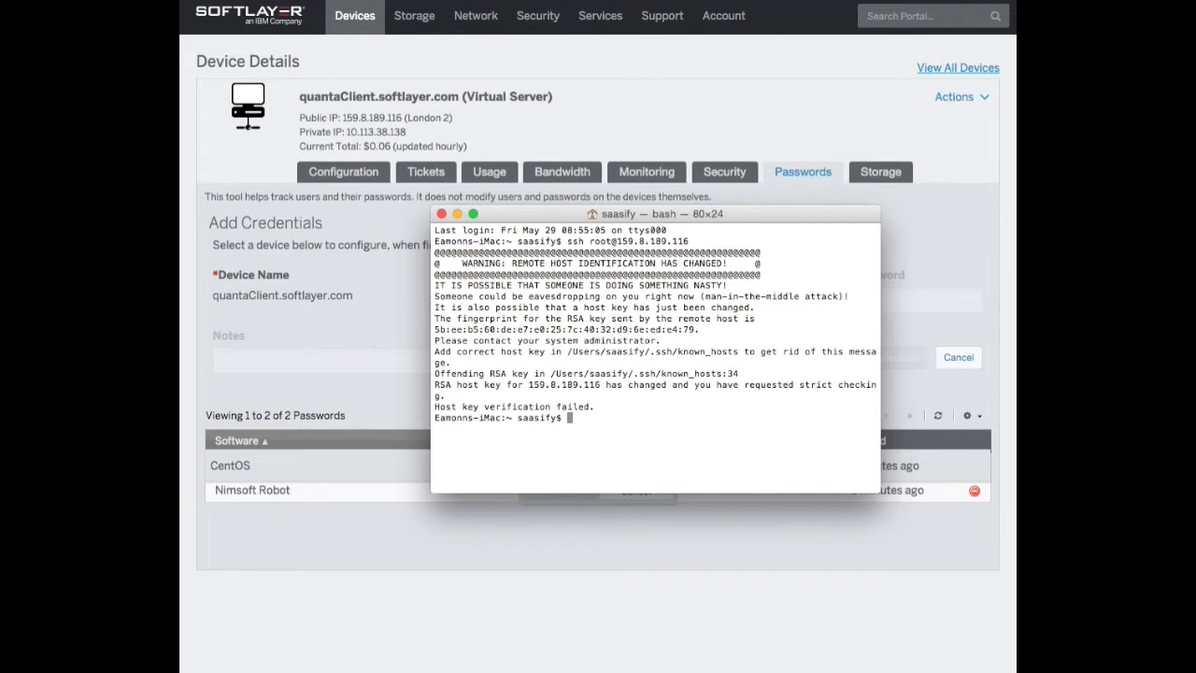
left_click_drag(552, 212, 490, 121)
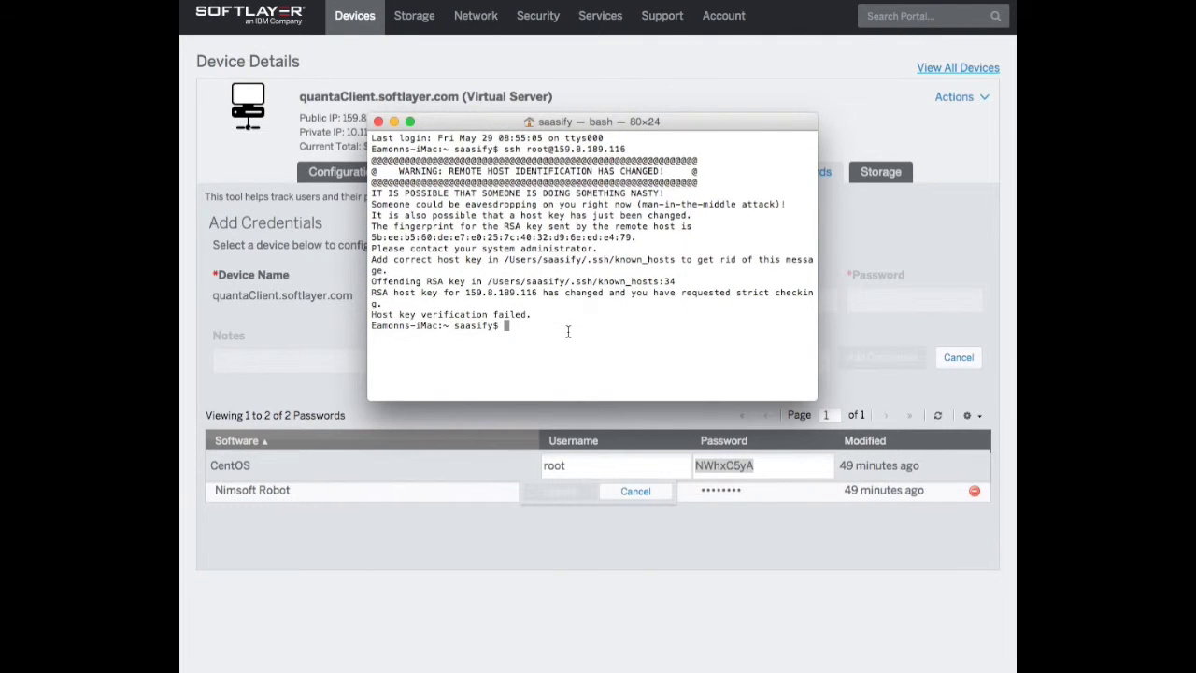
Open the .ssh/known_hosts file in vi
type("vi .ssh/kn")
key("Tab")
key("Return")
Delete the 159.8.189.116 entry at the end of known_hosts, then save the file and quit vi
key("Down")
key("Down")
key("Down")
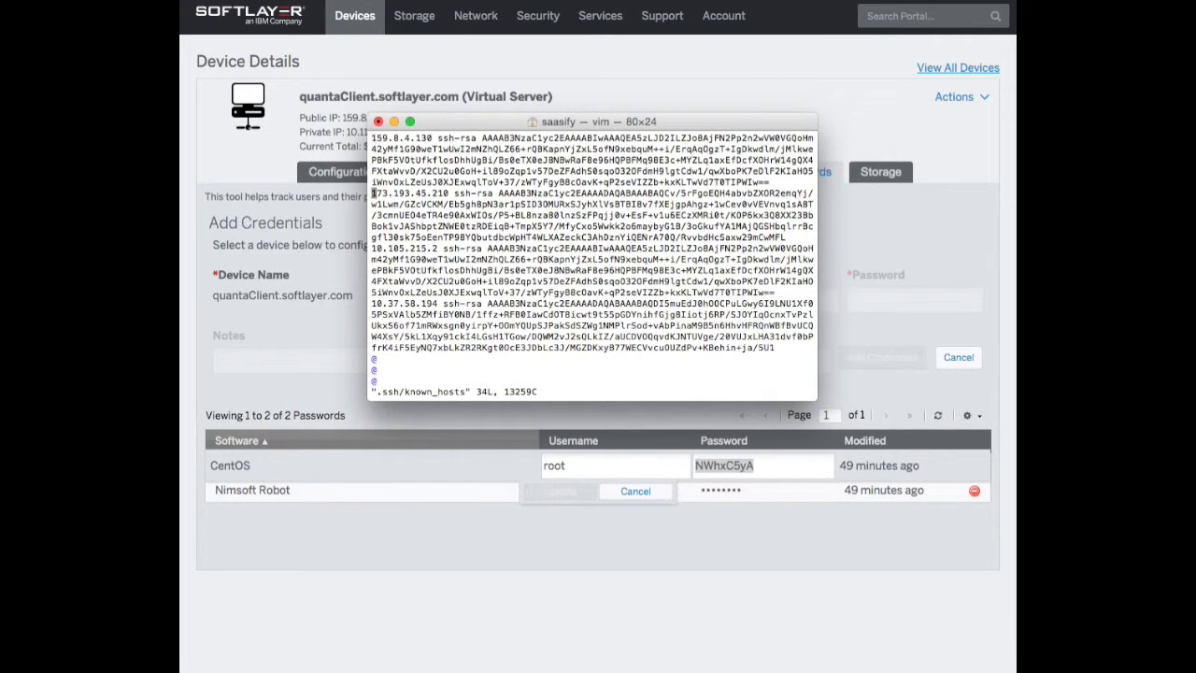
key("Down")
key("Down")
key("Down")
key("Down")
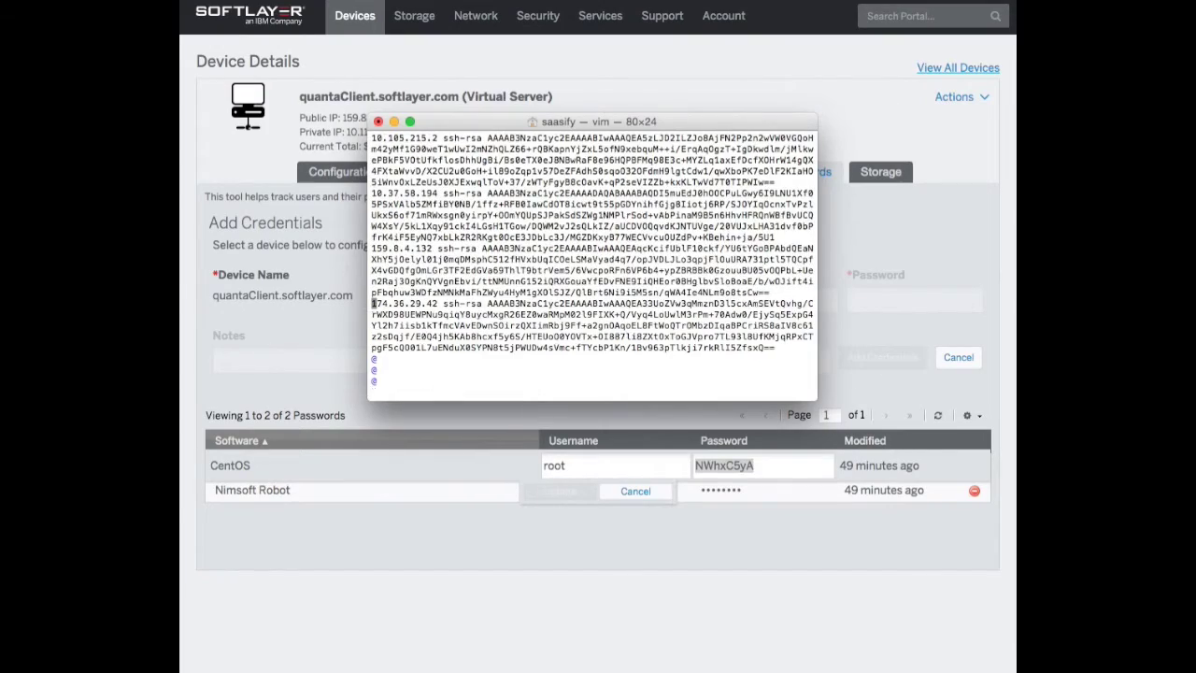
key("Down")
key("Down")
key("Down")
key("Down")
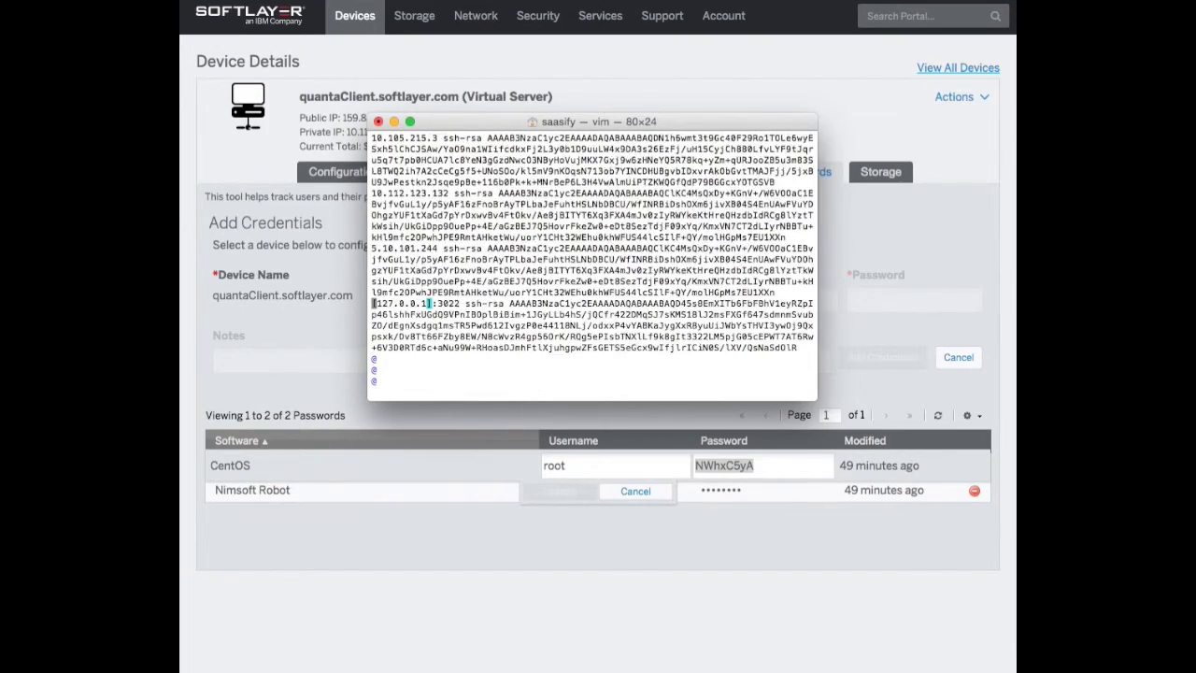
key("Down")
key("Down")
key("Down")
key("Down")
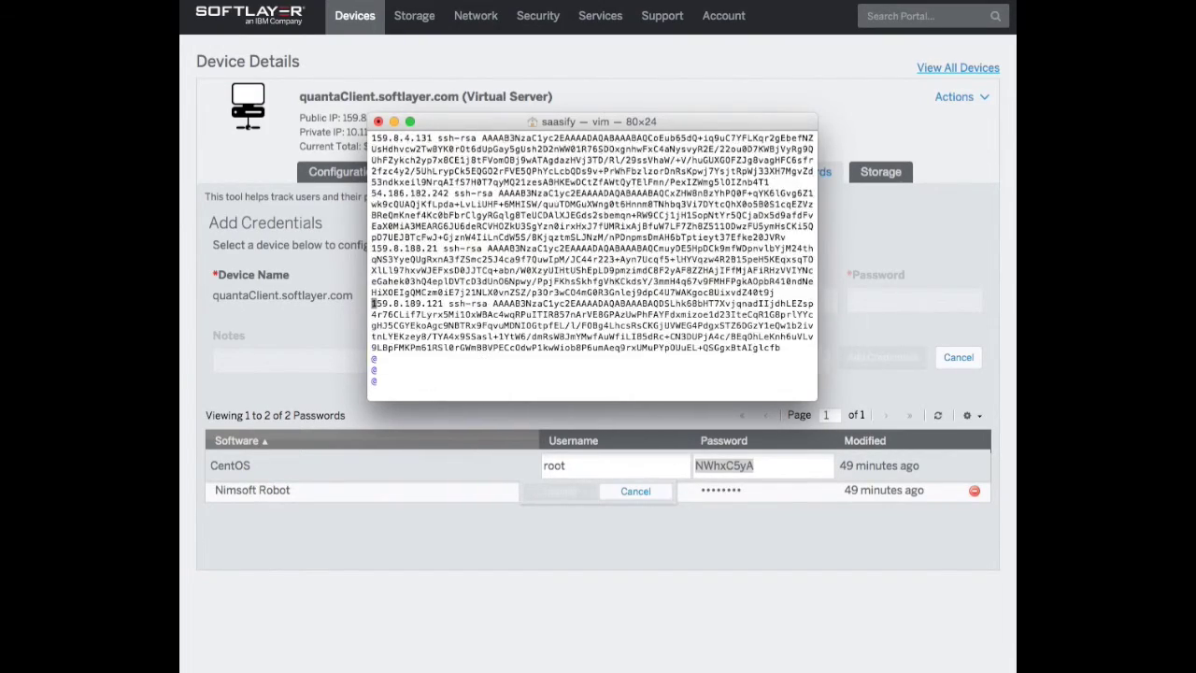
key("Down")
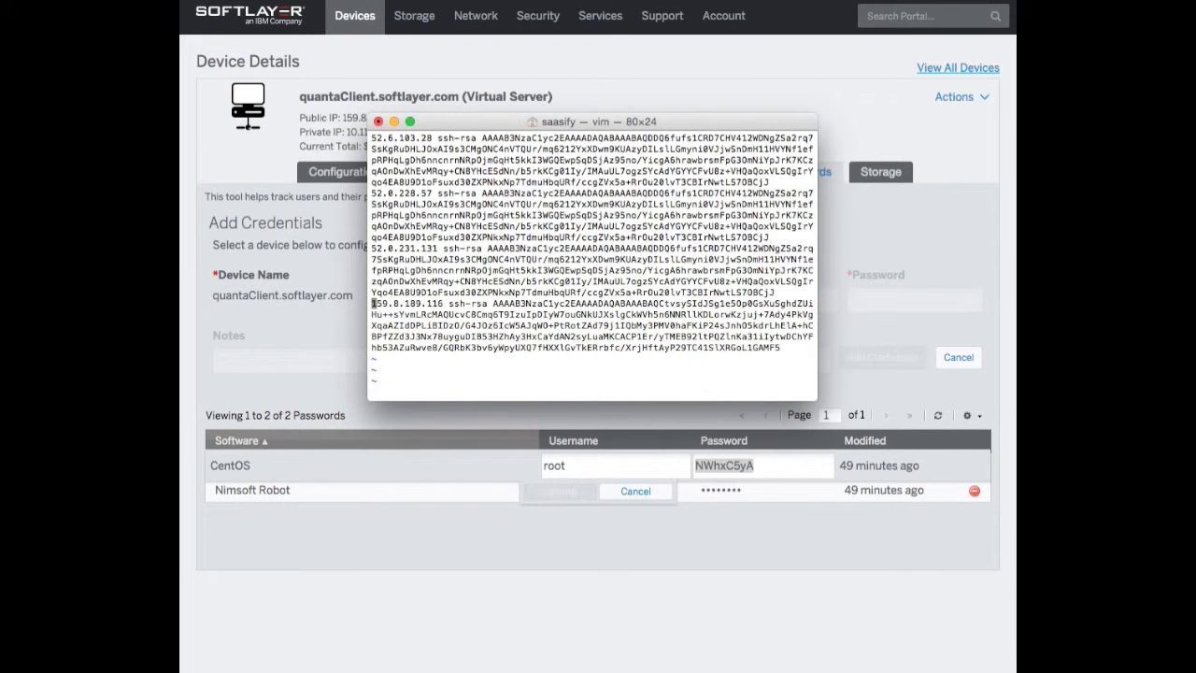
type("?")
key("Escape")
key("Up")
key("Up")
key("Down")
key("Down")
key("d")
key("d")
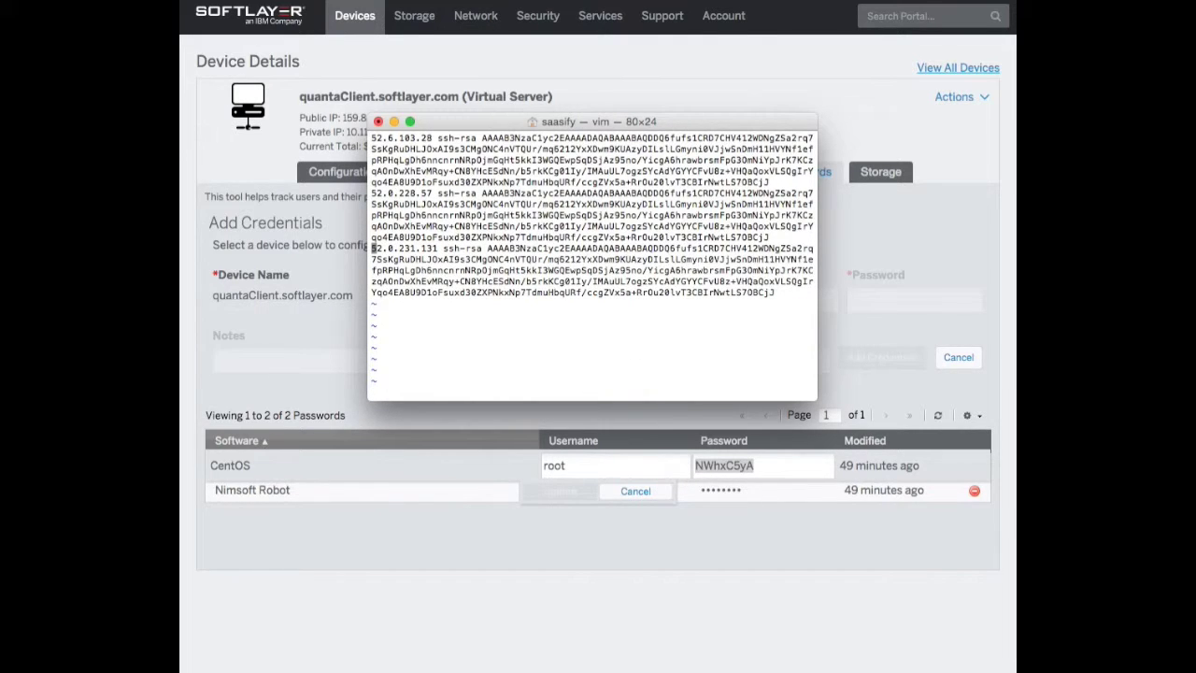
type(":wq")
key("Return")
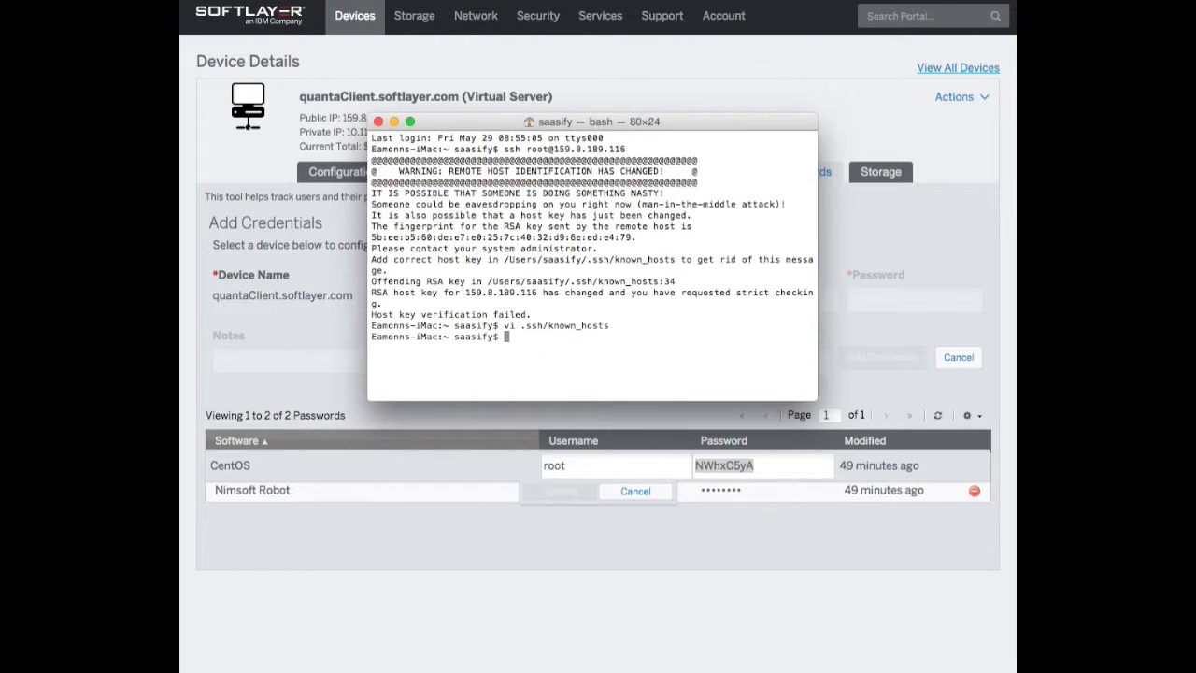
key("Up")
key("Up")
key("Return")
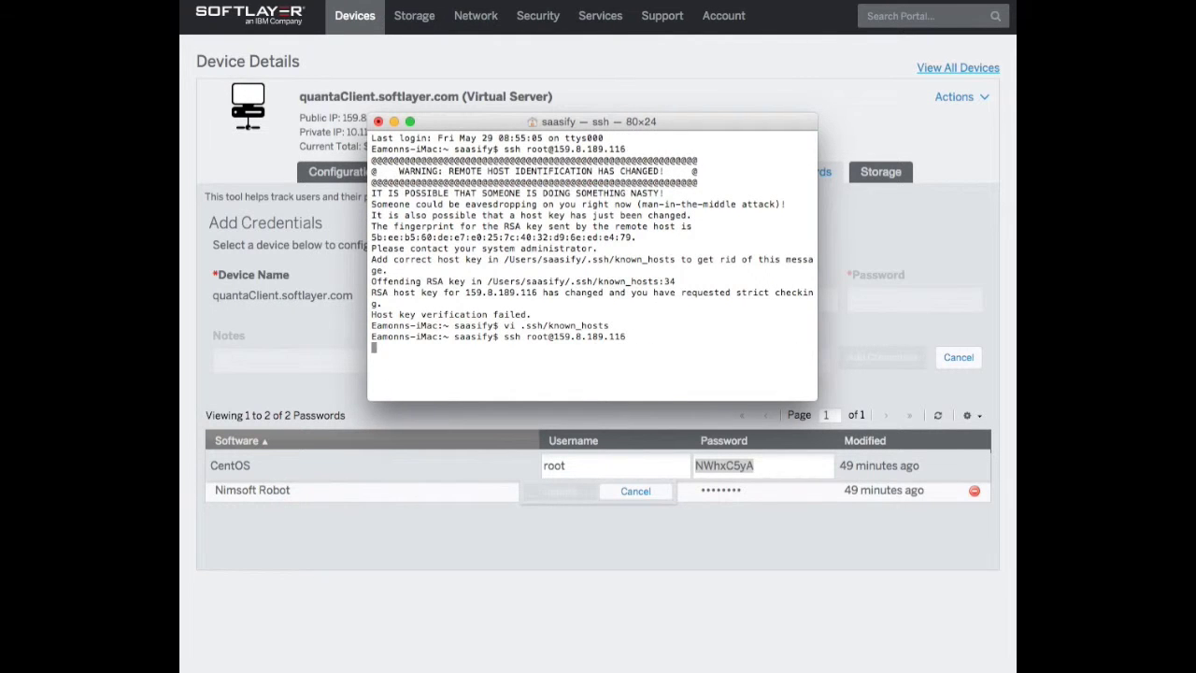
type("yes")
key("Return")
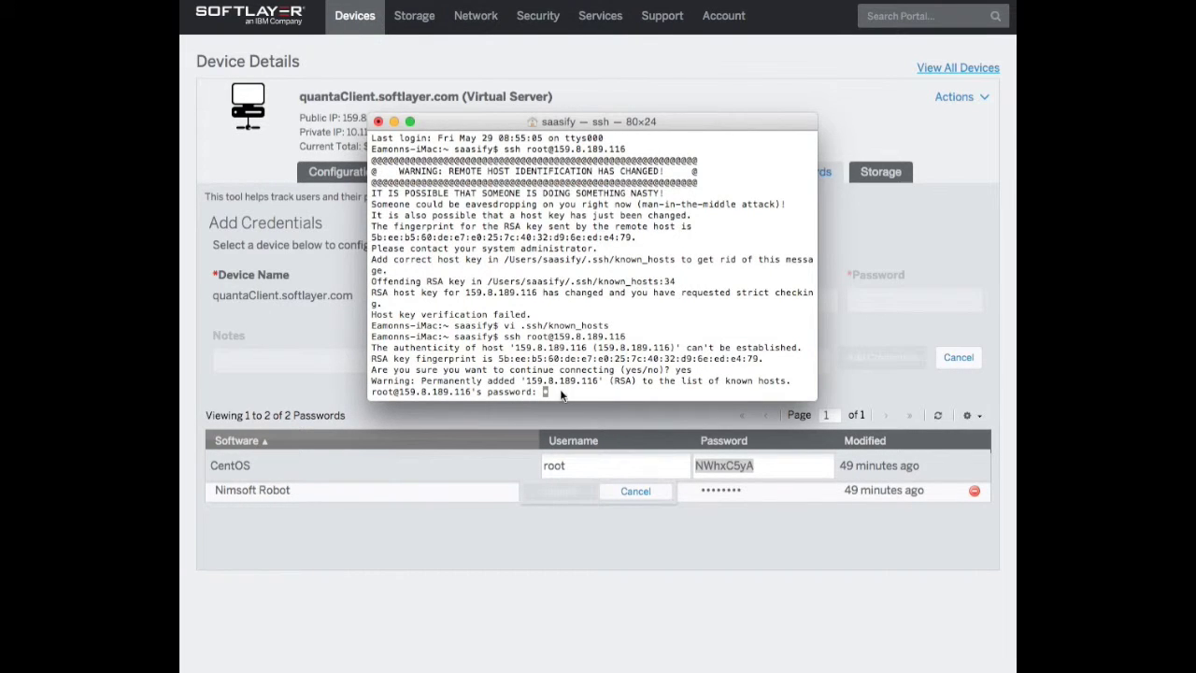
Paste the copied root password at the SSH prompt to log in to quantaClient
right_click(564, 392)
left_click(592, 412)
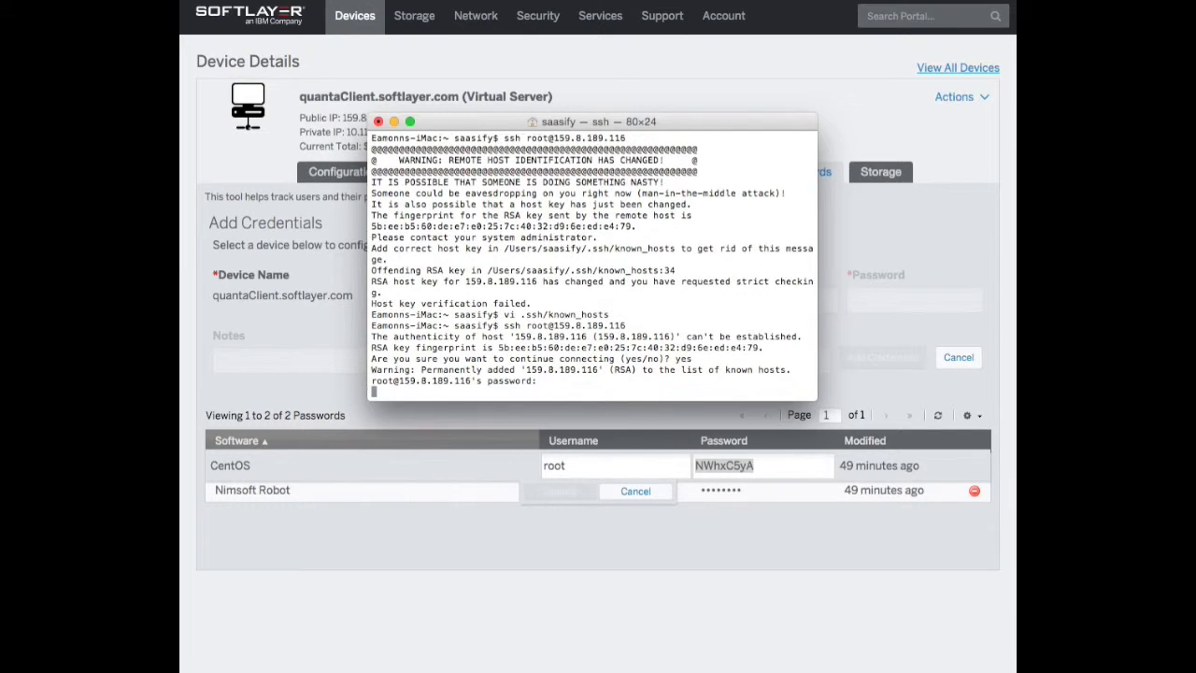
key("Return")
key("Return")
key("Return")
key("Return")
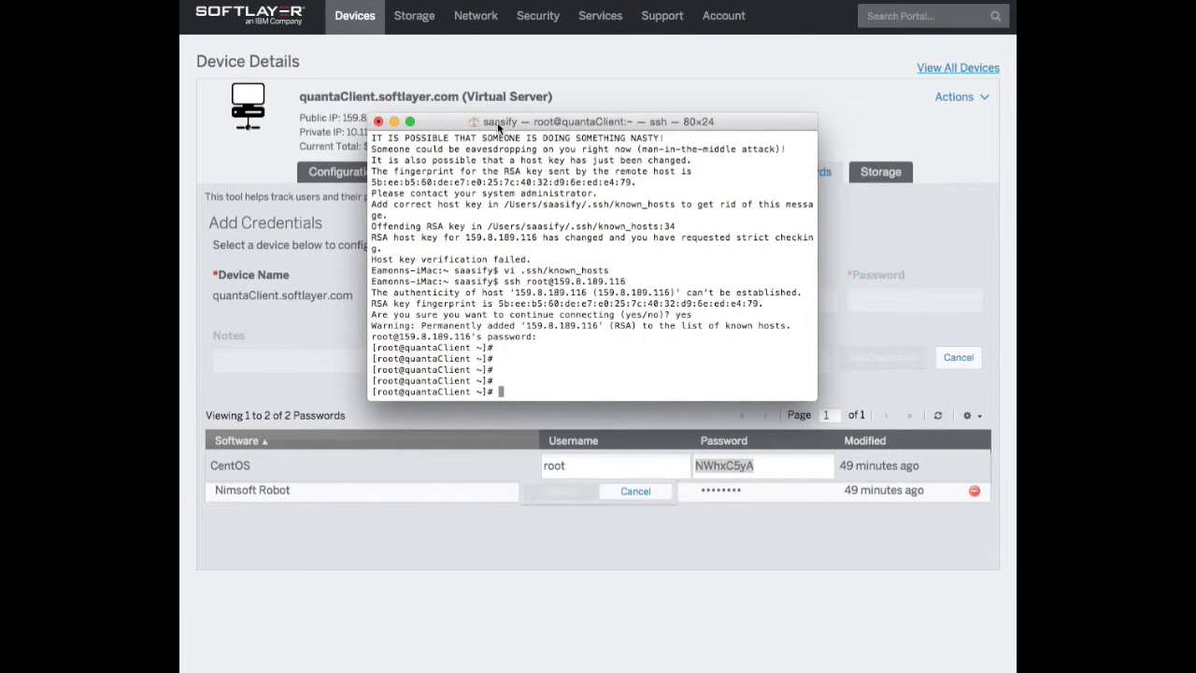
Move the Terminal window clear of the credentials table and enlarge it to 131×43 characters
left_click_drag(498, 127, 561, 163)
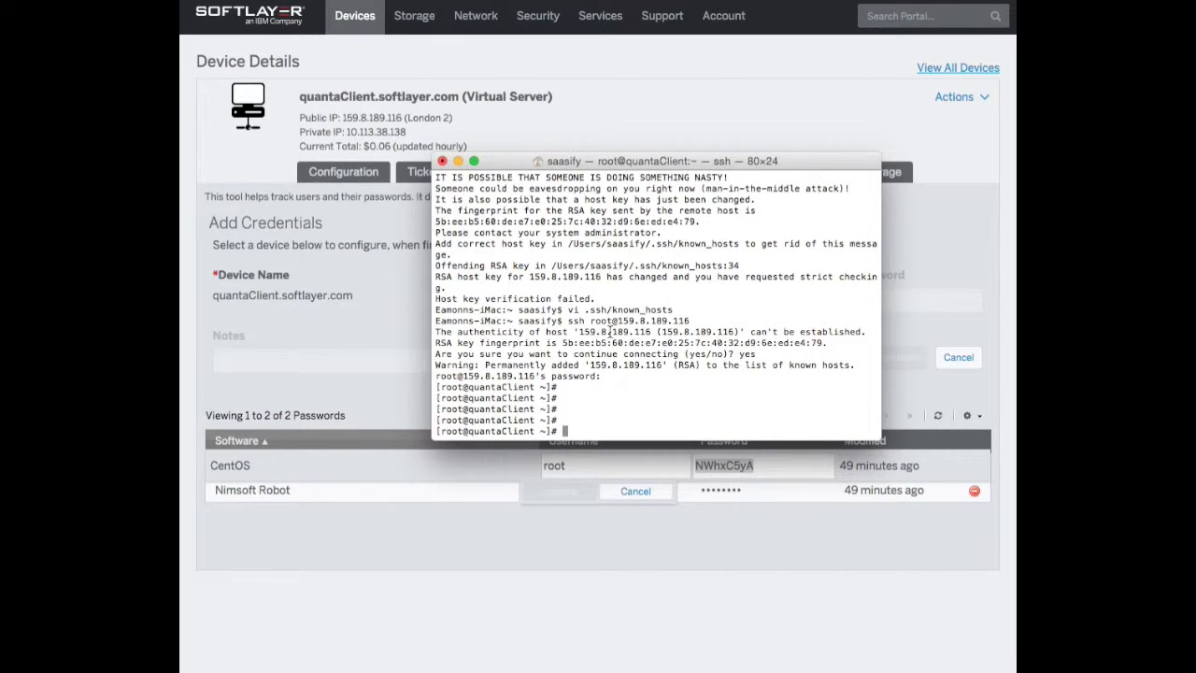
left_click_drag(632, 160, 412, 46)
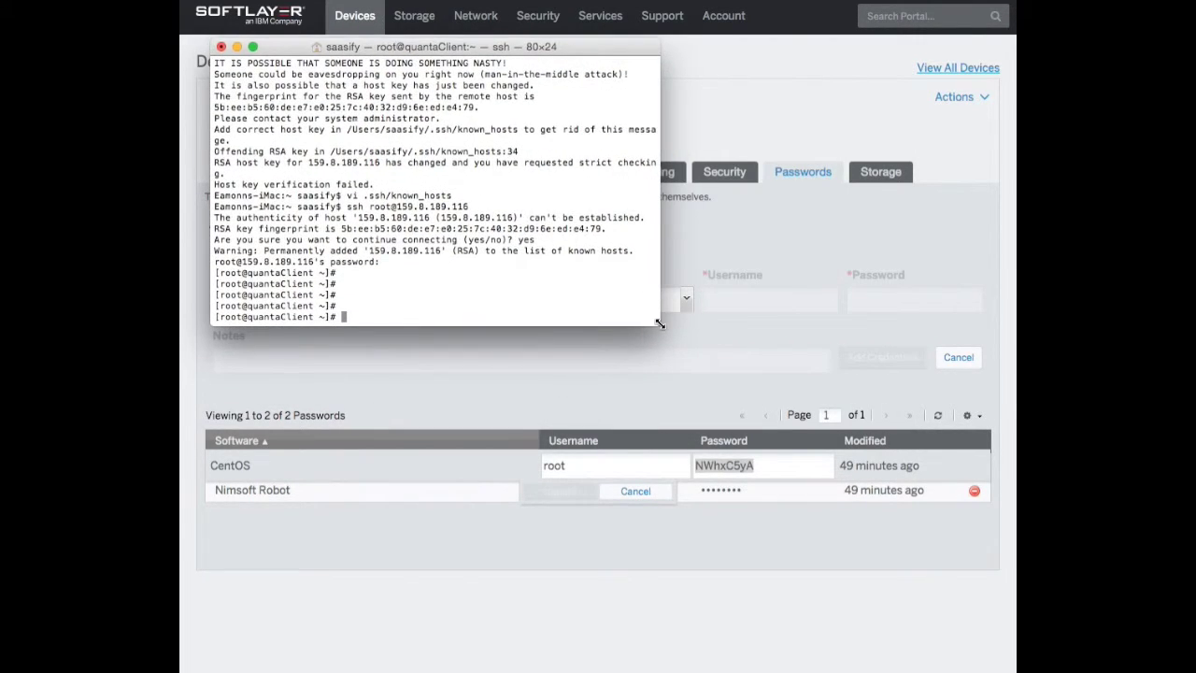
left_click_drag(674, 339, 942, 536)
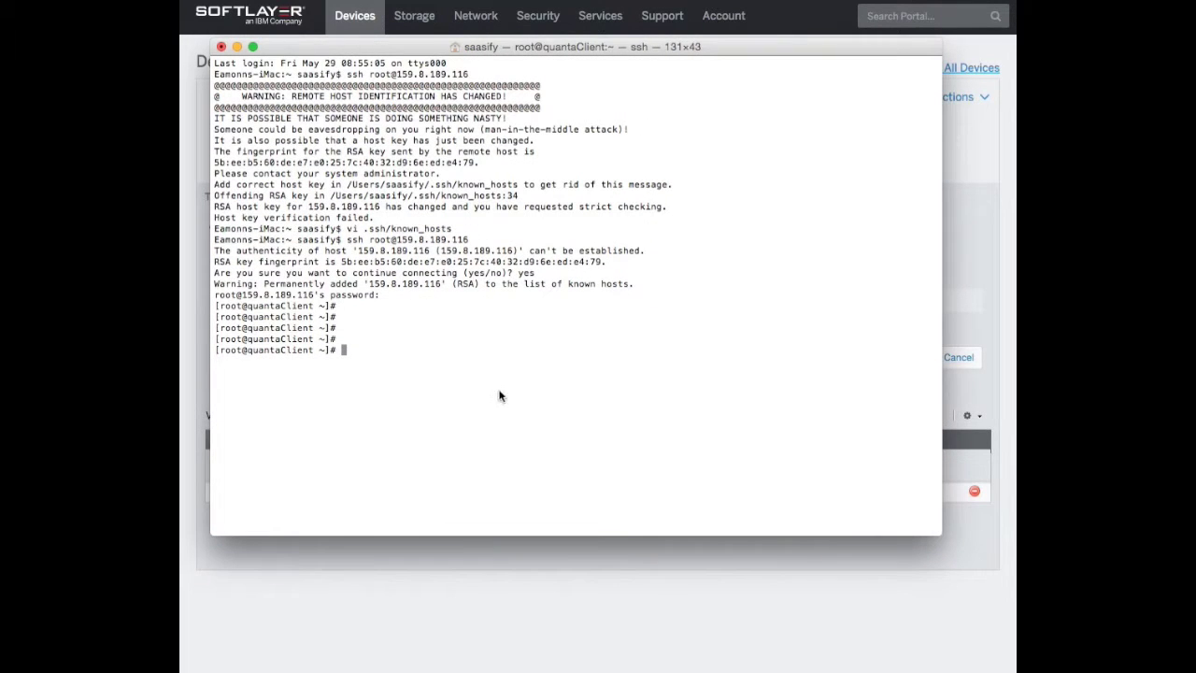
Run df on quantaClient and examine the listed filesystems and their mount points
type("df")
key("Return")
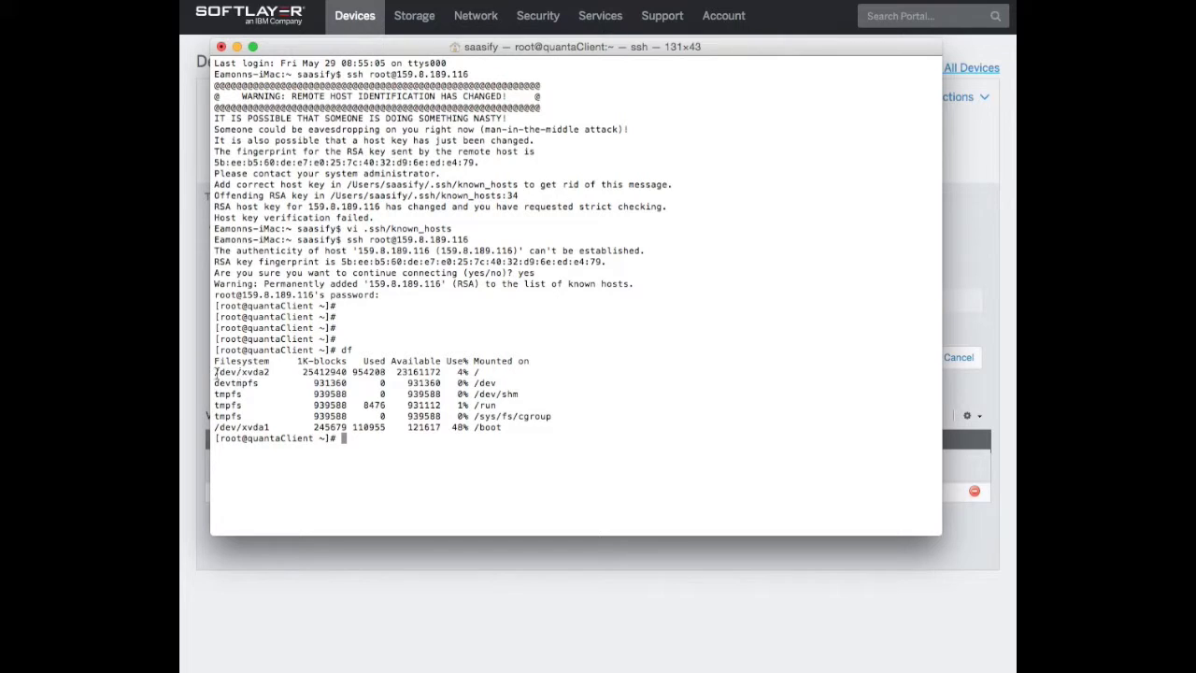
left_click_drag(215, 373, 375, 427)
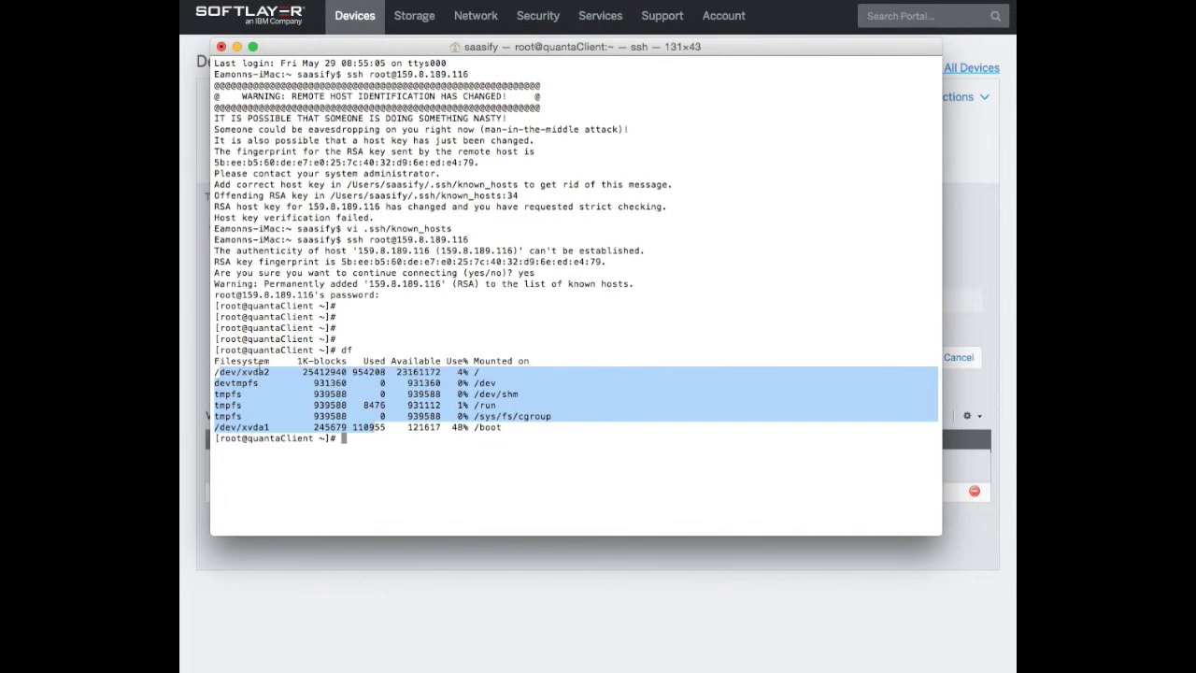
left_click(256, 370)
left_click_drag(241, 372, 514, 374)
left_click(291, 389)
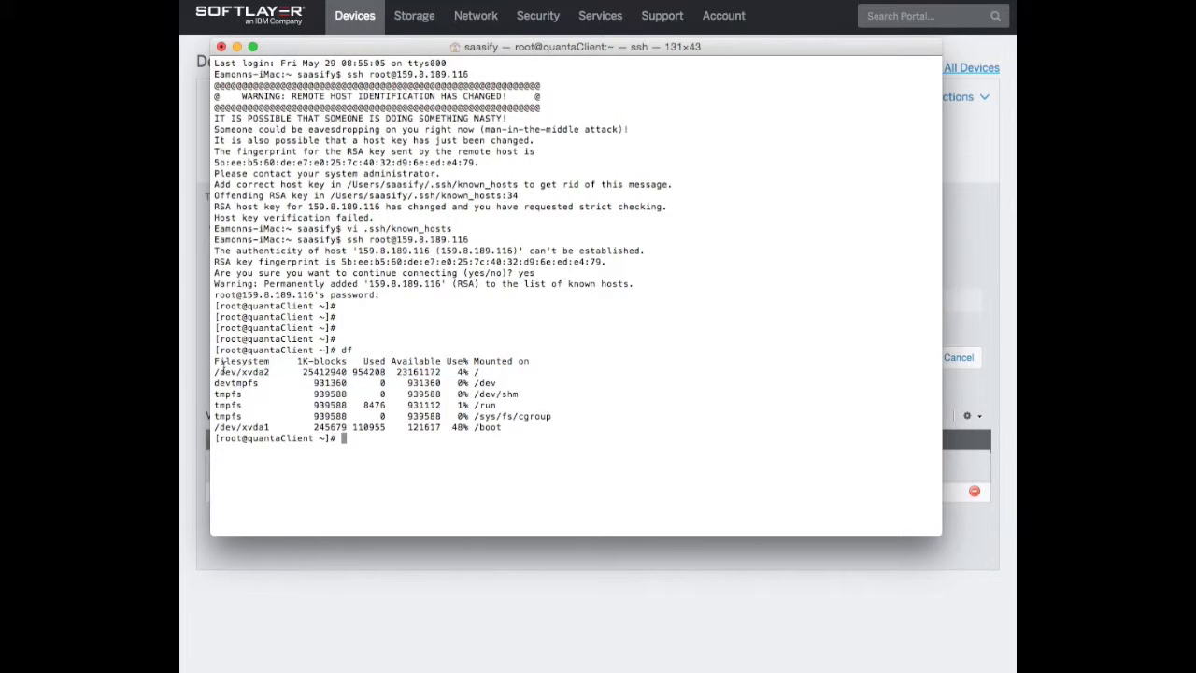
left_click_drag(217, 370, 566, 425)
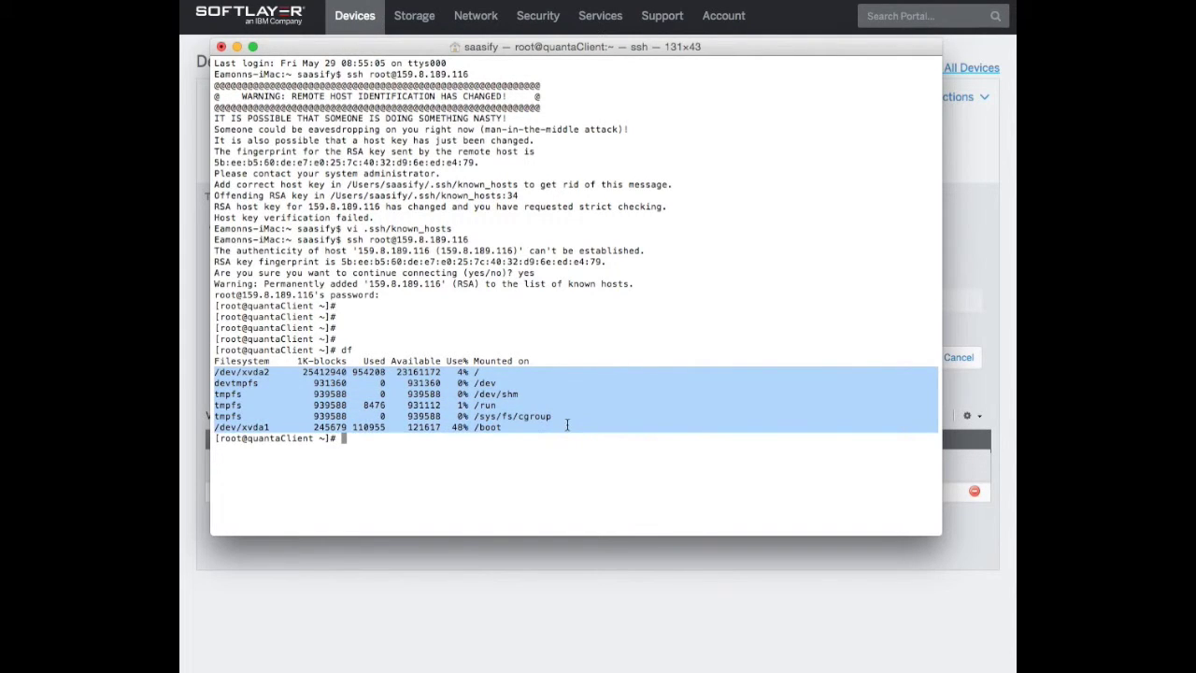
left_click(417, 458)
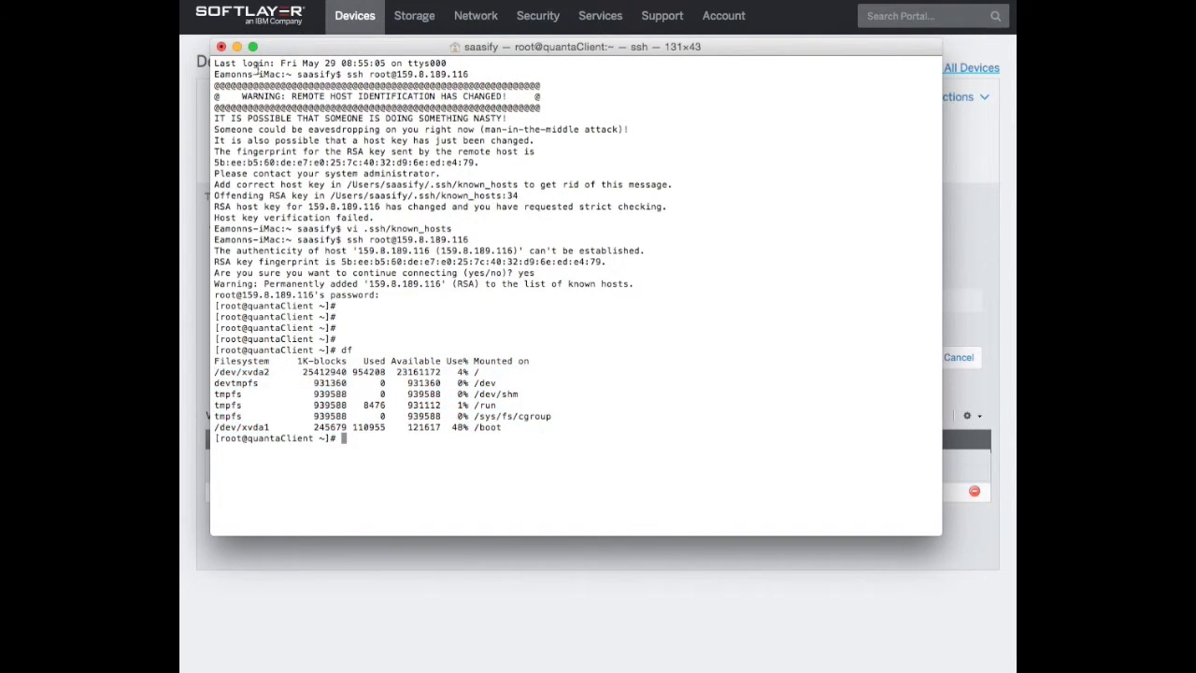
Minimize Terminal and open the quanta-test.softlayer.com device details from the SoftLayer device list
left_click(236, 46)
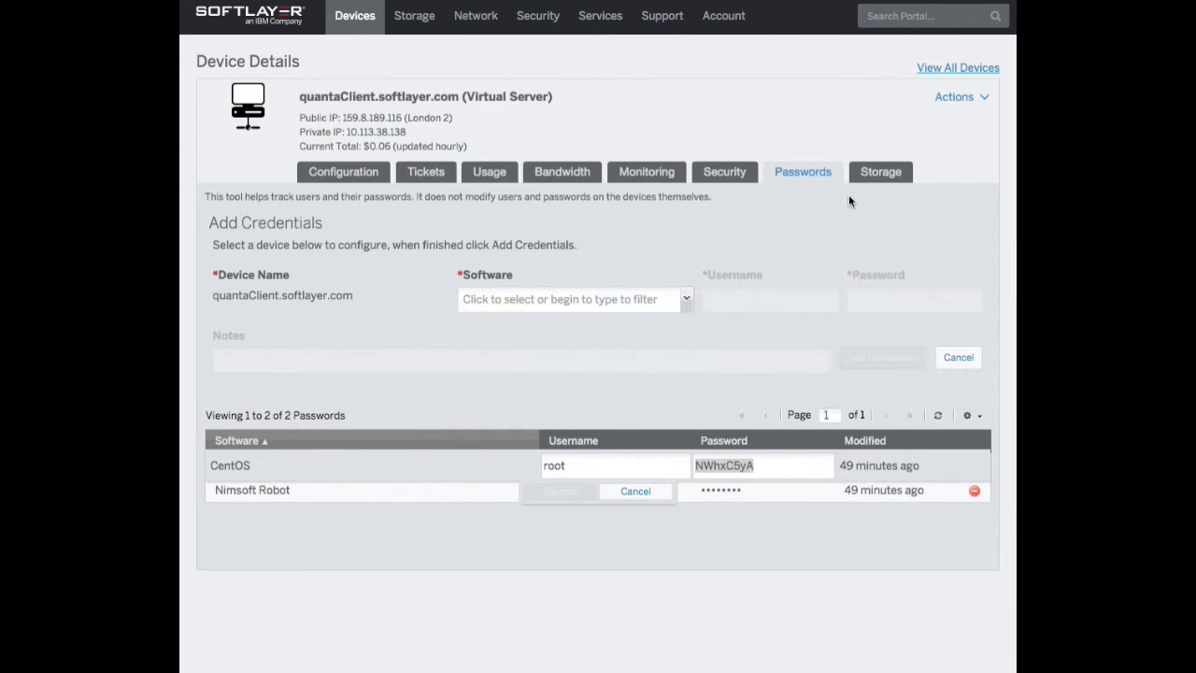
left_click(355, 19)
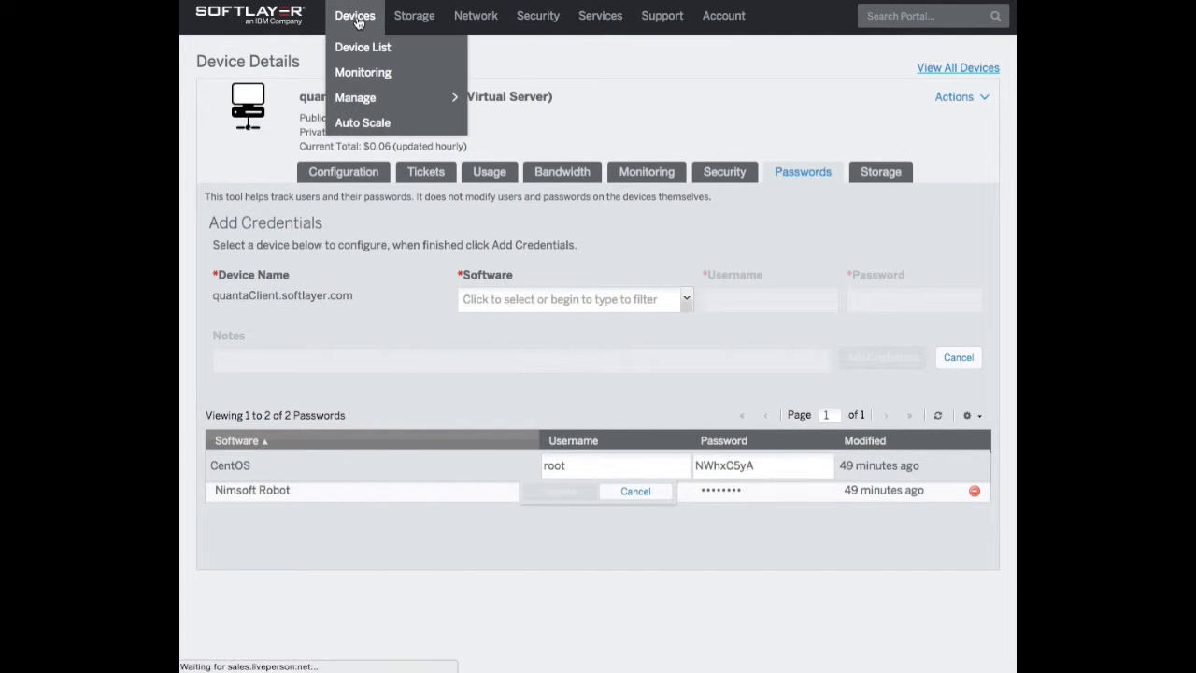
left_click(362, 47)
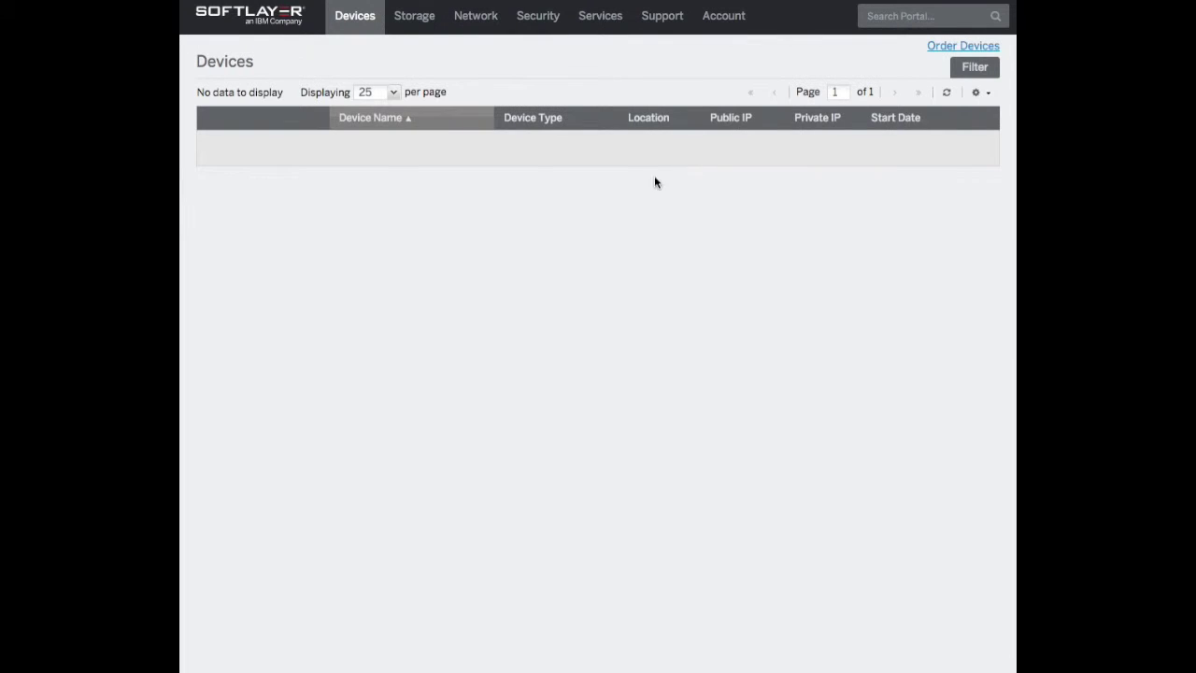
left_click(408, 195)
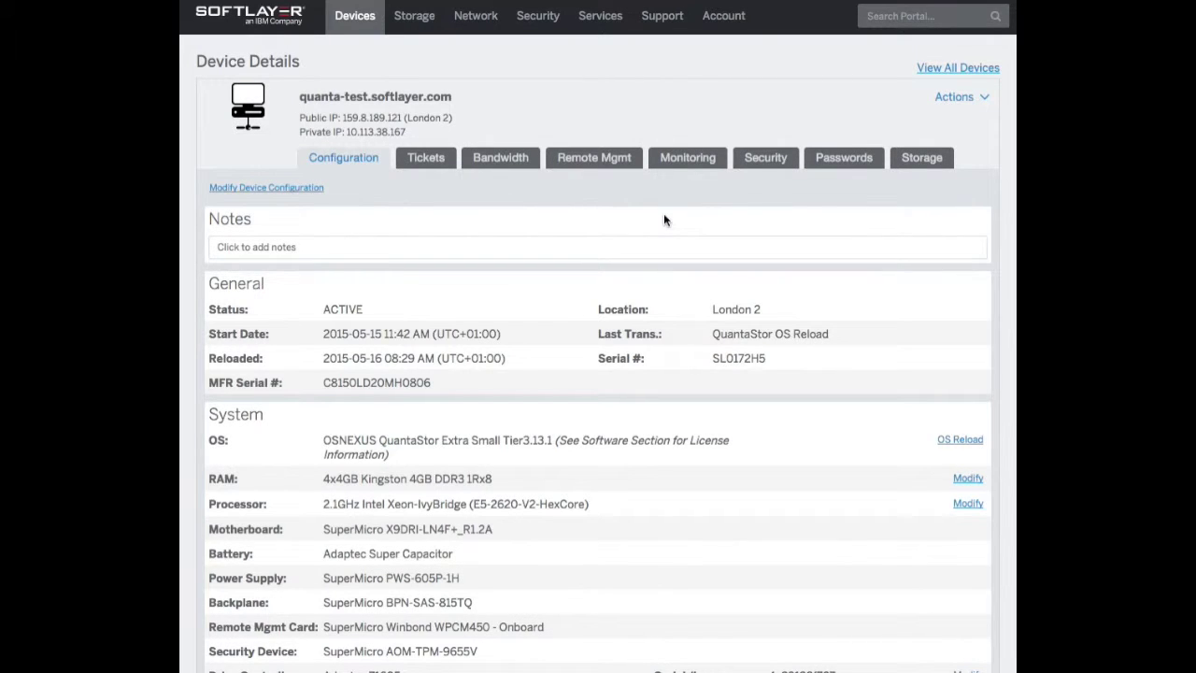
Highlight the public IP address in the quanta-test.softlayer.com device details
left_click_drag(342, 118, 401, 119)
left_click(449, 135)
mouse_move(300, 118)
left_mouse_down()
mouse_move(465, 117)
mouse_move(297, 119)
left_mouse_up()
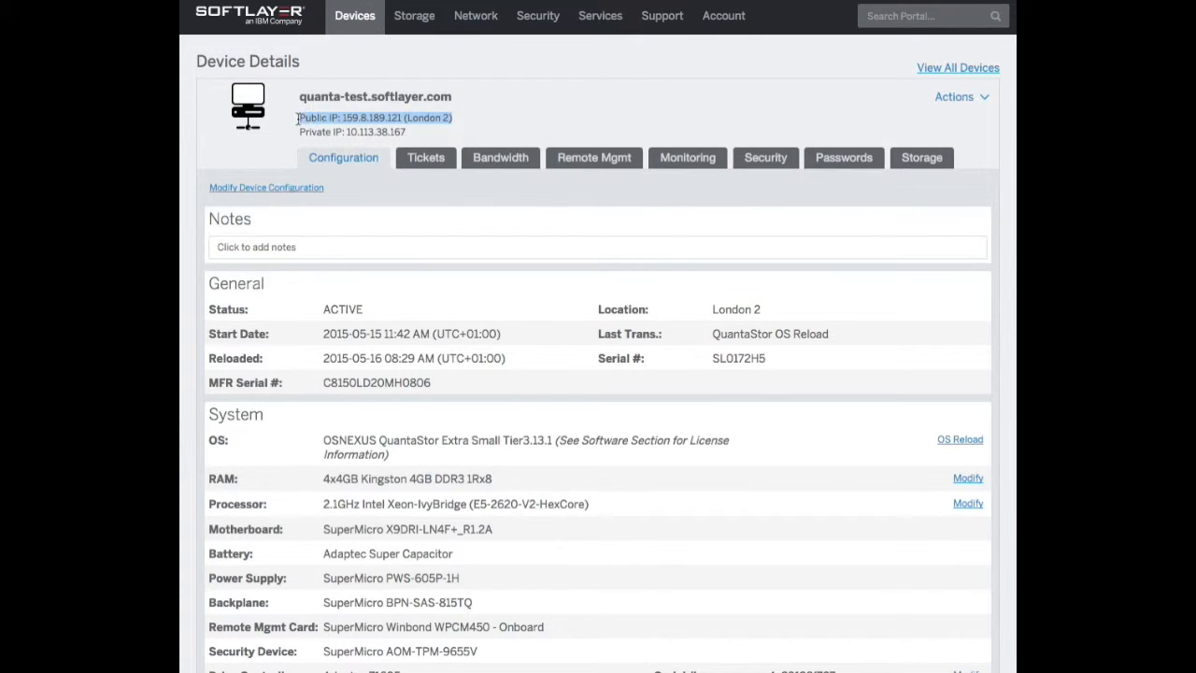
Highlight the public IP line and the private IP address in the quanta-test.softlayer.com device details
left_click(301, 118)
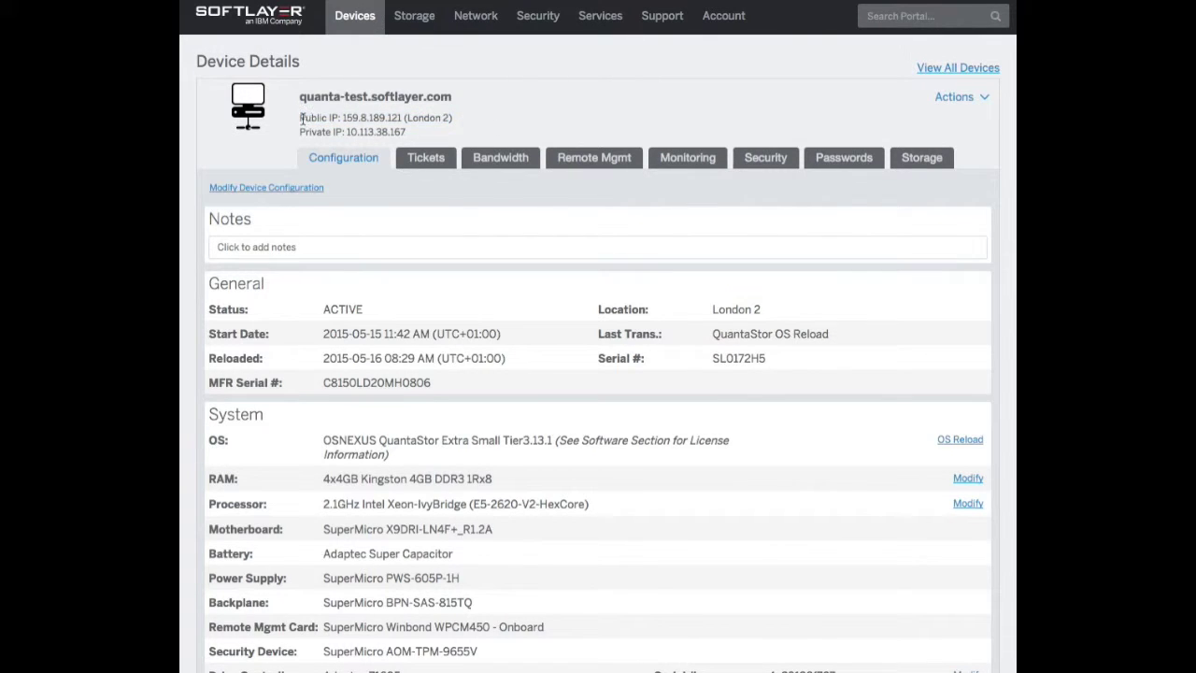
left_click_drag(301, 119, 475, 116)
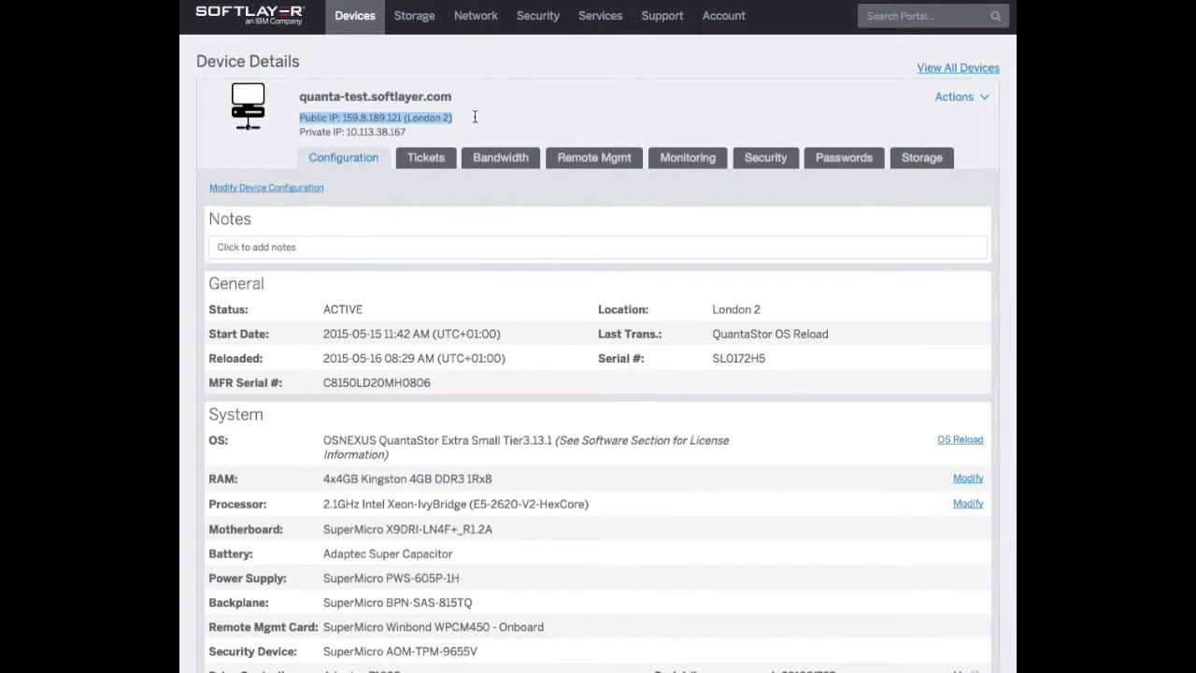
left_click(484, 127)
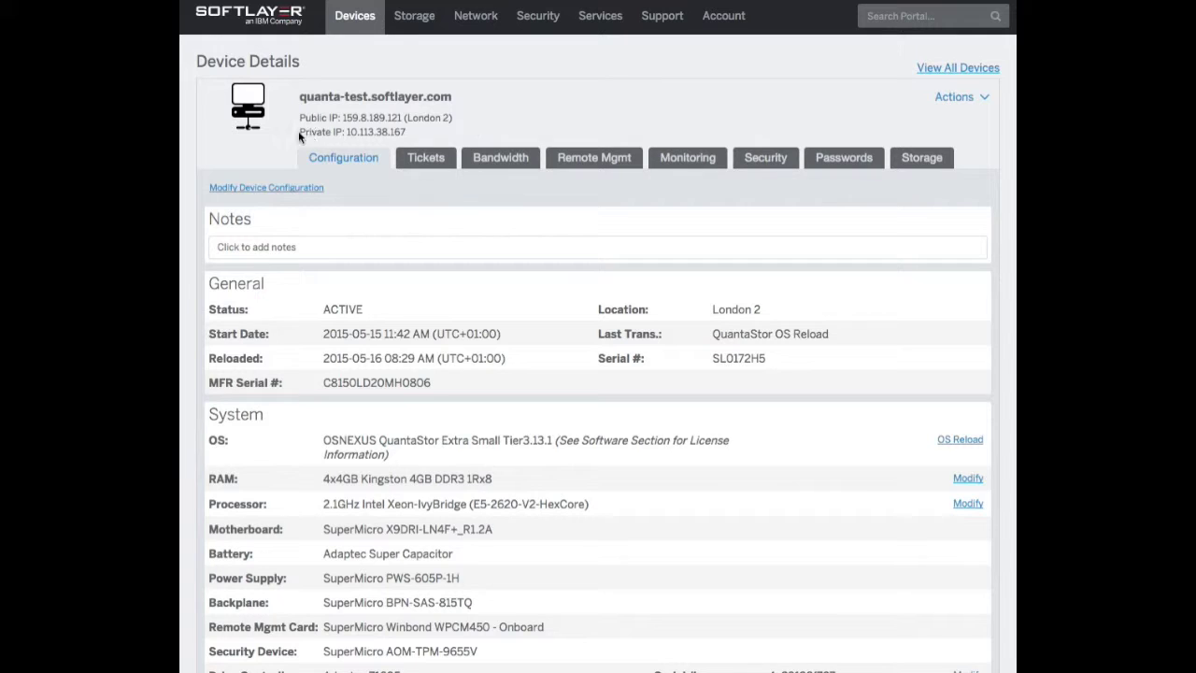
left_click_drag(299, 132, 434, 132)
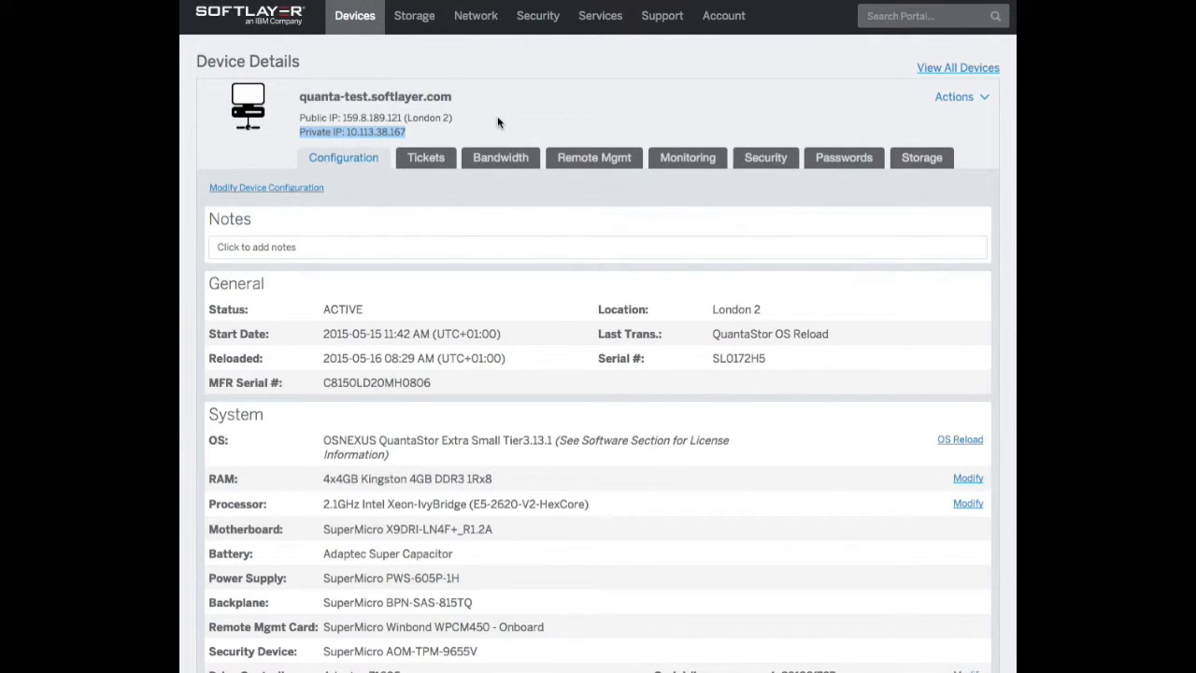
left_click(551, 119)
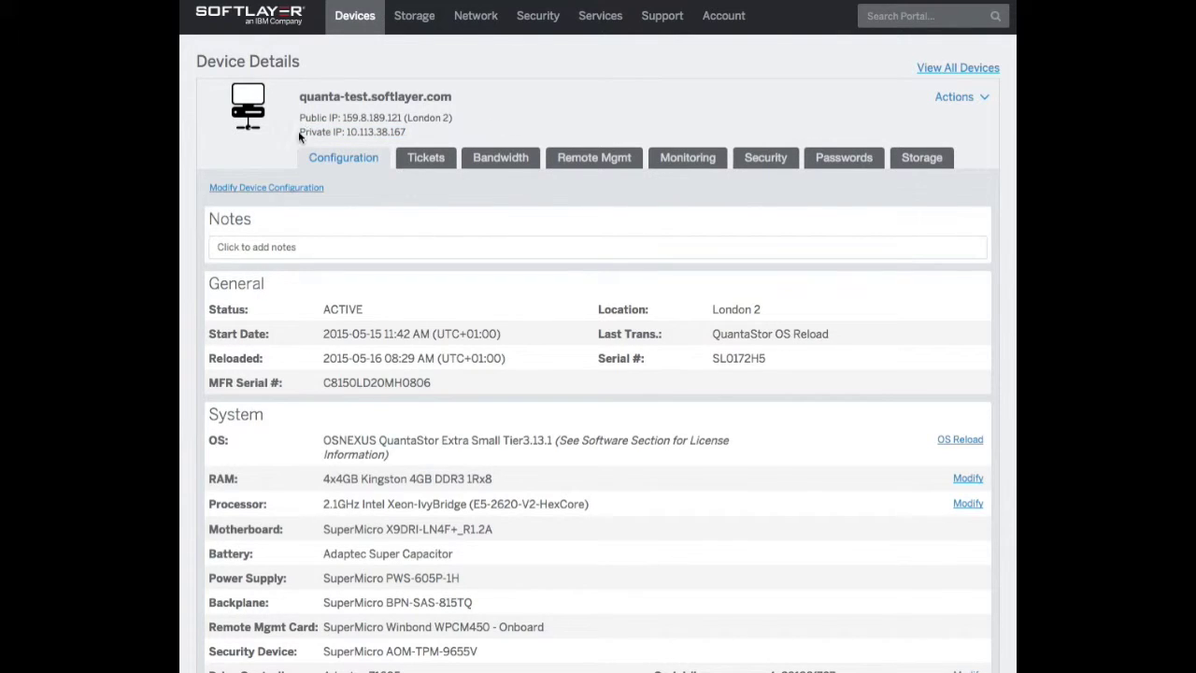
left_click_drag(300, 132, 407, 132)
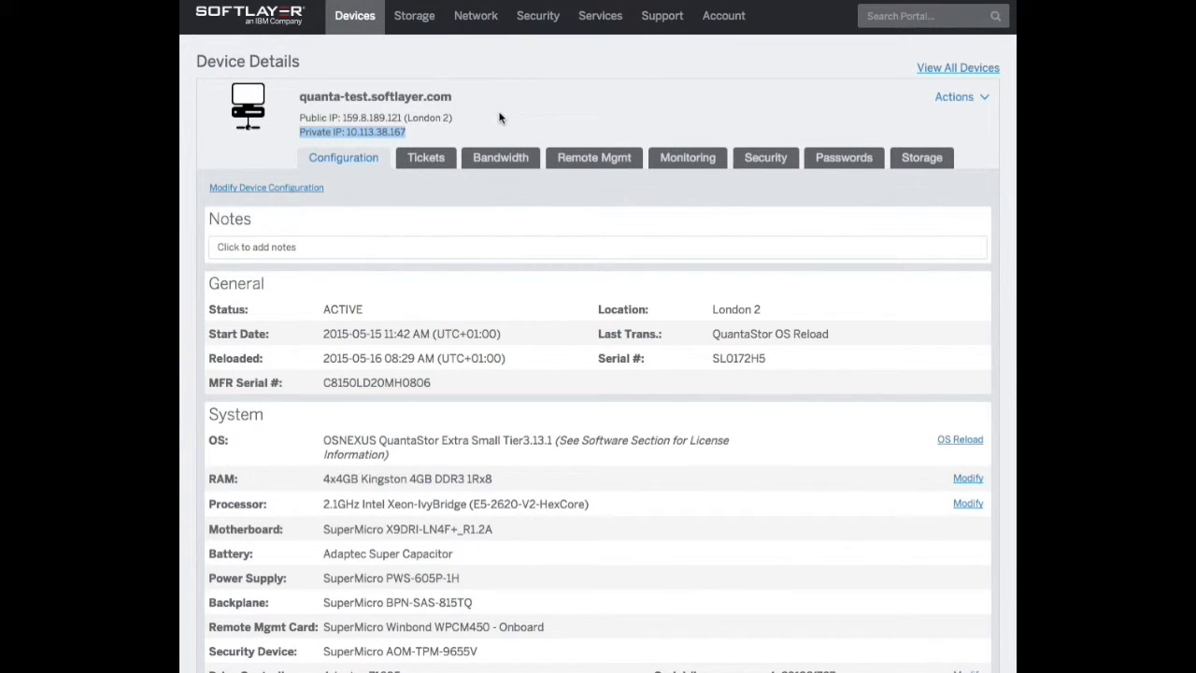
left_click(350, 133)
left_click_drag(348, 132, 407, 131)
left_click(466, 131)
Switch to the Network settings, connect VPN (PPTP) 2 to pptpvpn.lon02.softlayer.com, and minimize the window
key("super+Tab")
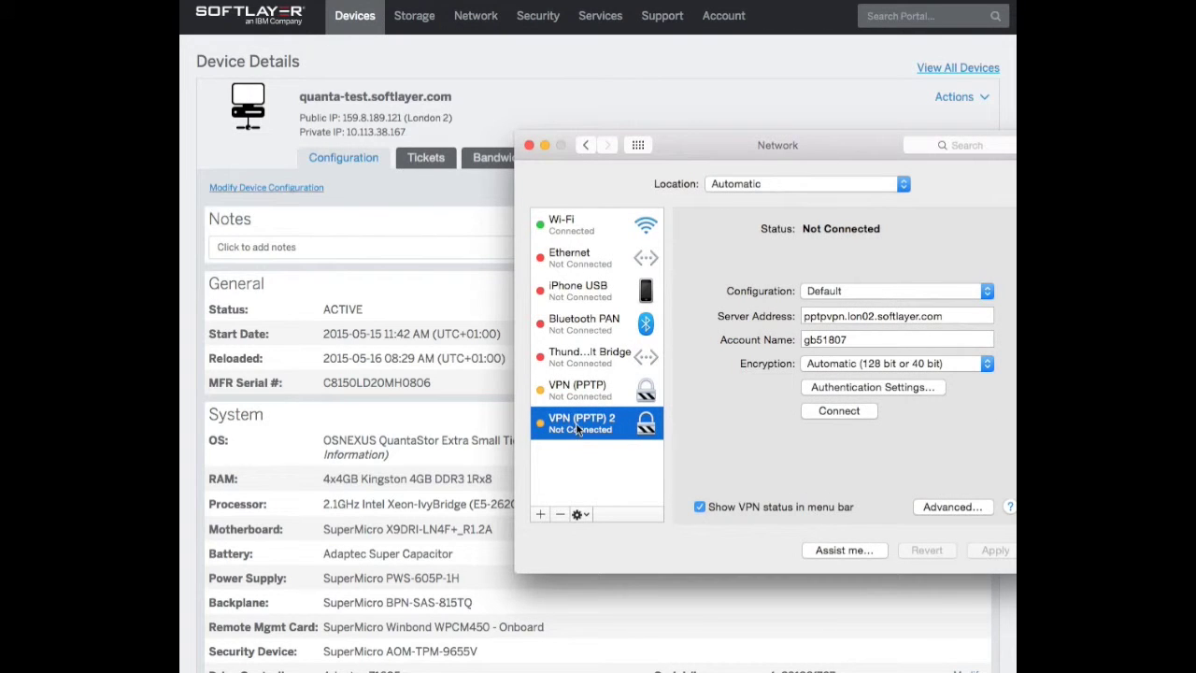
left_click(859, 414)
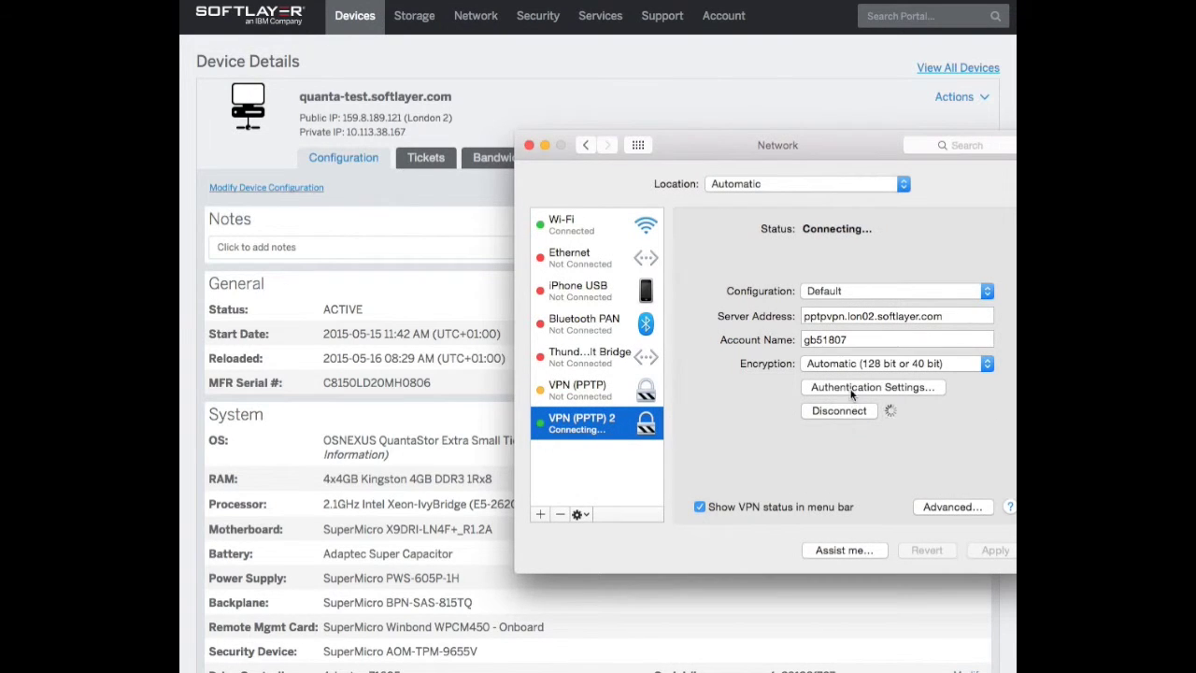
left_click(543, 145)
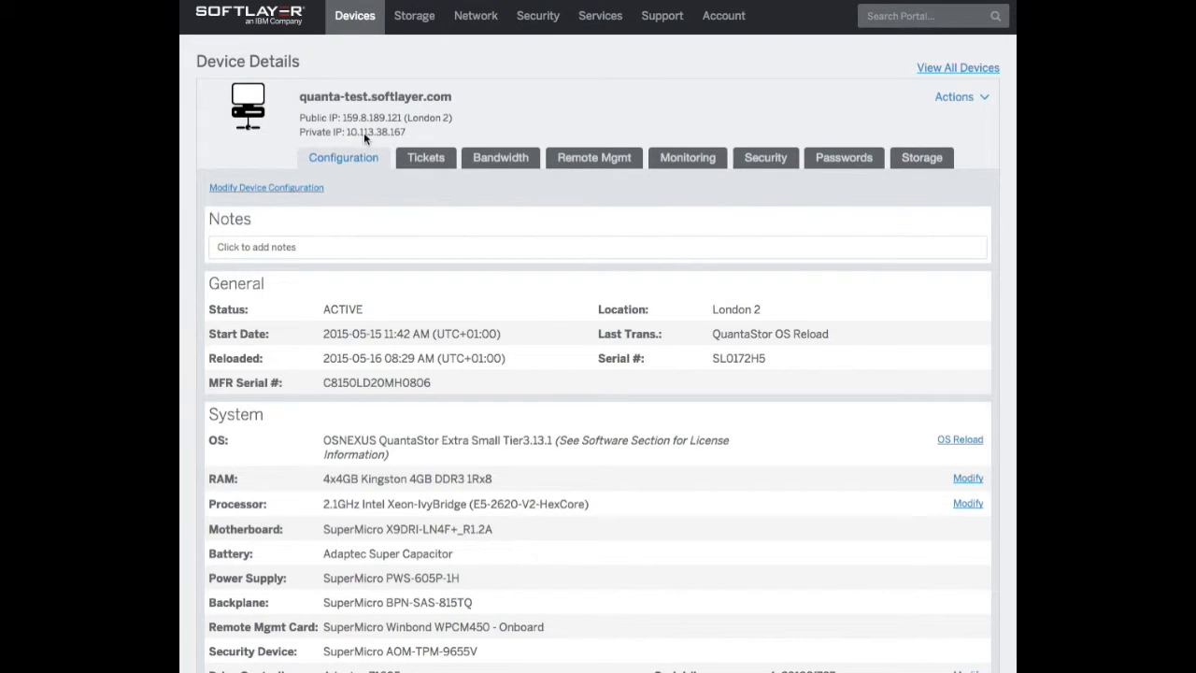
Copy the private IP address from the quanta-test.softlayer.com device details
left_click_drag(346, 133, 413, 133)
right_click(413, 134)
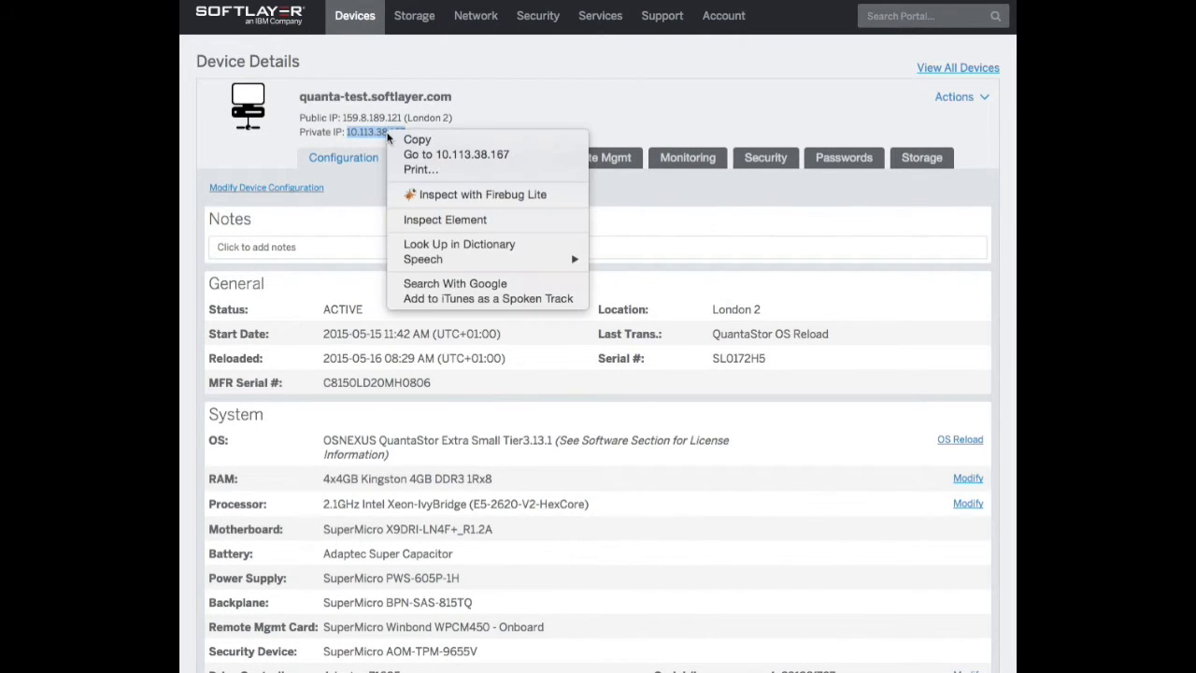
left_click(424, 141)
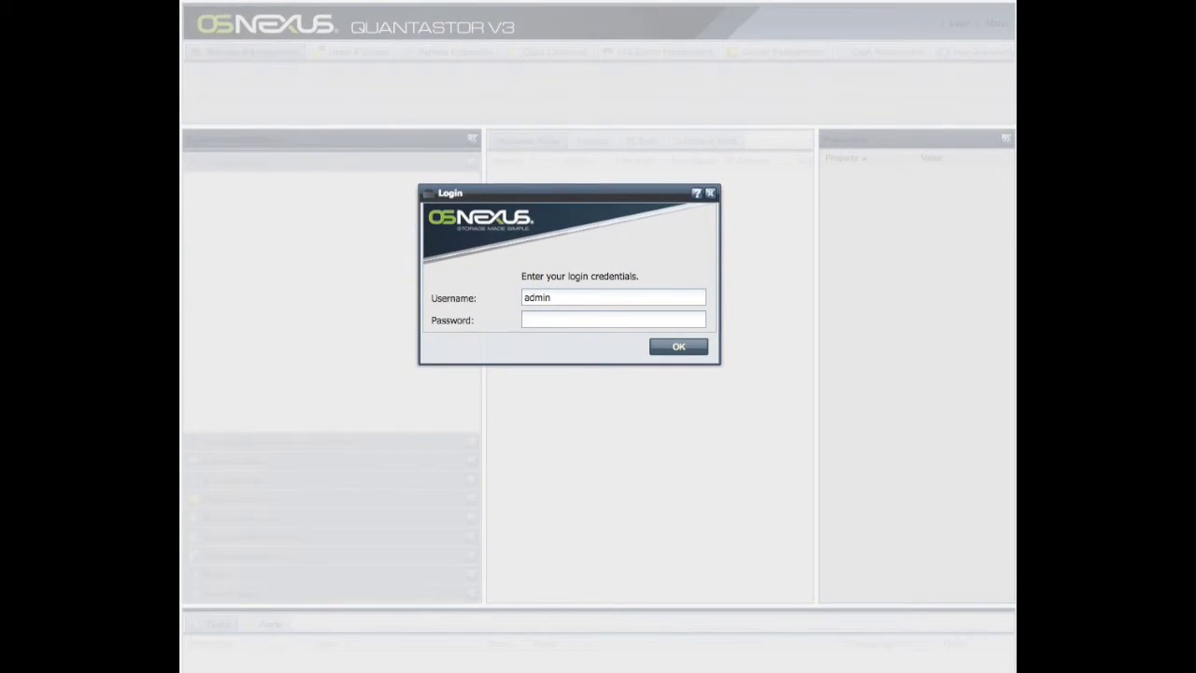
left_click_drag(626, 192, 688, 193)
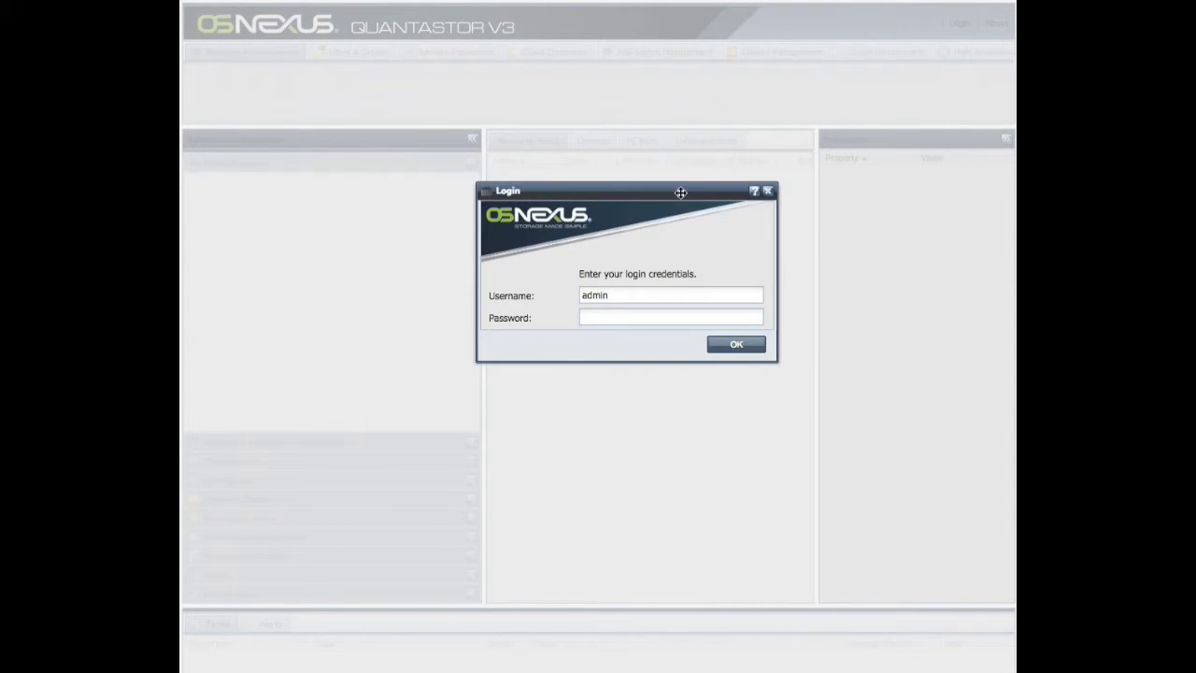
left_click(614, 318)
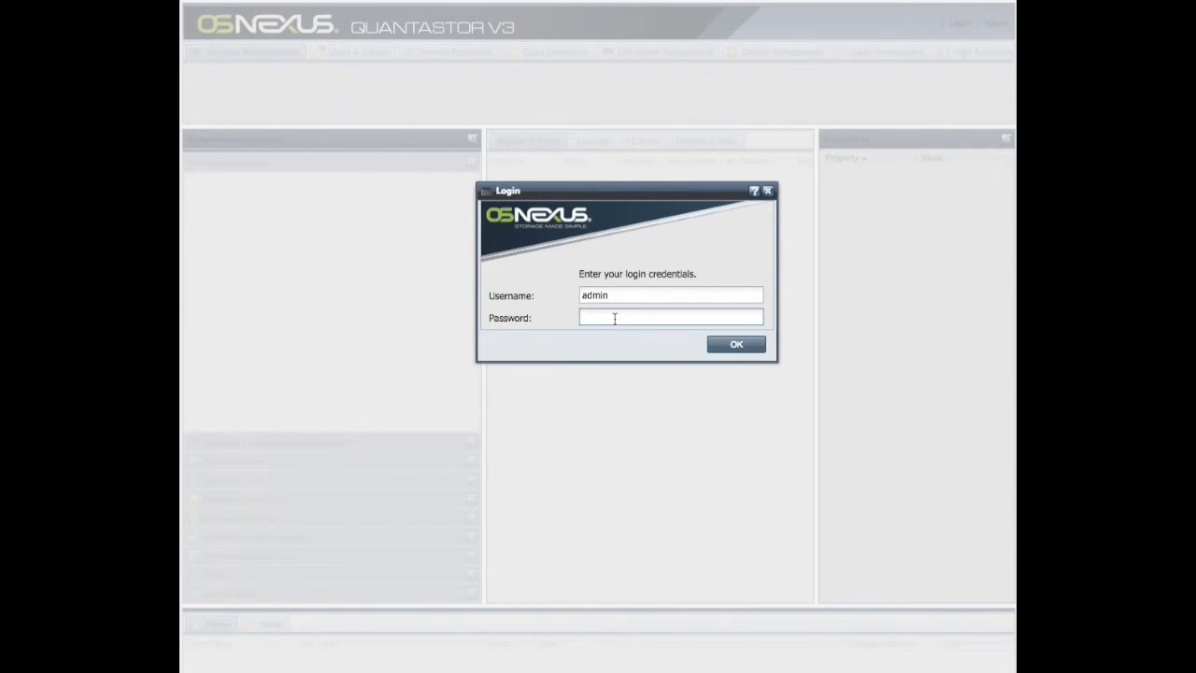
left_click_drag(622, 195, 607, 193)
left_click(604, 318)
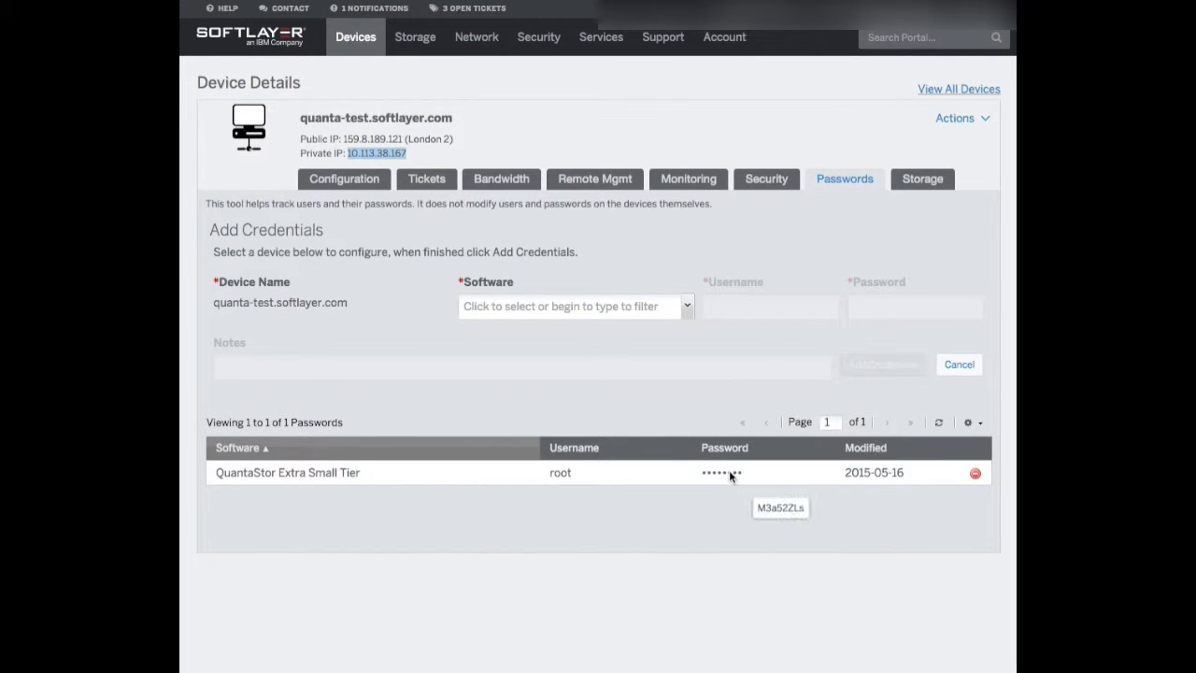
Copy the stored root password of QuantaStor Extra Small Tier from quanta-test's credentials in the SoftLayer portal
left_click(730, 471)
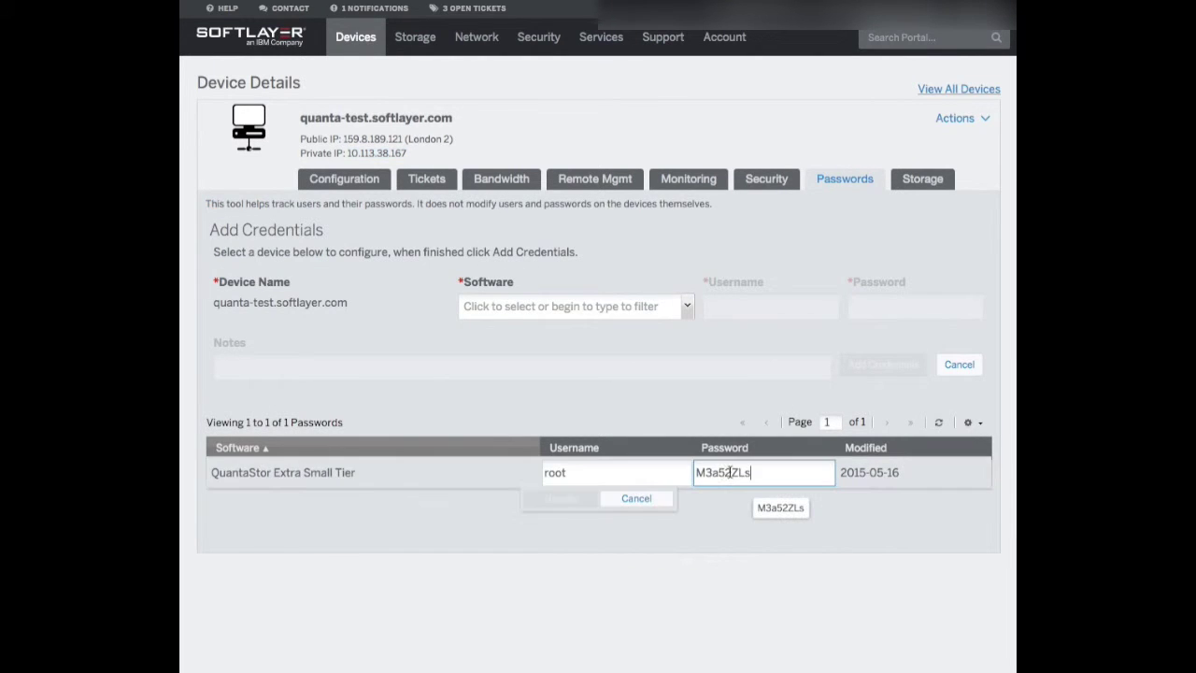
double_click(730, 471)
right_click(729, 471)
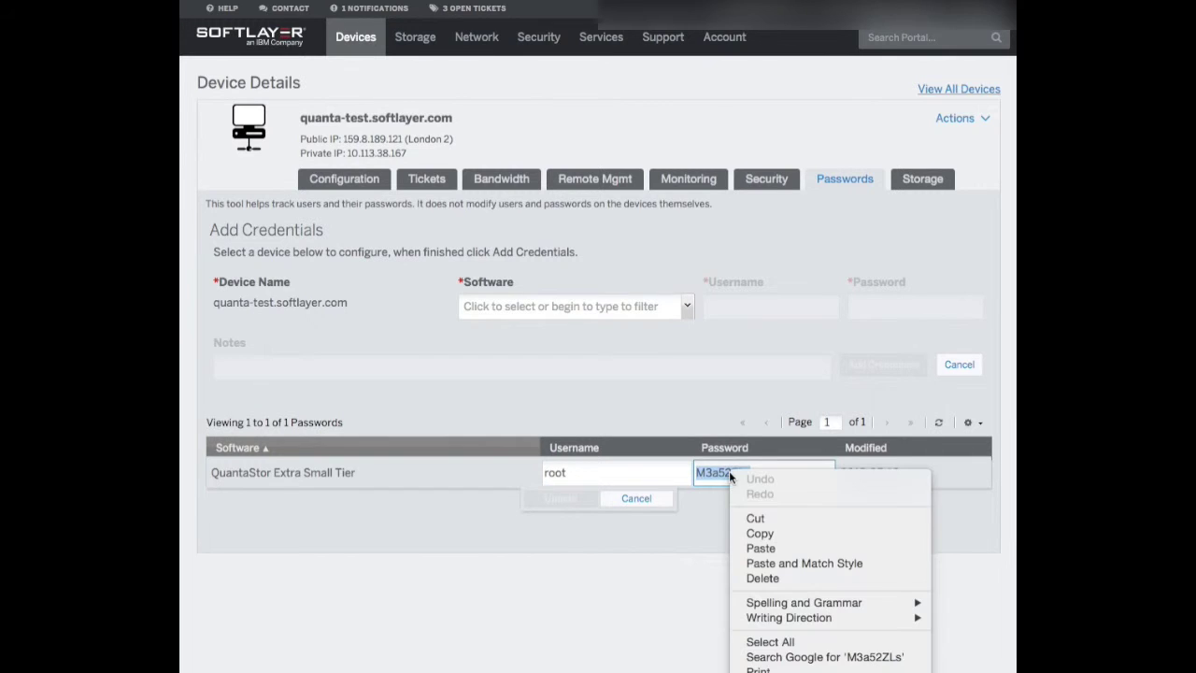
left_click(759, 533)
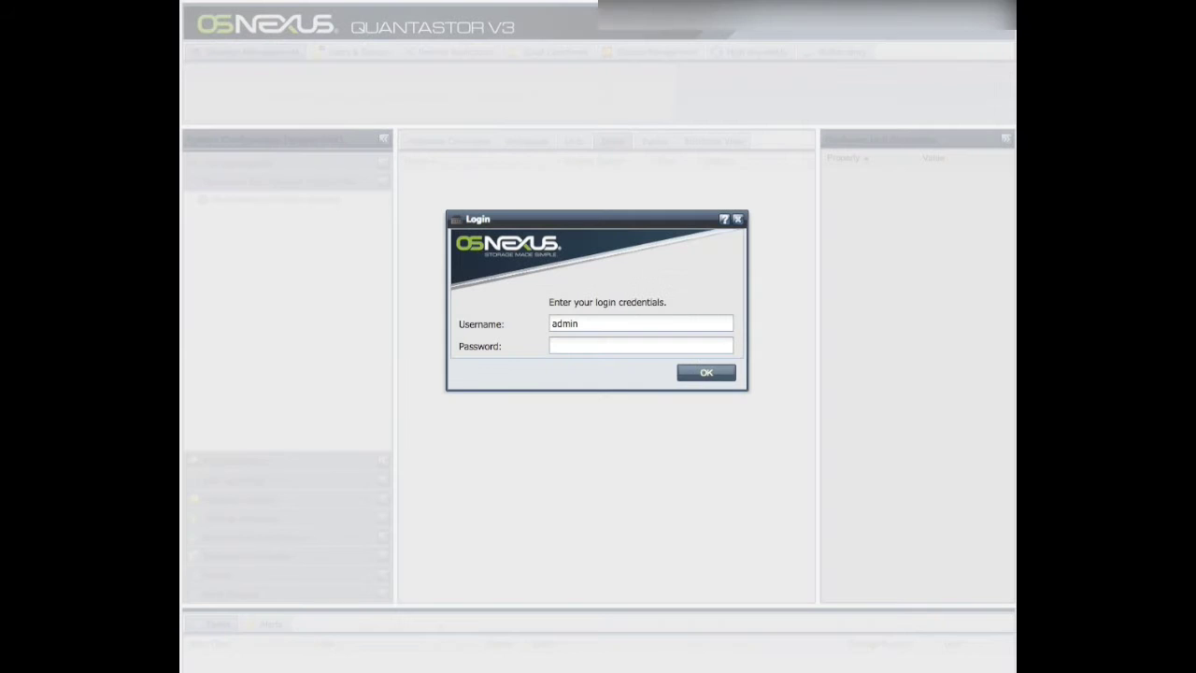
Paste the account password into the QuantaStor login dialog and log in as admin
right_click(581, 347)
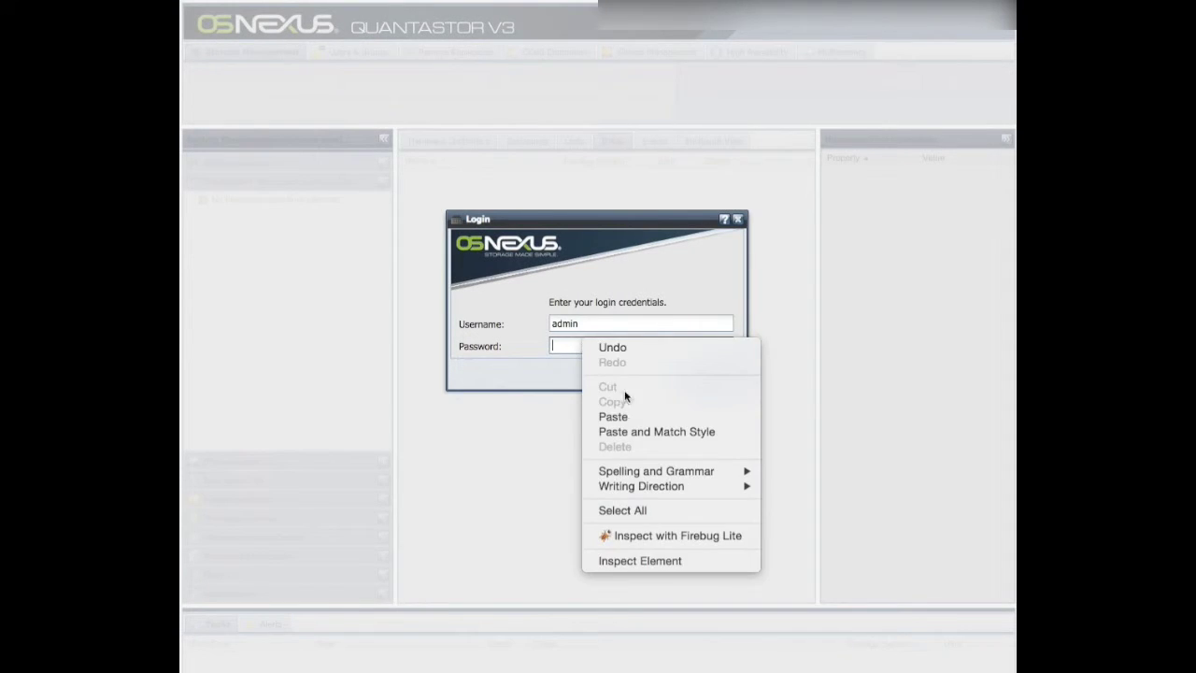
left_click(631, 414)
left_click(706, 373)
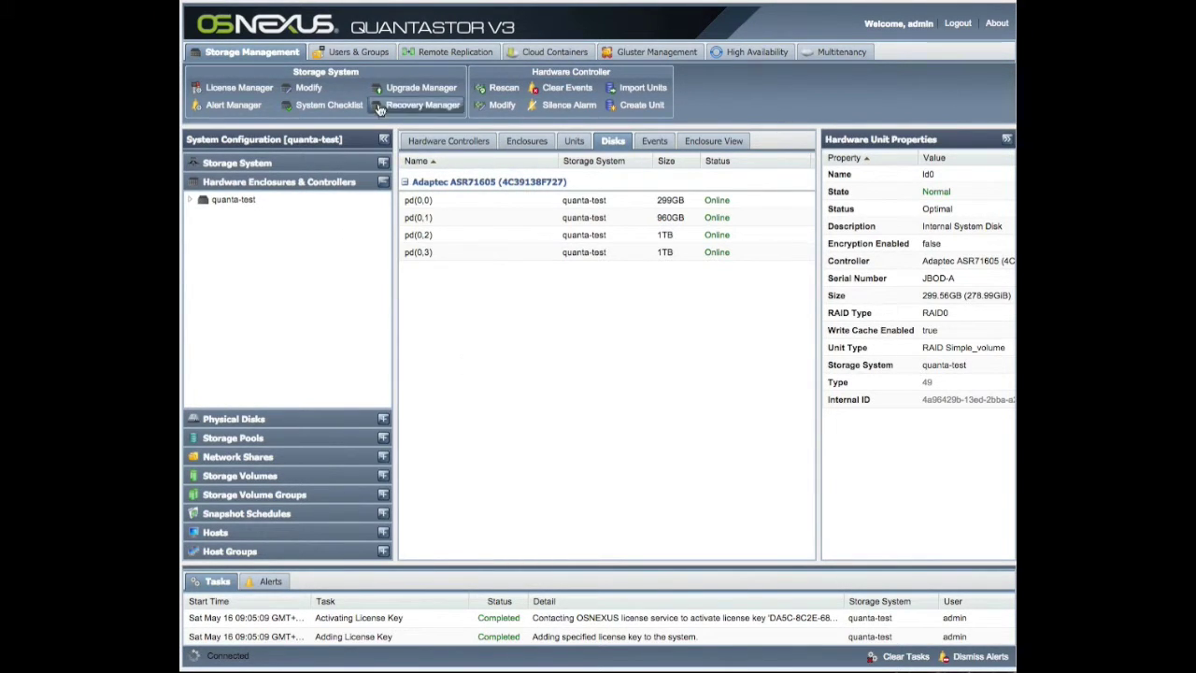
Review the Users & Groups, Remote Replication, Cloud Containers, Gluster Management, High Availability and Multitenancy sections of QuantaStor
left_click(355, 52)
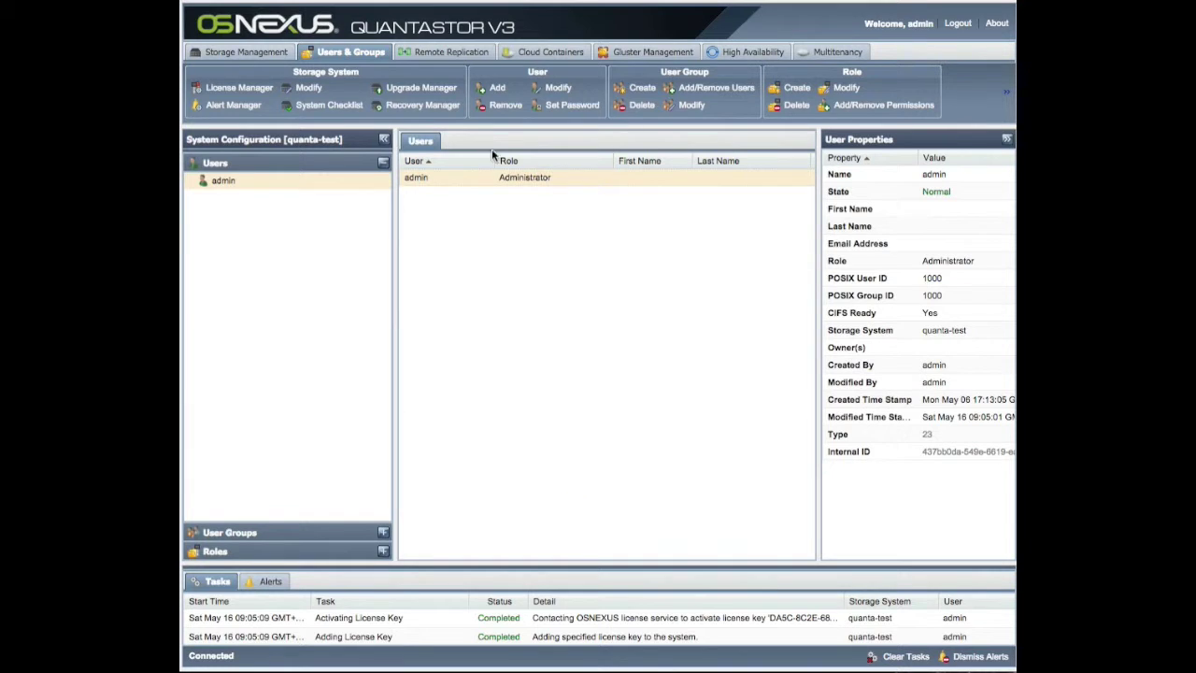
left_click(448, 53)
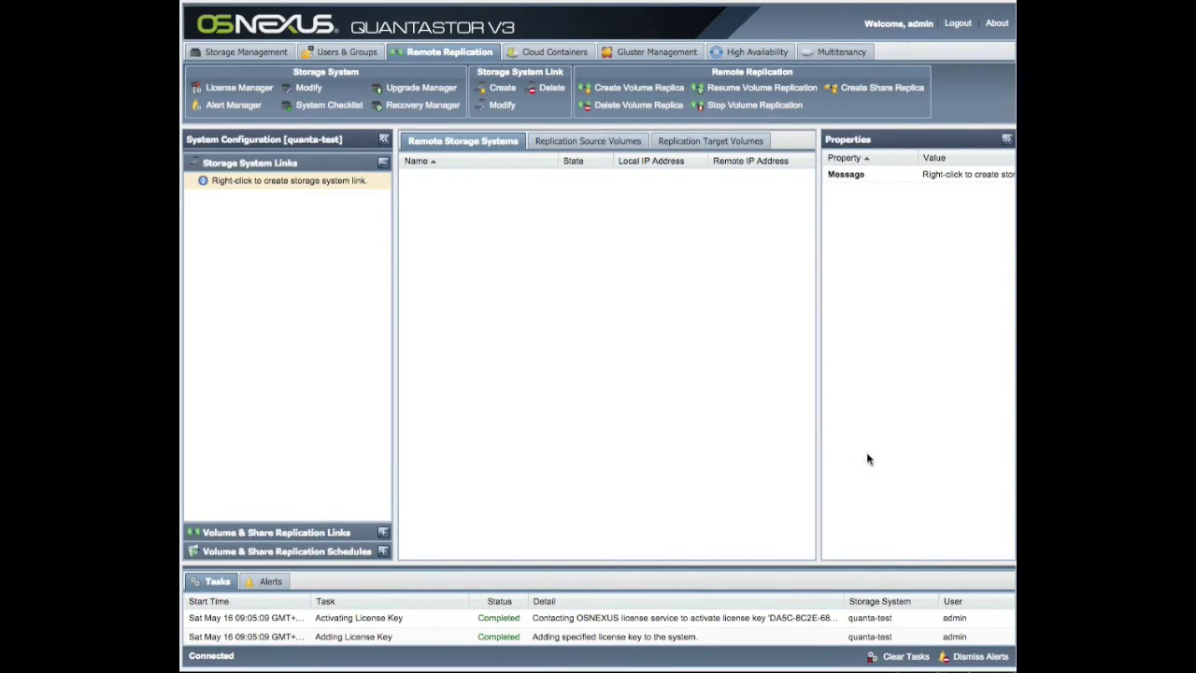
left_click(557, 54)
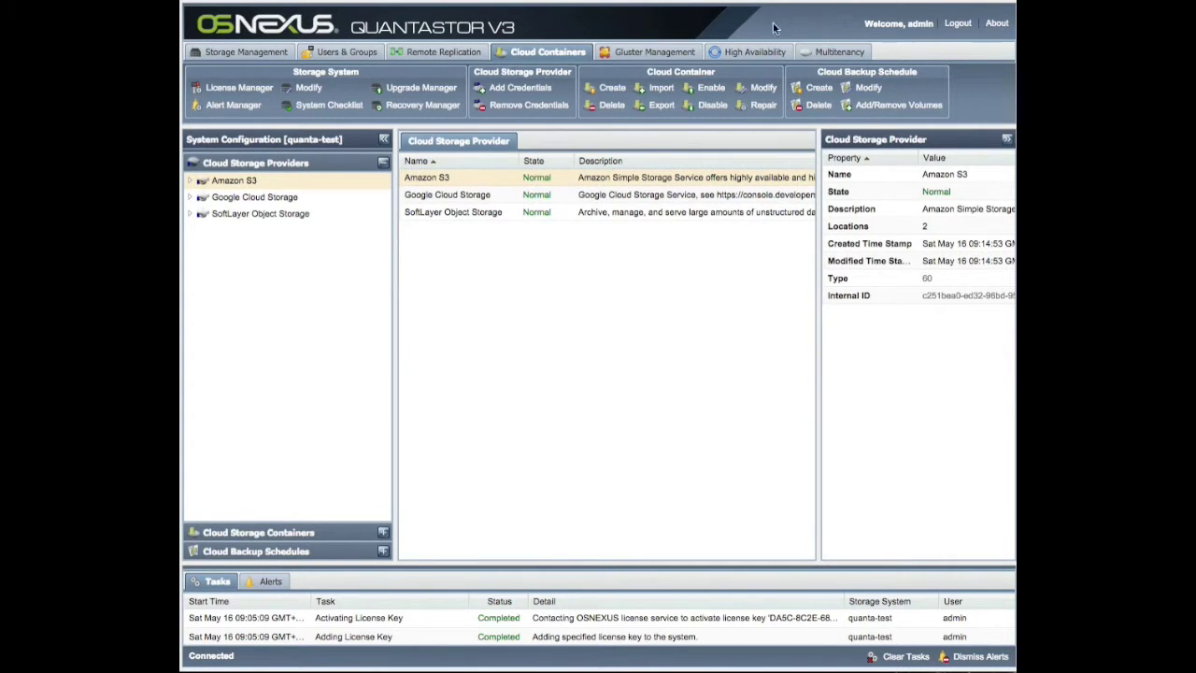
left_click(651, 52)
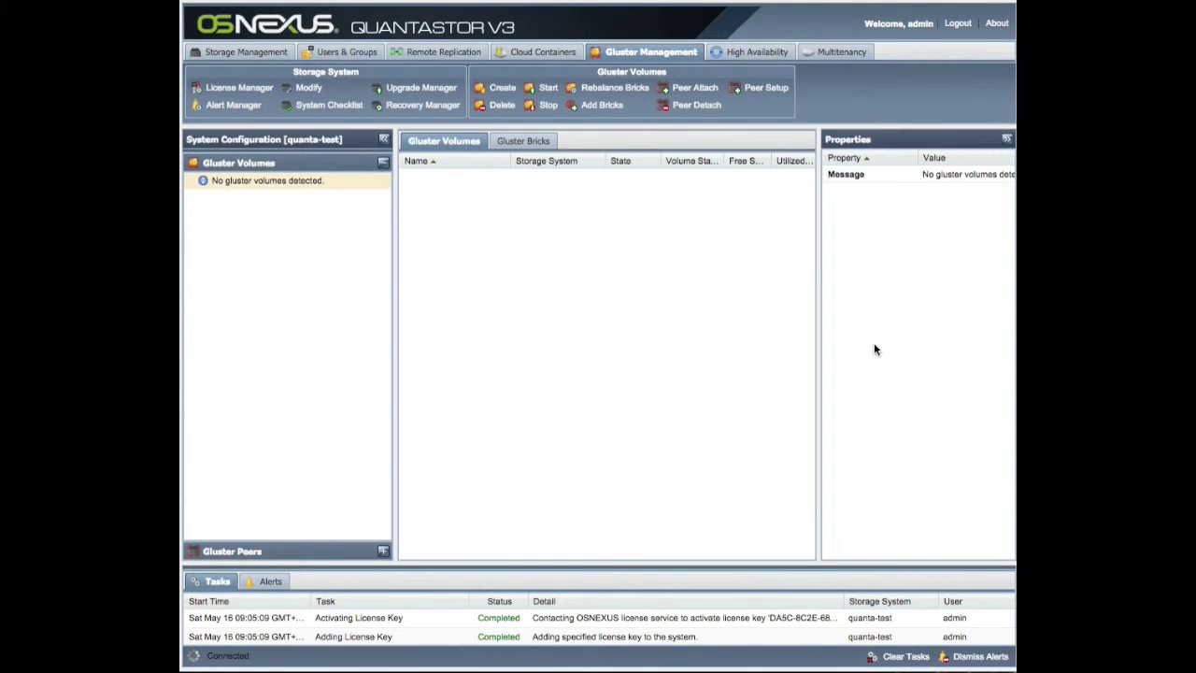
left_click(752, 52)
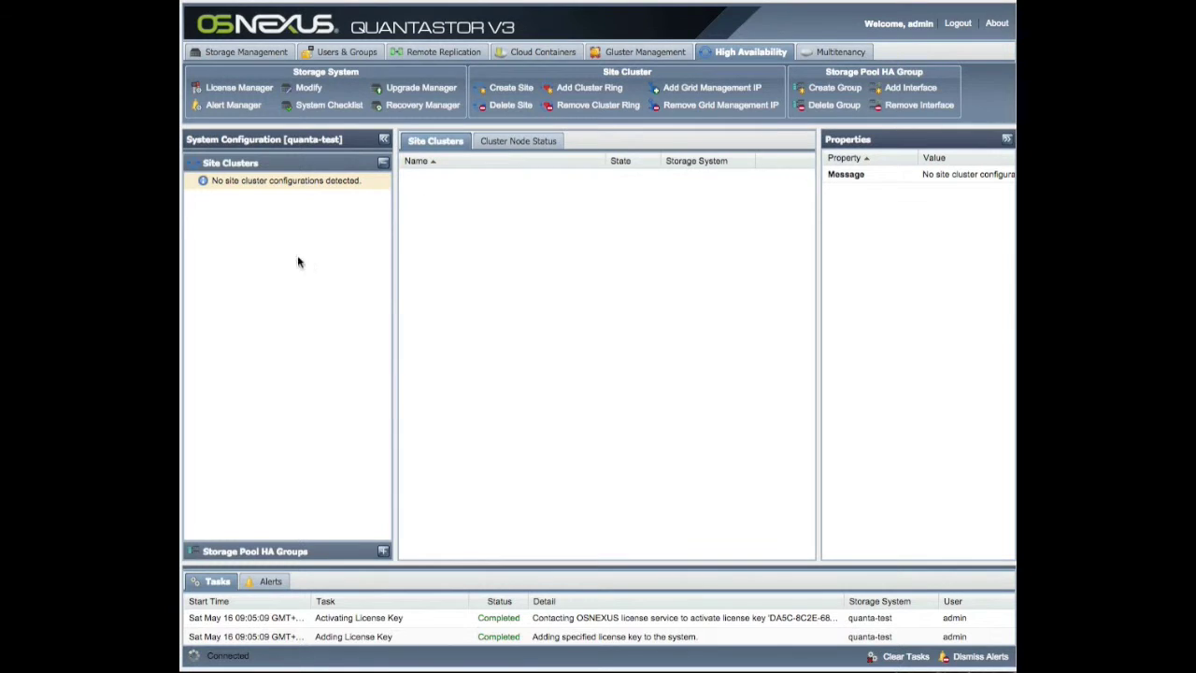
left_click(838, 52)
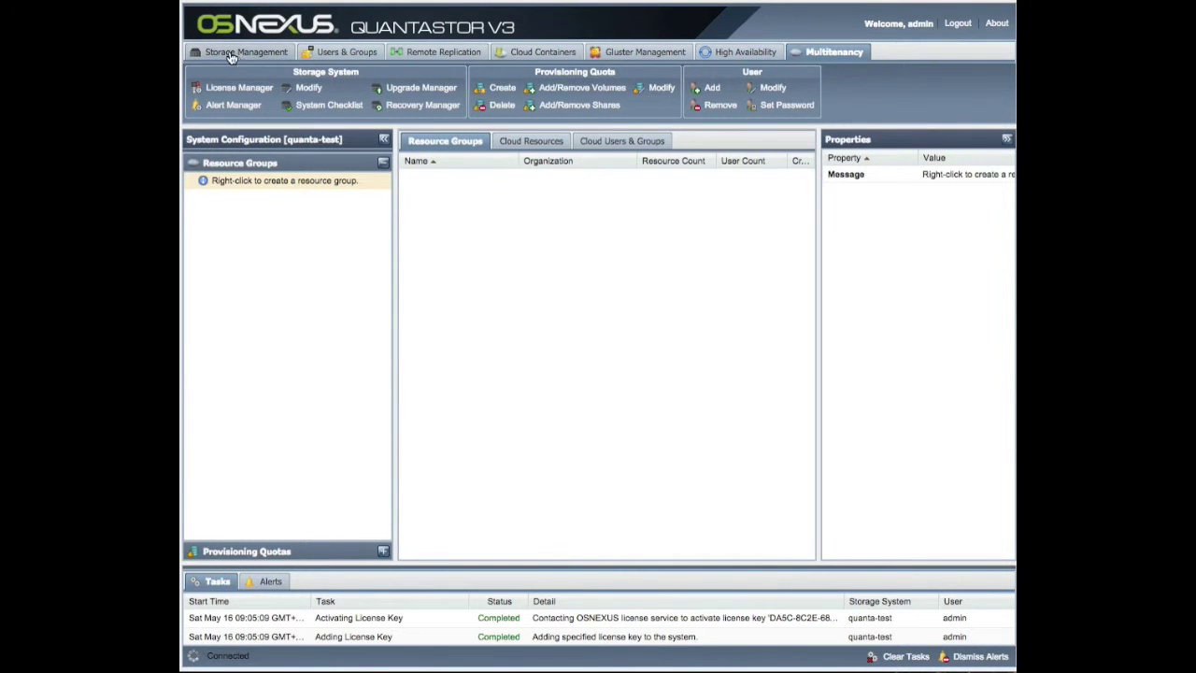
Return to Storage Management and examine the network ports and storage system properties of quanta-test
left_click(196, 51)
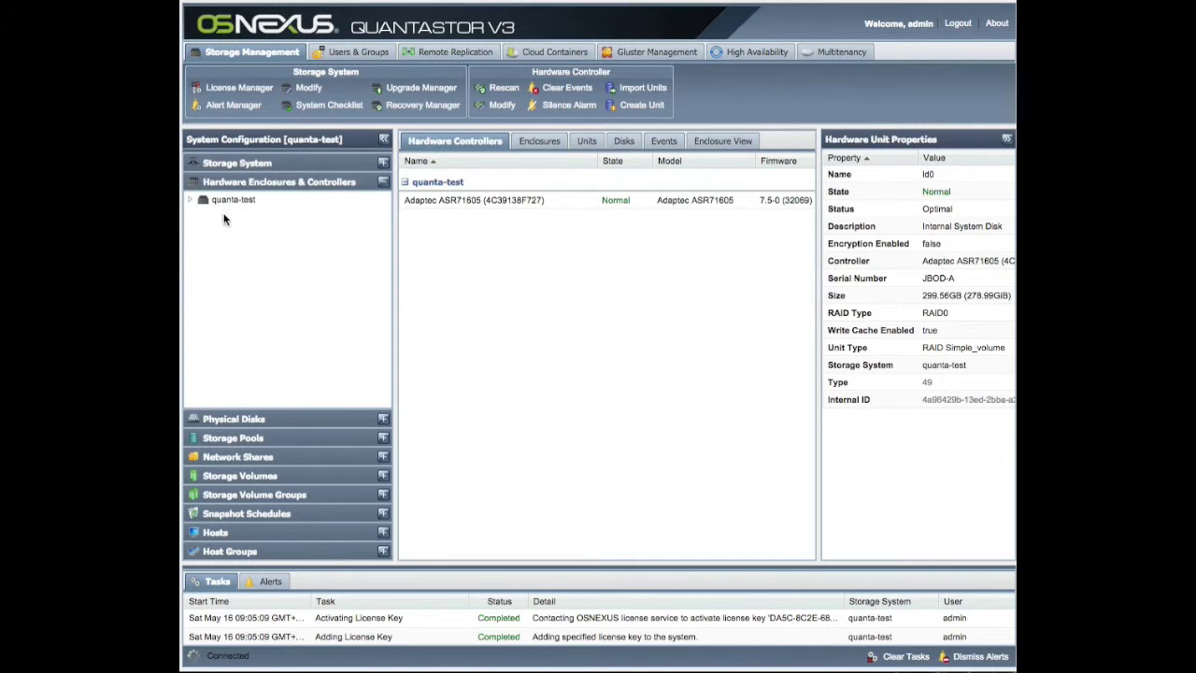
left_click(240, 165)
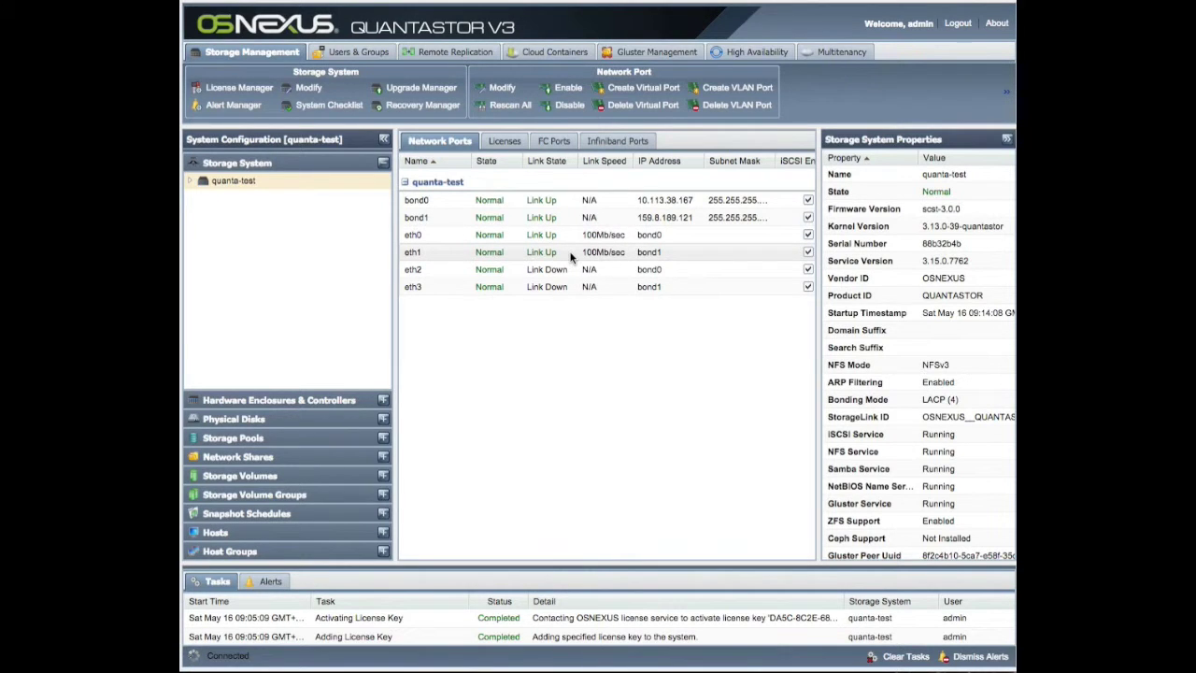
Expand quanta-test's Adaptec ASR71605 controller, inspect disk pd(0,0), and widen the hardware disk properties area
left_click(294, 401)
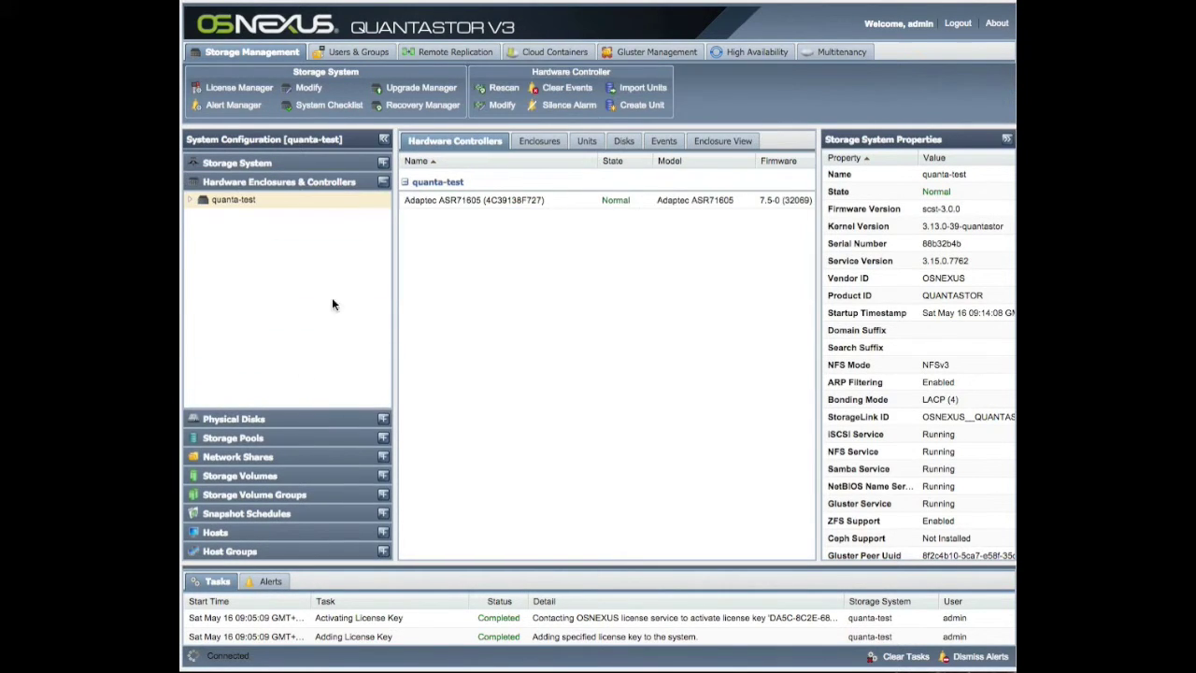
left_click(191, 199)
left_click(205, 216)
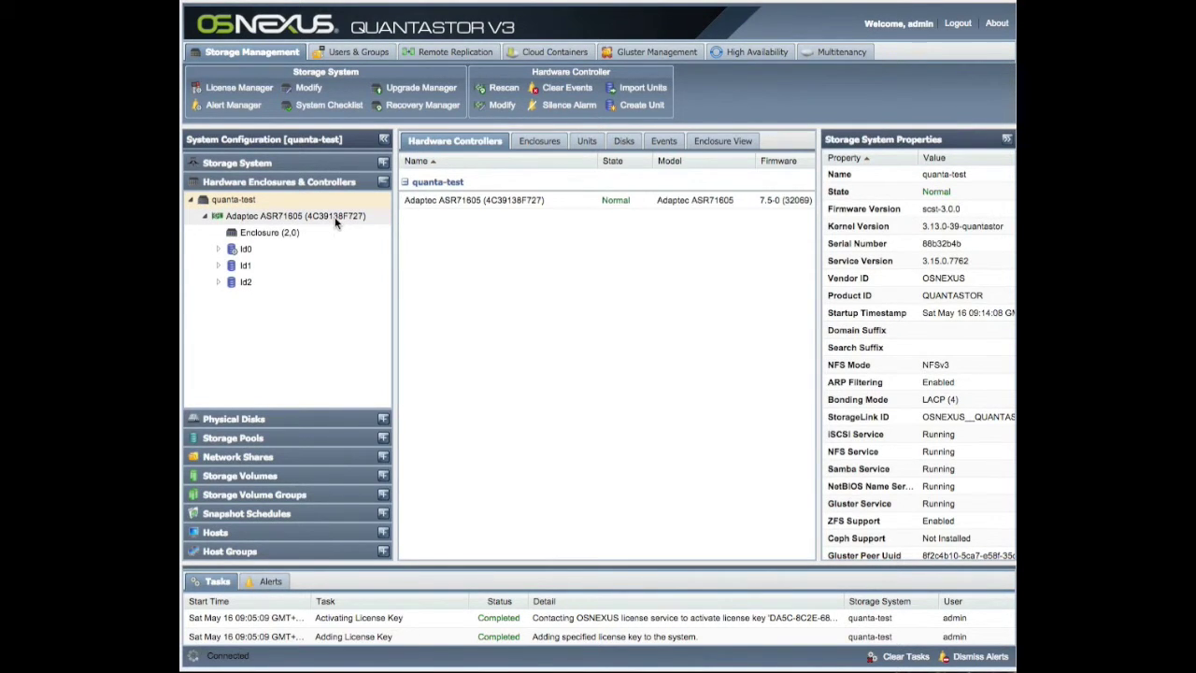
left_click(219, 249)
left_click(252, 270)
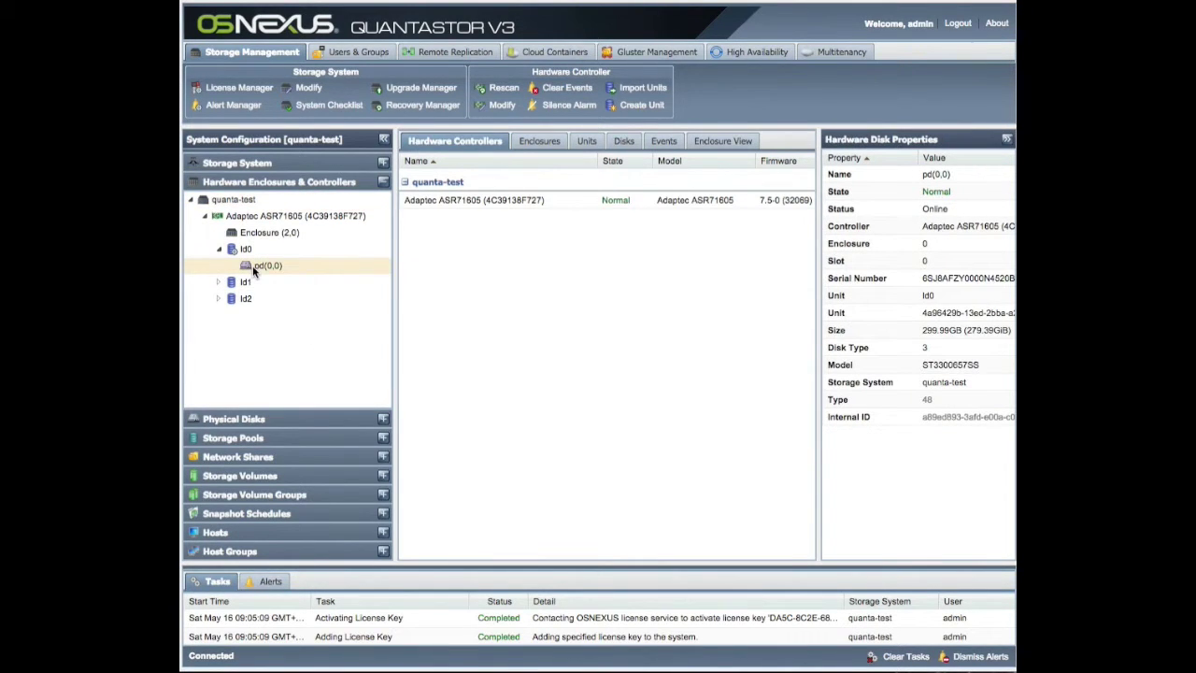
left_click_drag(817, 289, 736, 290)
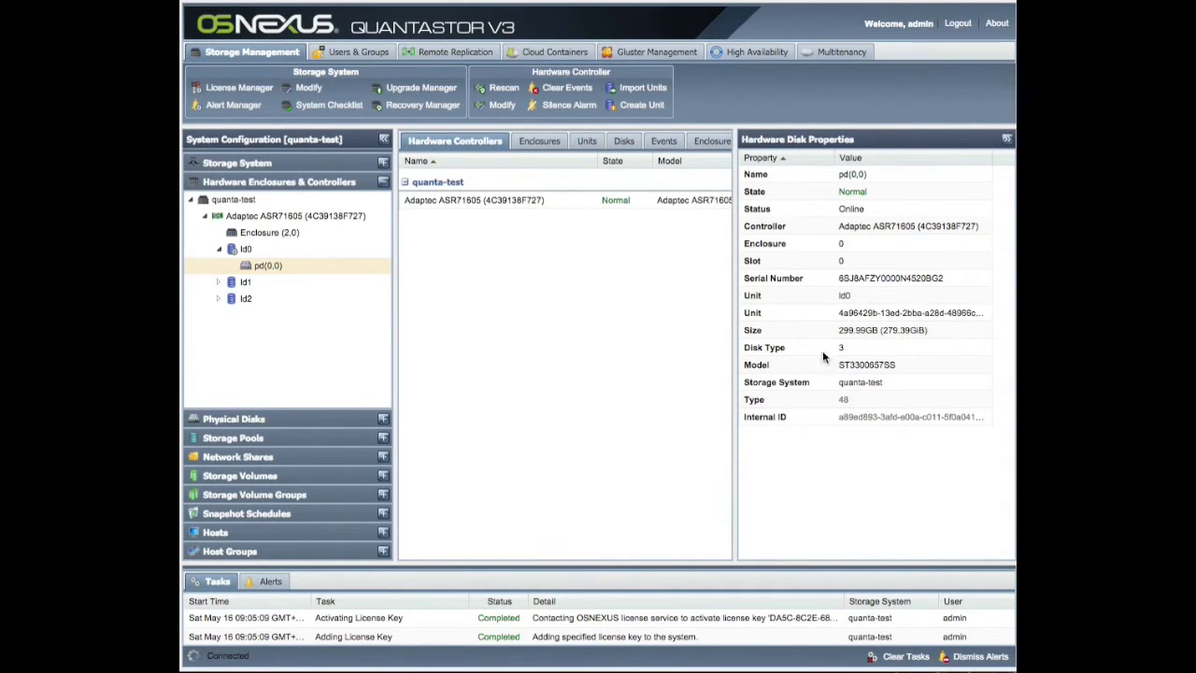
Expand the controller's remaining two units and inspect the properties of disks pd(0,1), pd(0,2) and pd(0,3)
left_click(218, 281)
left_click(268, 298)
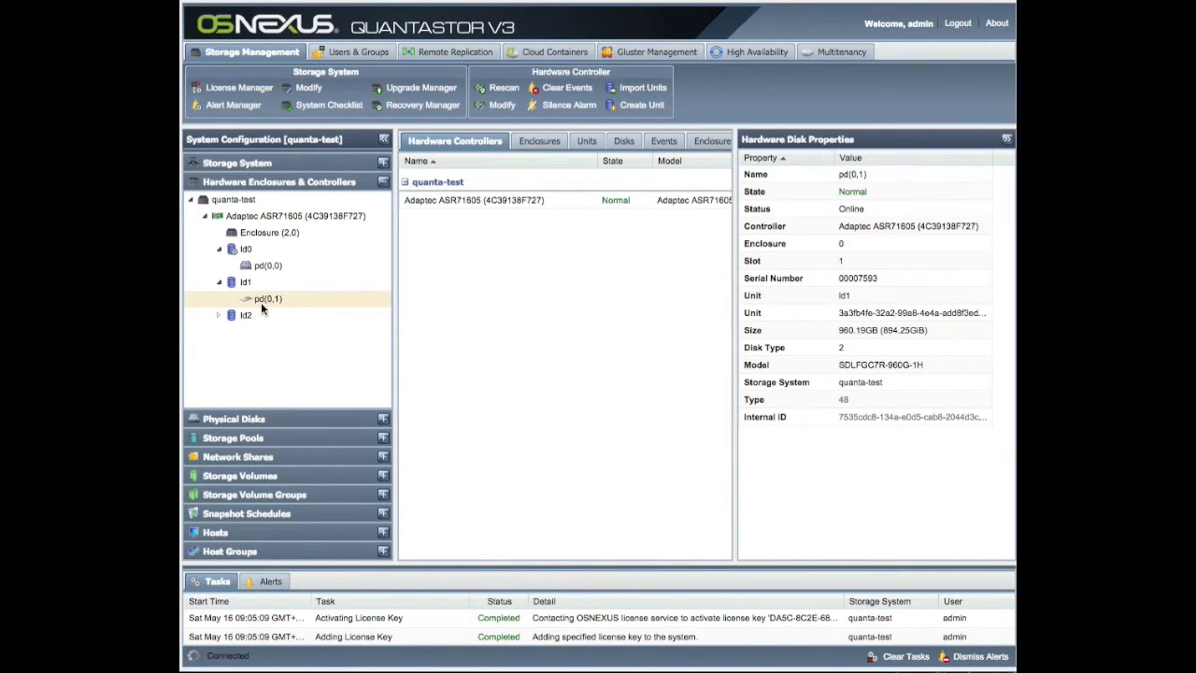
left_click(218, 315)
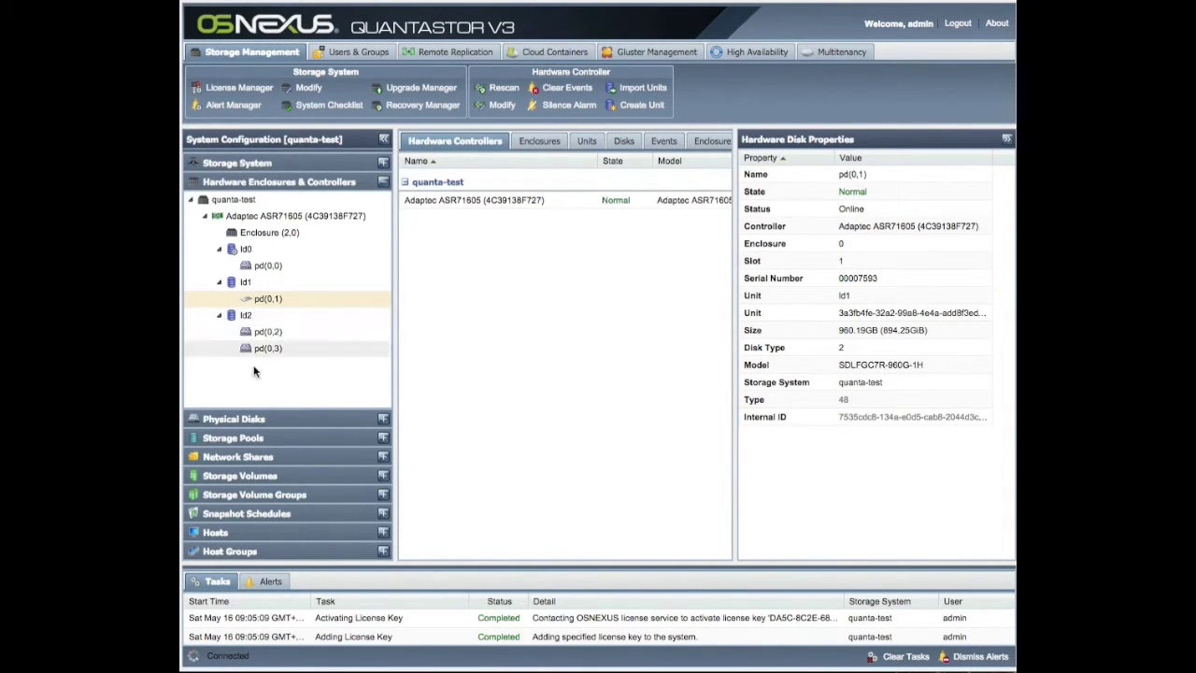
left_click(268, 332)
left_click(273, 347)
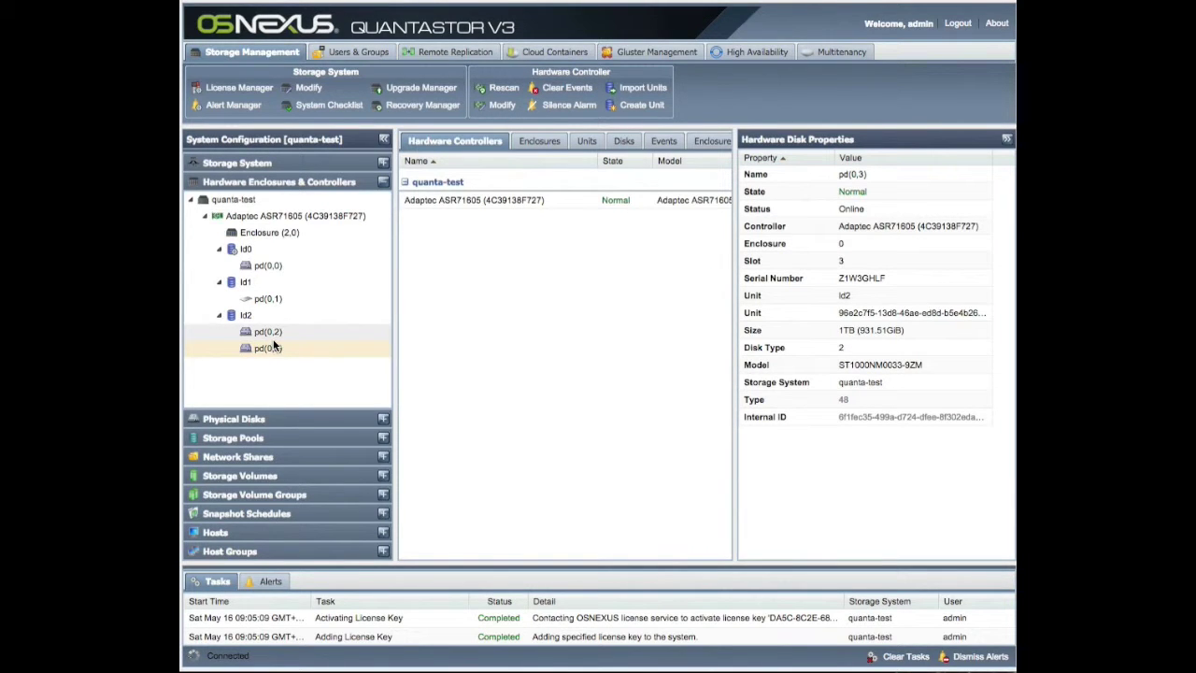
Review the physical disks of quanta-test and the Storage Pools, Network Shares, Storage Volumes, Storage Volume Groups, Snapshot Schedules and Hosts sections
left_click(289, 418)
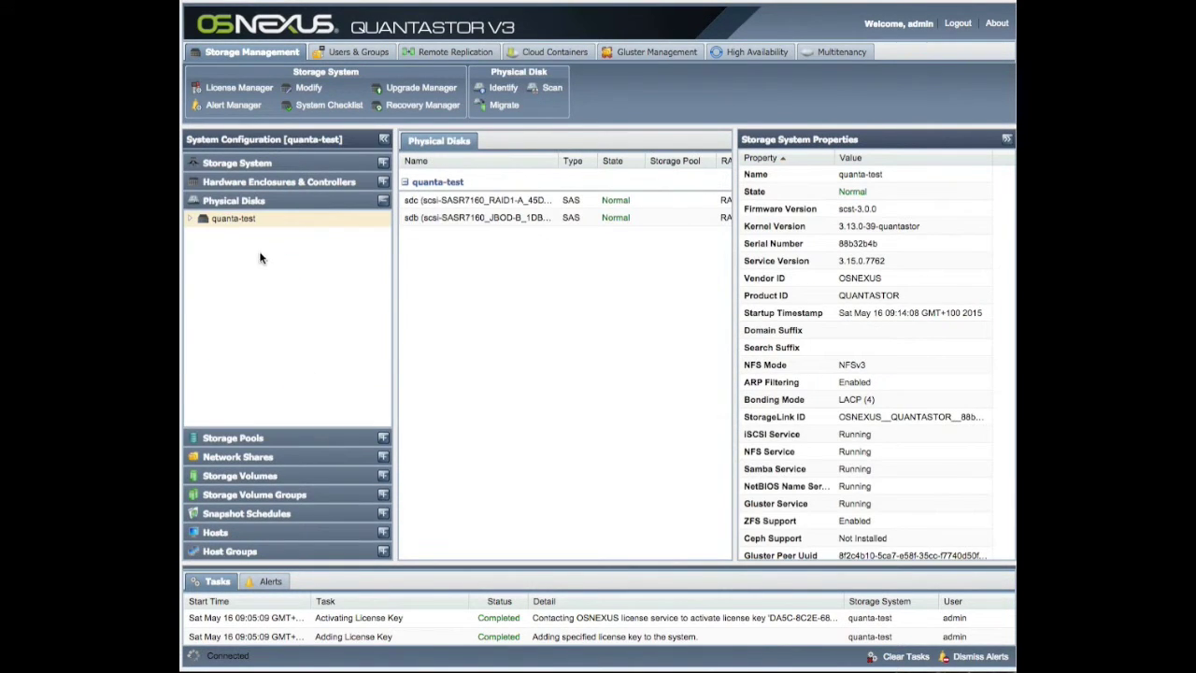
left_click(189, 220)
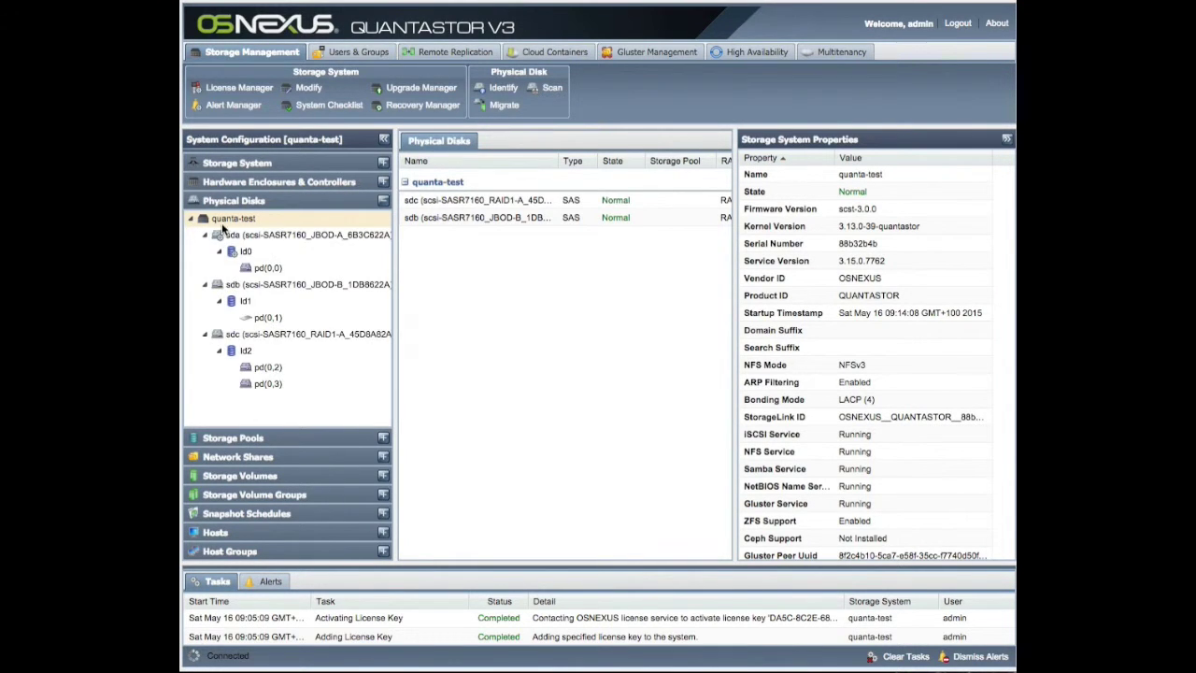
left_click(198, 438)
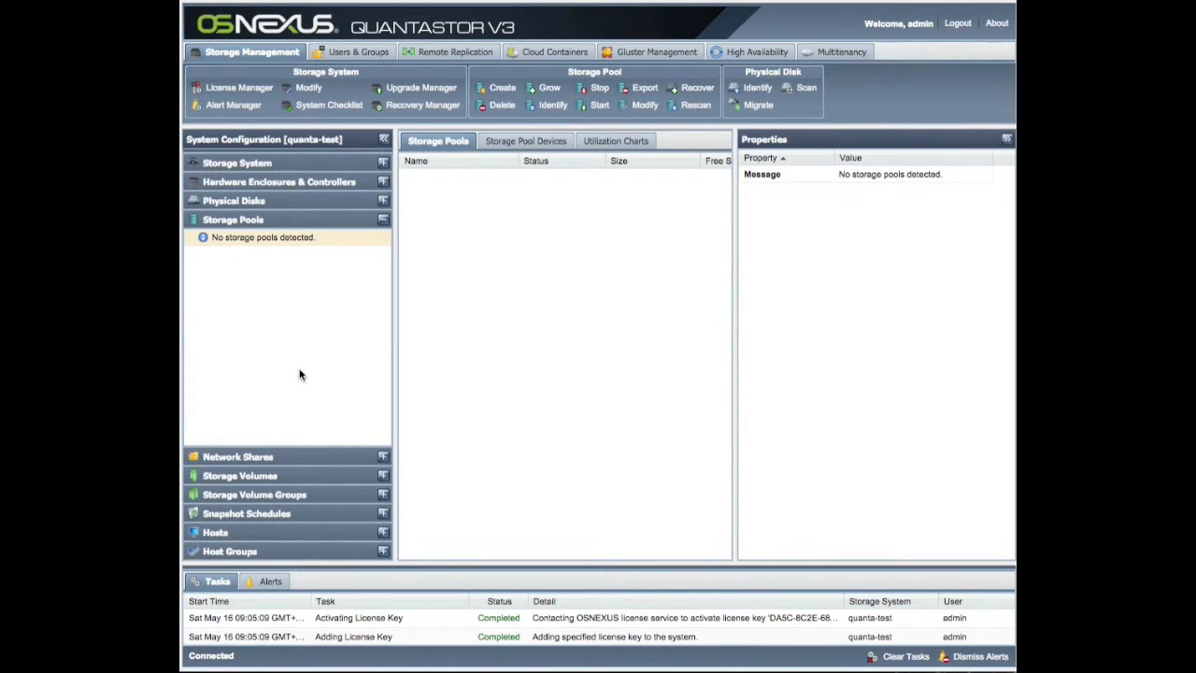
left_click(286, 455)
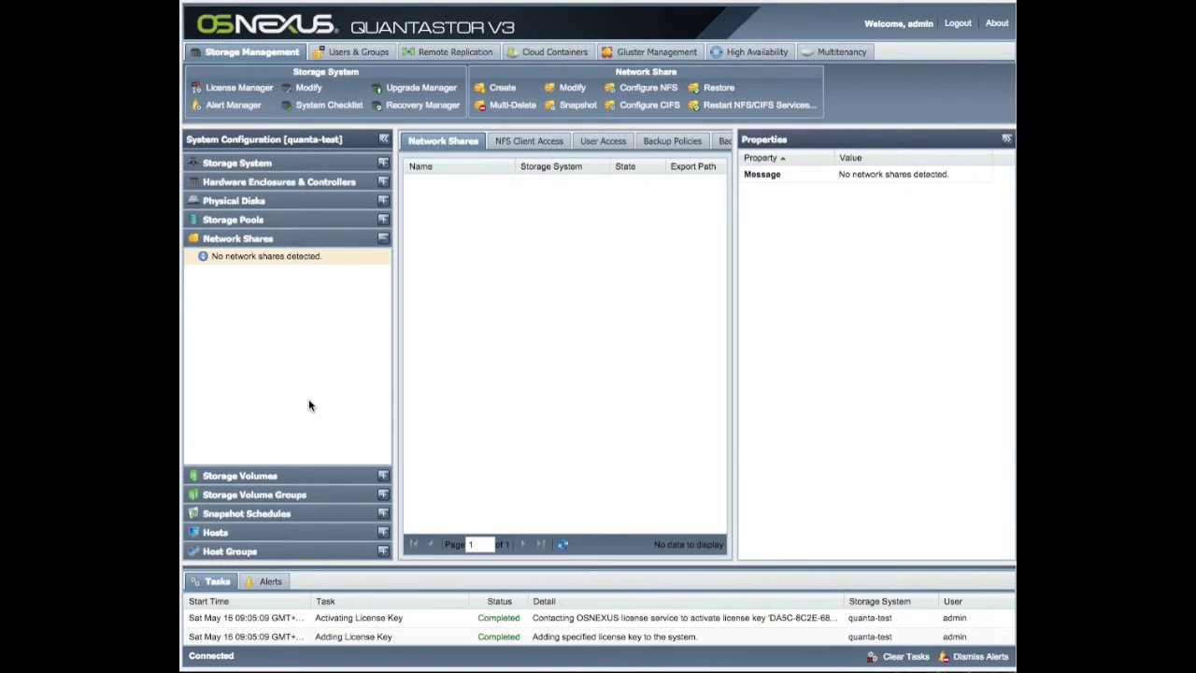
left_click(278, 476)
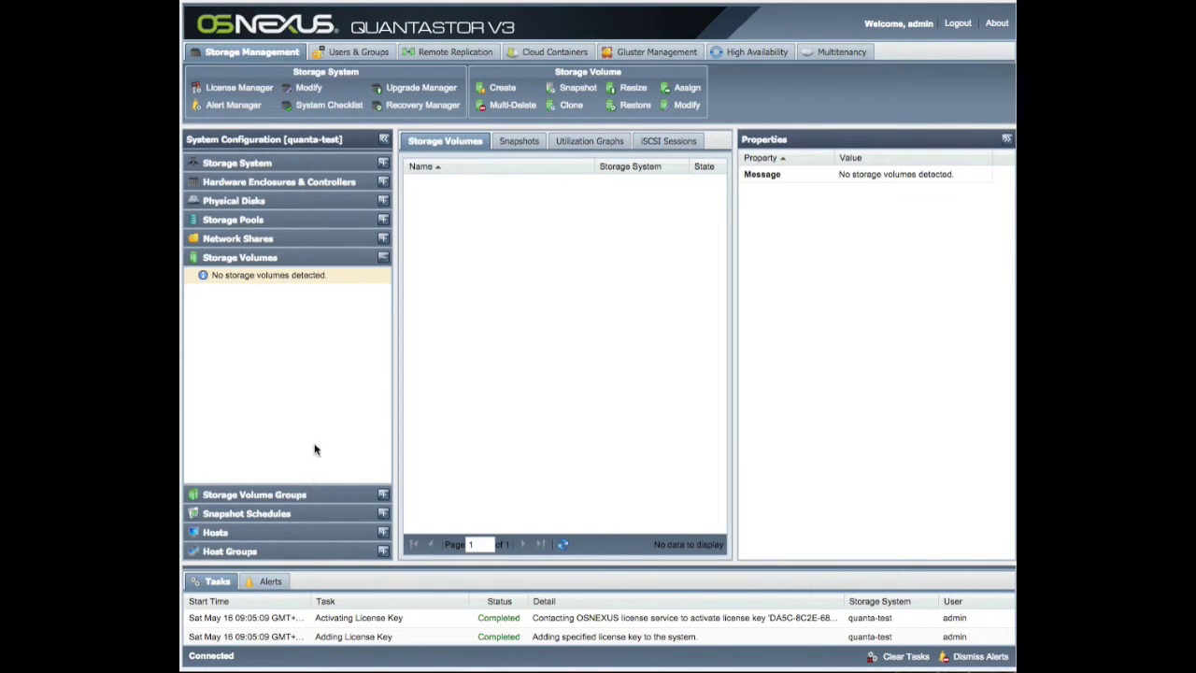
left_click(303, 496)
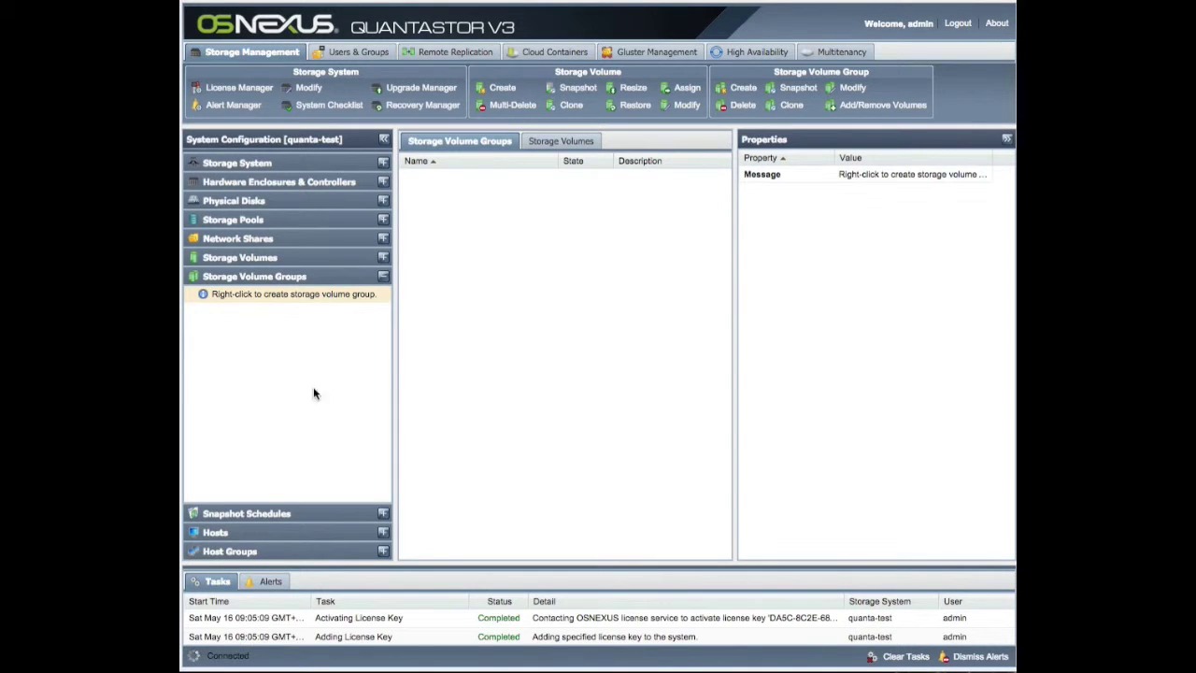
left_click(297, 514)
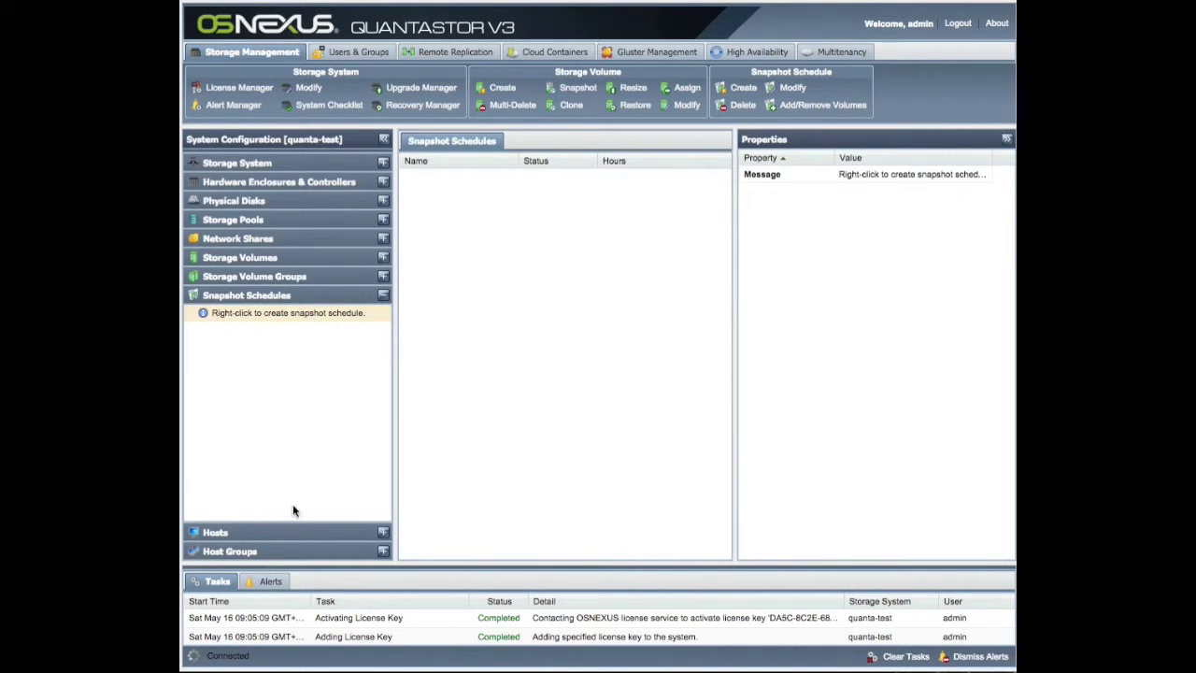
left_click(294, 533)
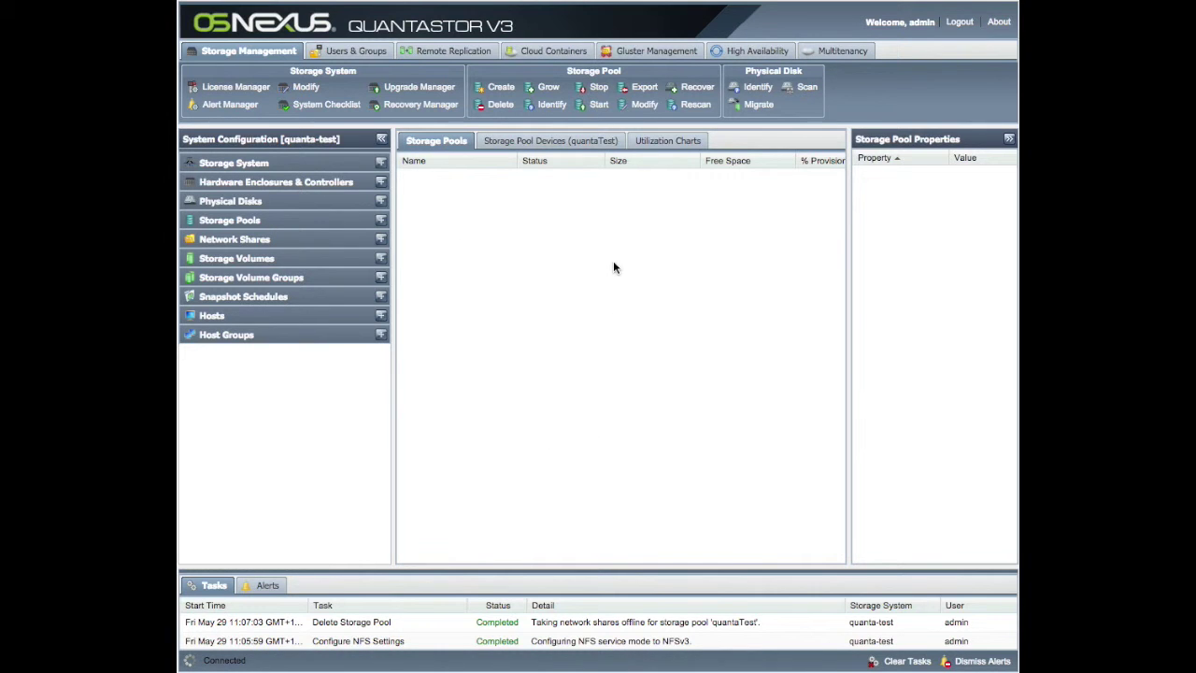
Inspect the properties of physical disk pd(0,0) under unit ld0 and adjust the width of the hardware disk properties area
left_click(257, 204)
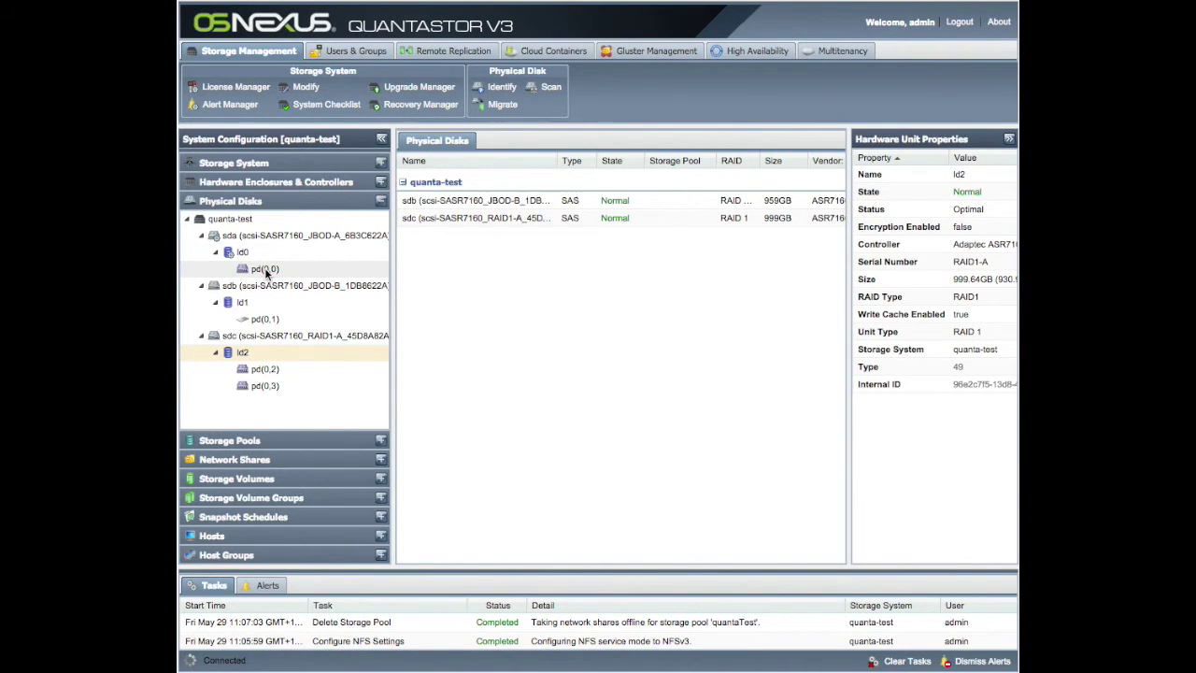
left_click(265, 268)
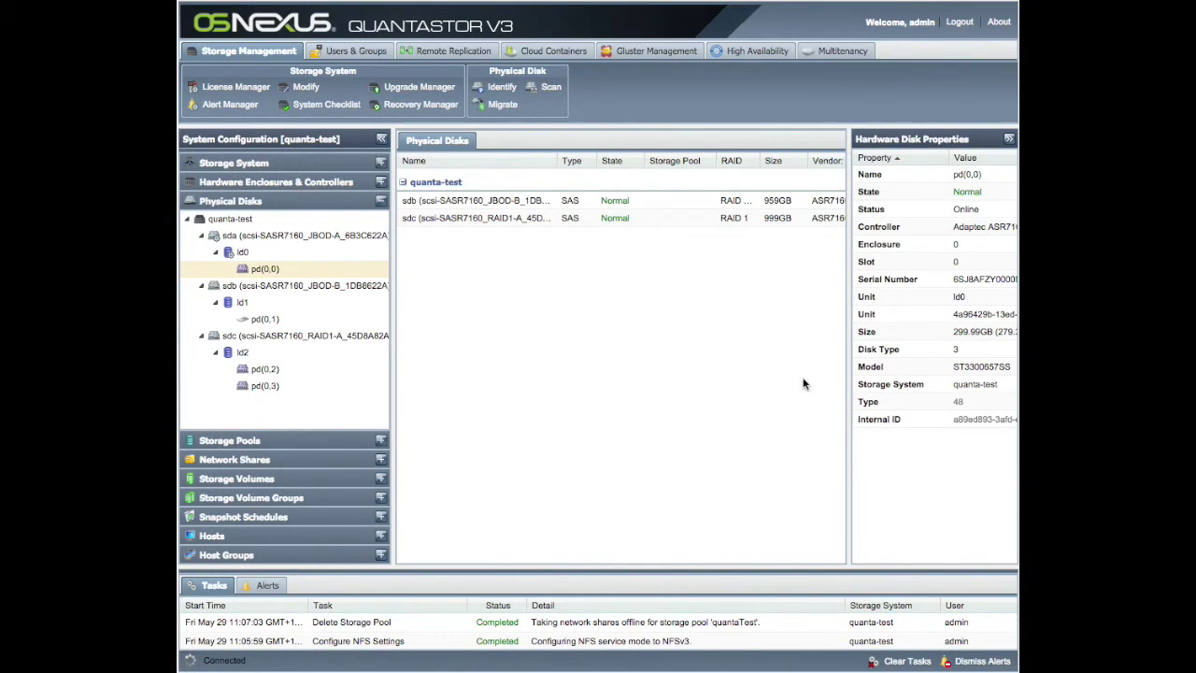
left_click_drag(837, 374, 794, 373)
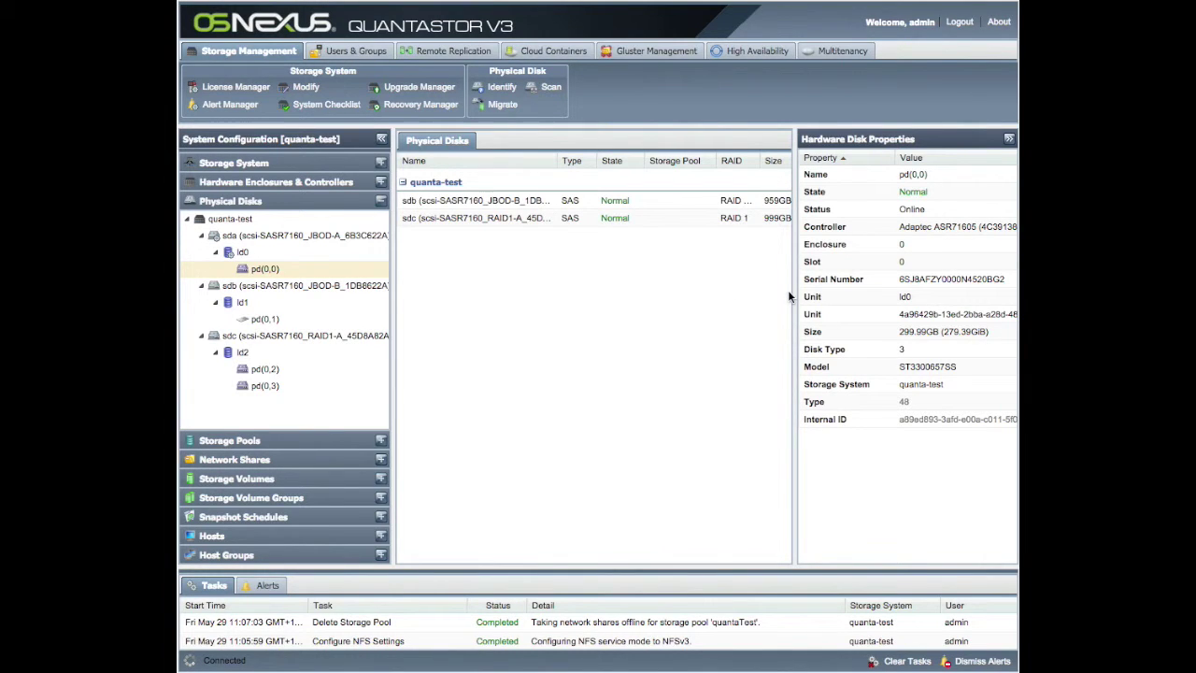
left_click_drag(796, 290, 872, 287)
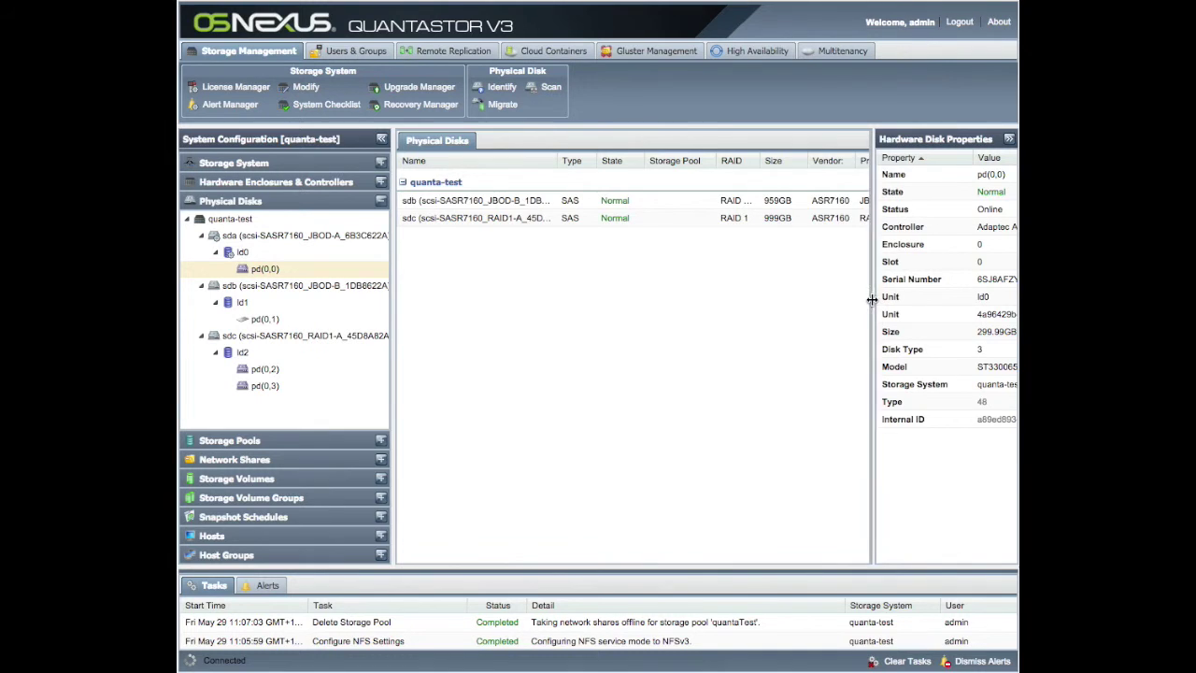
left_click_drag(870, 299, 839, 299)
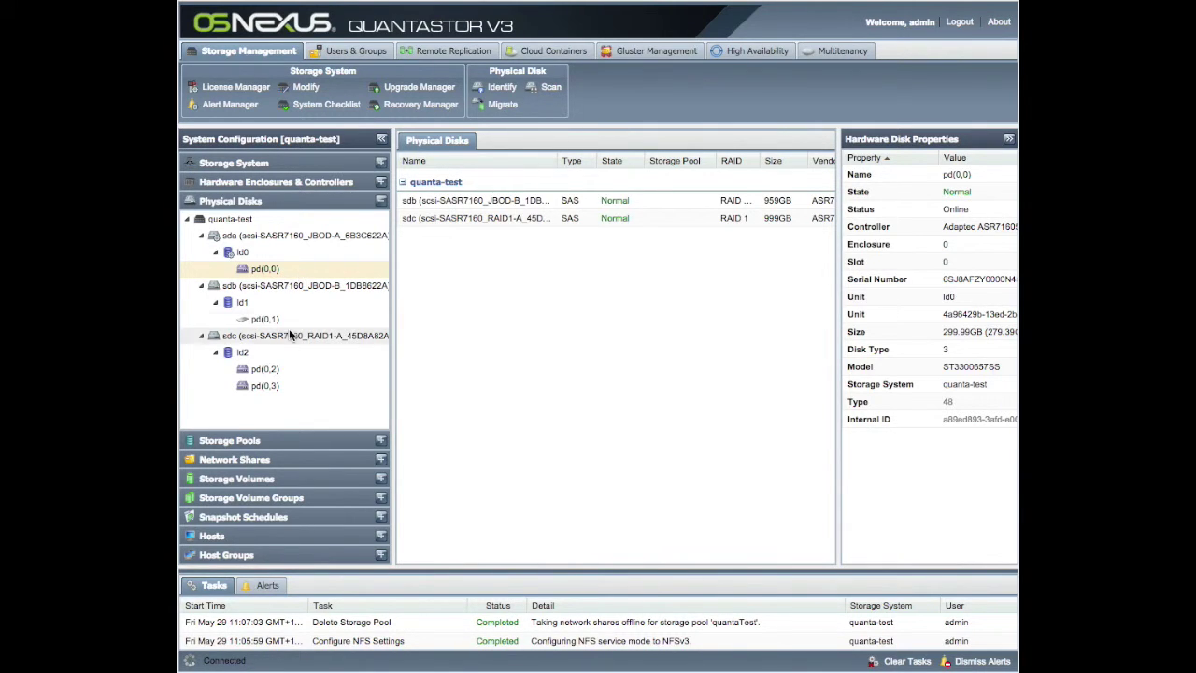
Compare the properties of disks pd(0,2) and pd(0,3) and examine their RAID unit ld2
left_click(269, 372)
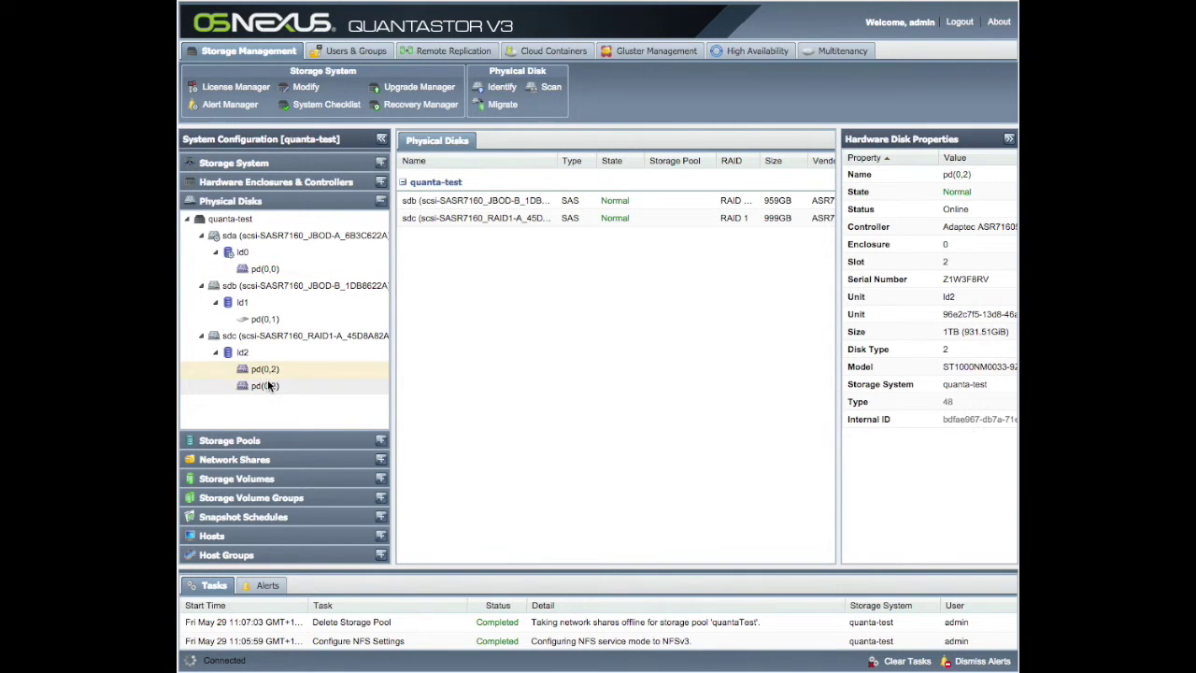
left_click(267, 386)
left_click(267, 371)
left_click(267, 385)
left_click(269, 371)
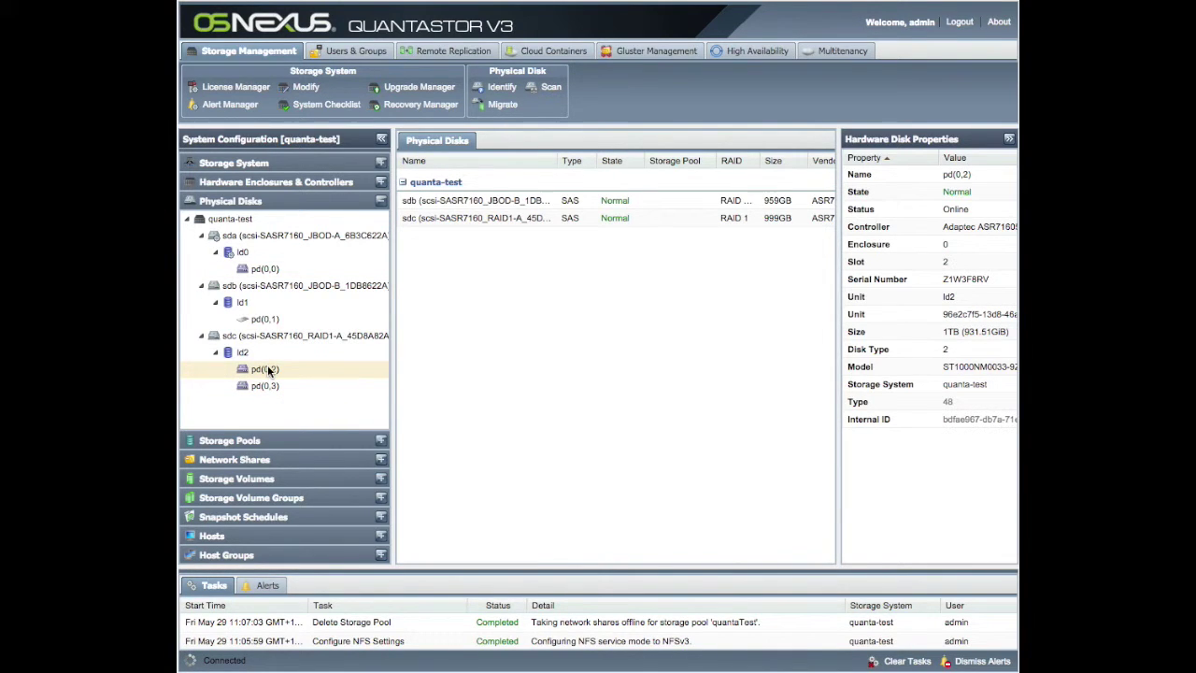
left_click(267, 385)
left_click(267, 371)
left_click(268, 387)
left_click(242, 352)
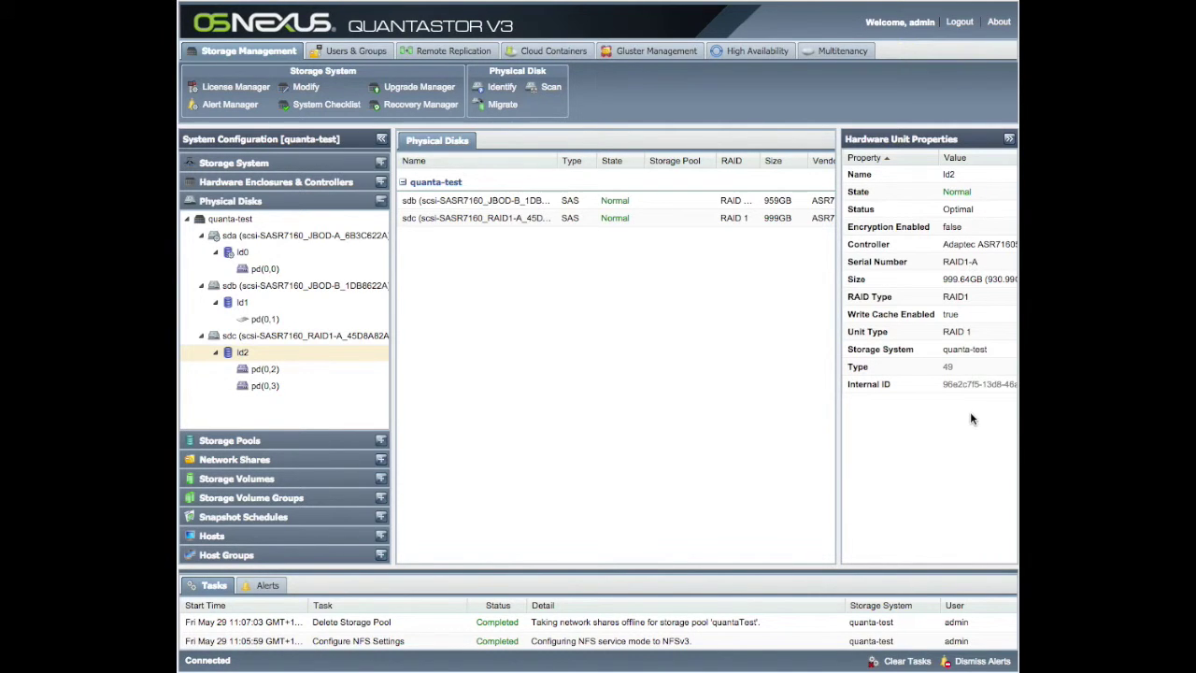
left_click(266, 370)
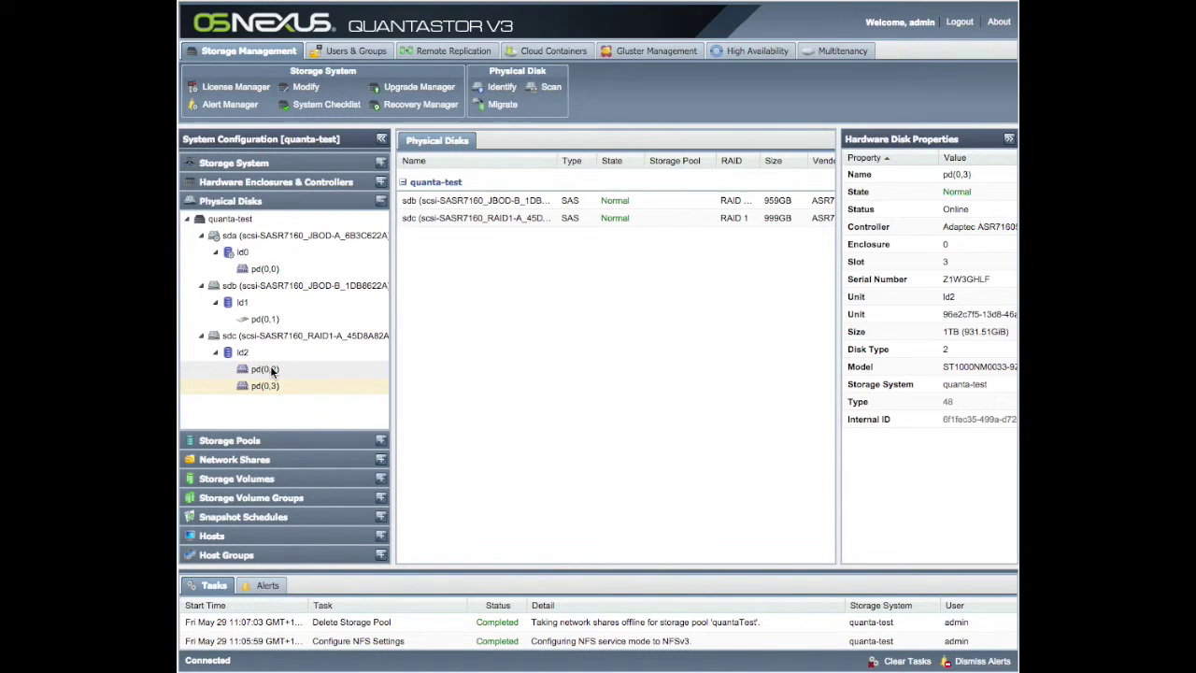
left_click(266, 386)
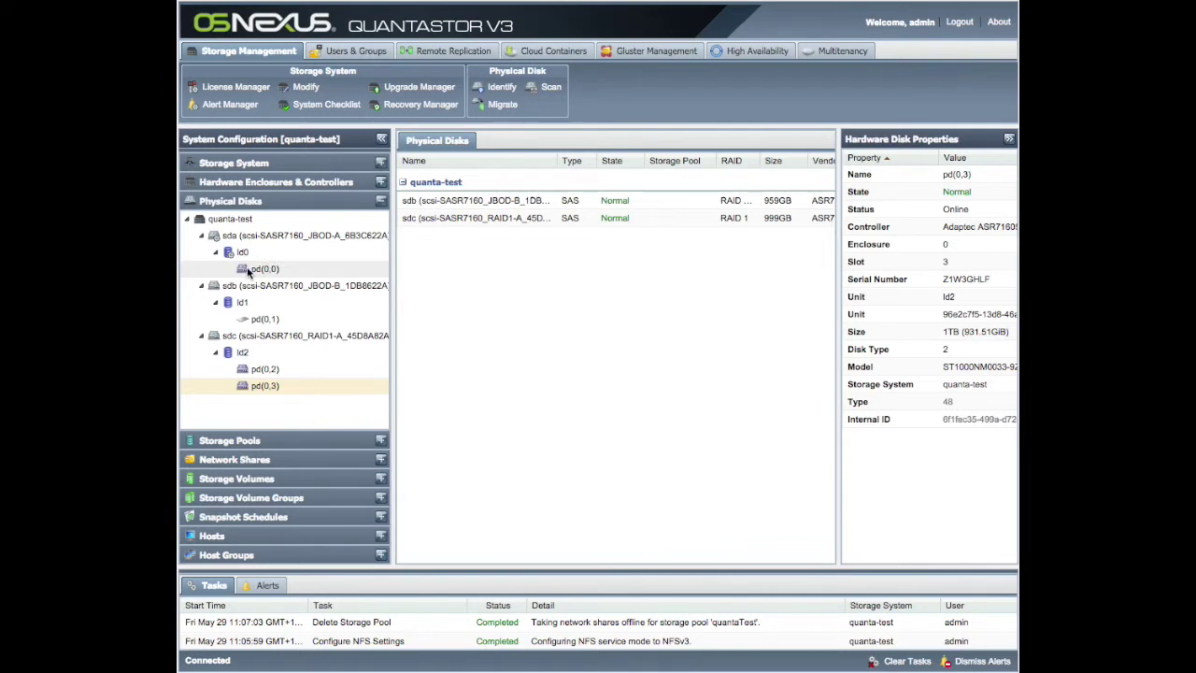
Leave the physical disks and start a new storage pool named quantaTest
left_click(258, 200)
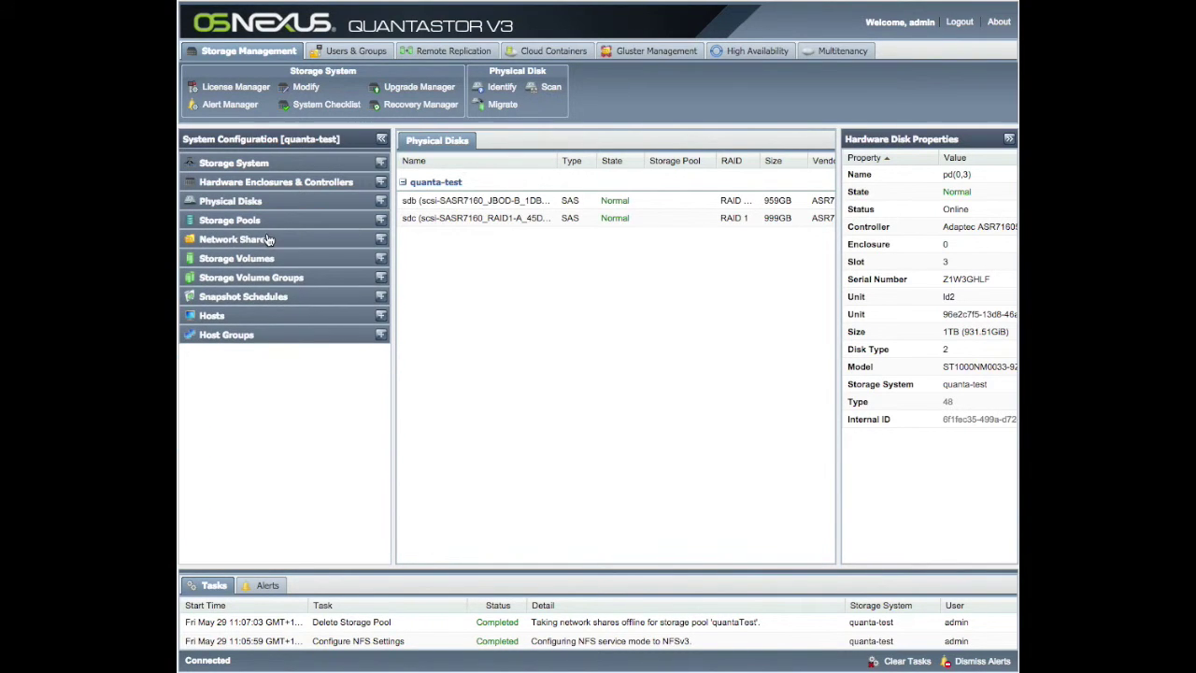
left_click(238, 222)
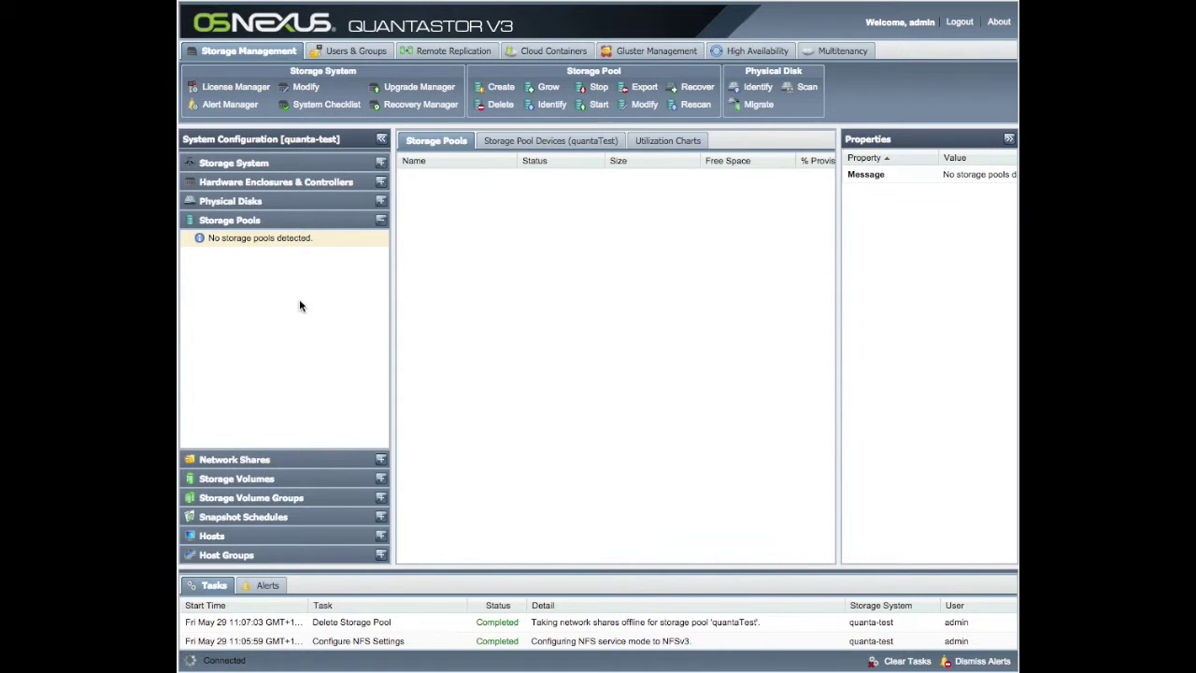
right_click(284, 237)
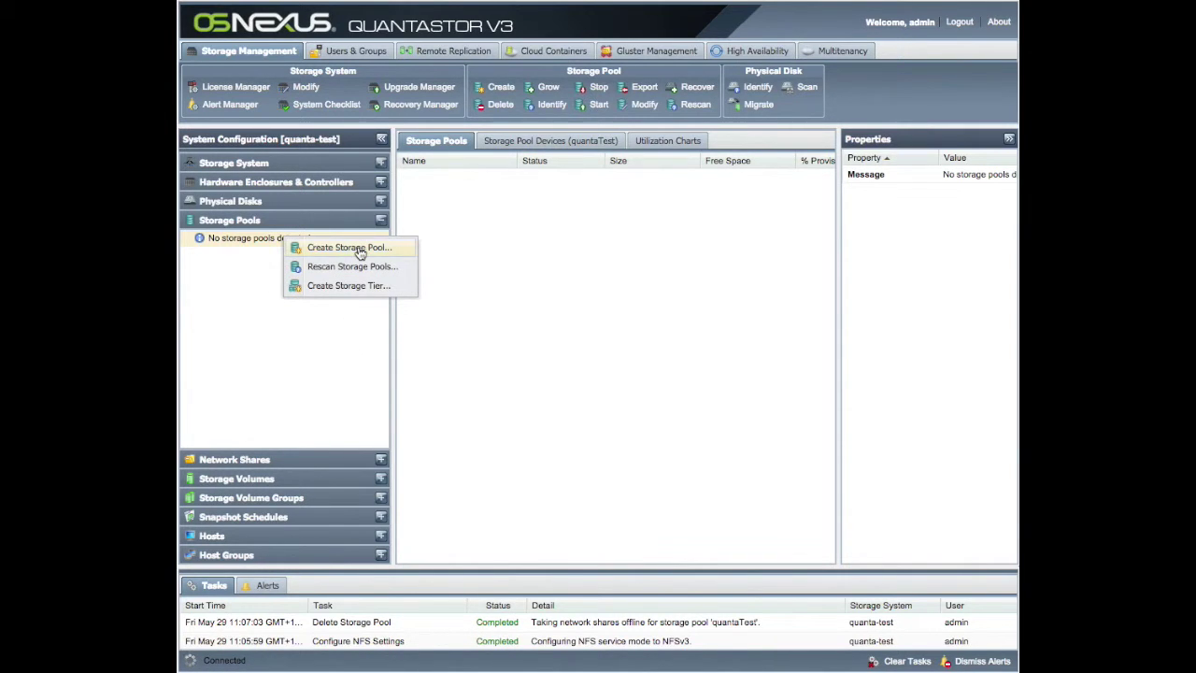
left_click(360, 251)
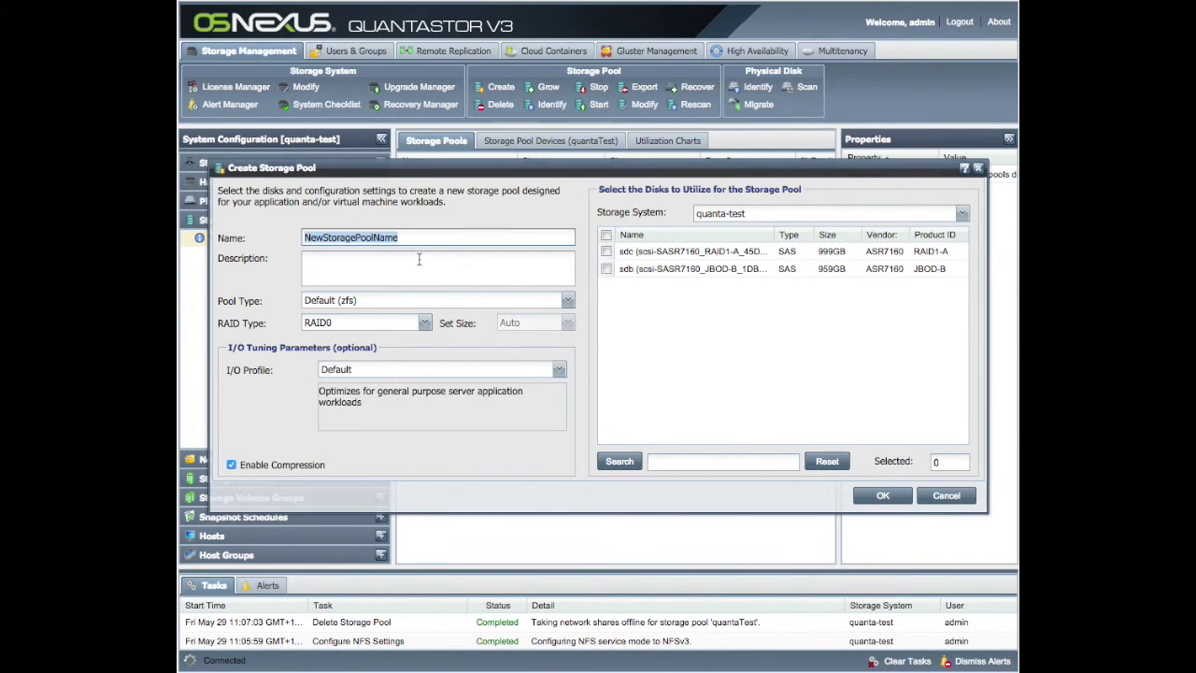
type("quanta")
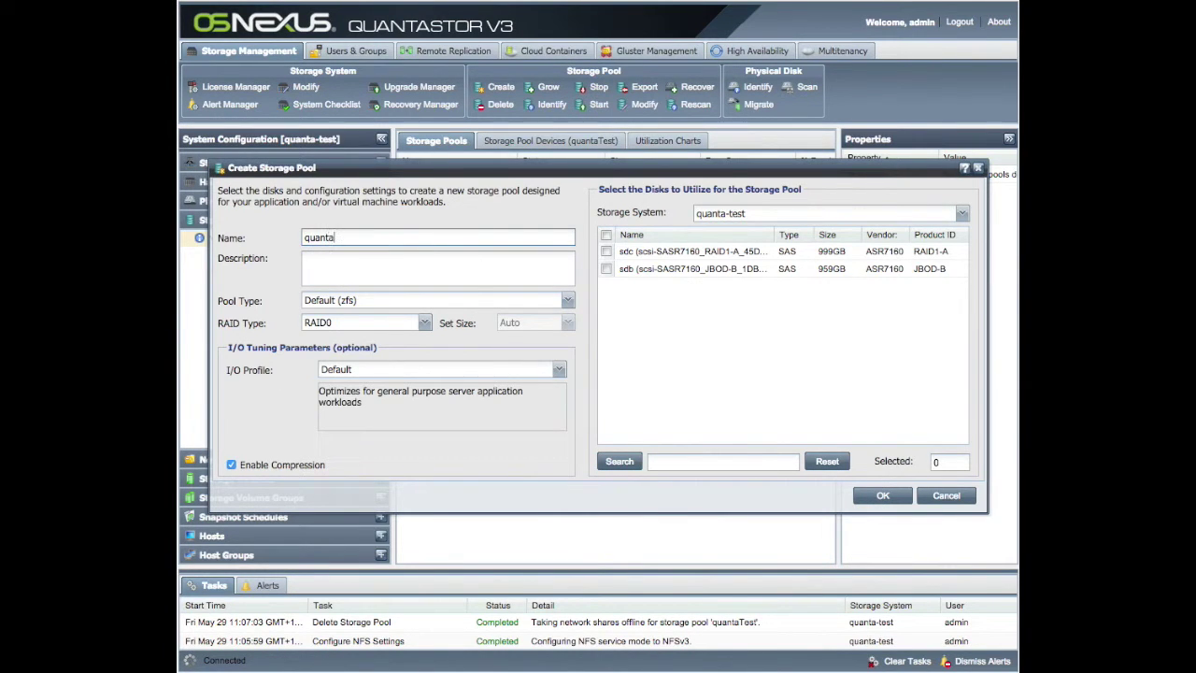
type("Test")
Add the description "This is a test.", select the sdc RAID1-A disk, and create the storage pool
left_click(417, 278)
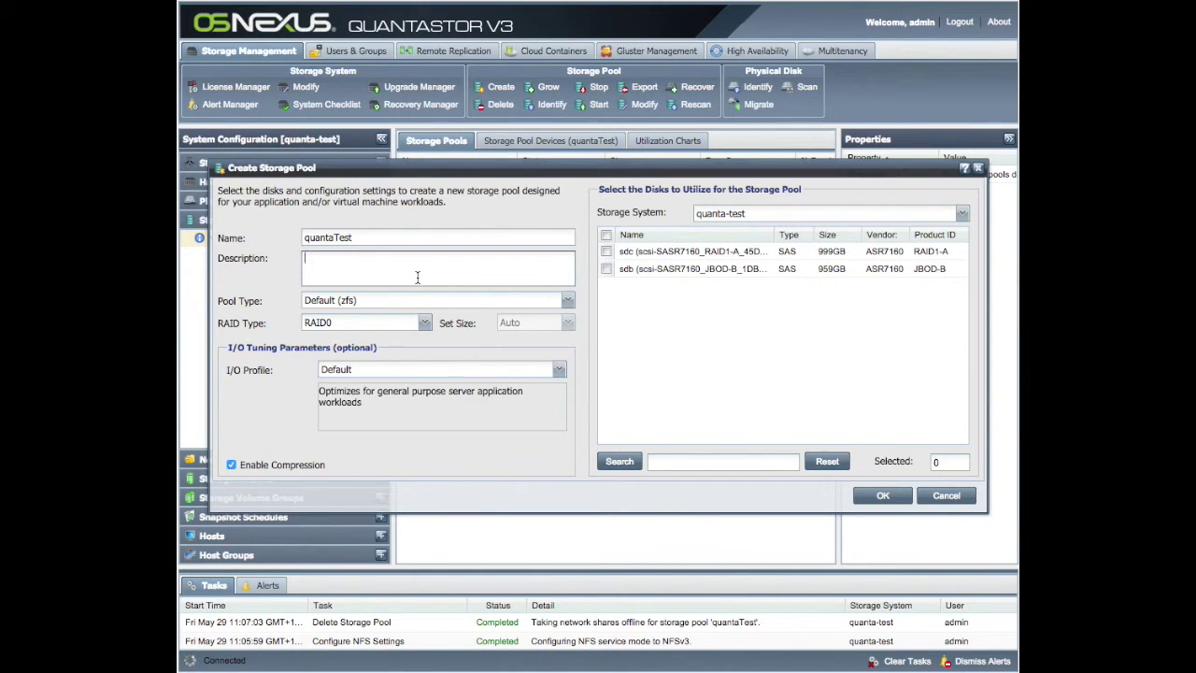
type("This is a test.")
left_click(607, 251)
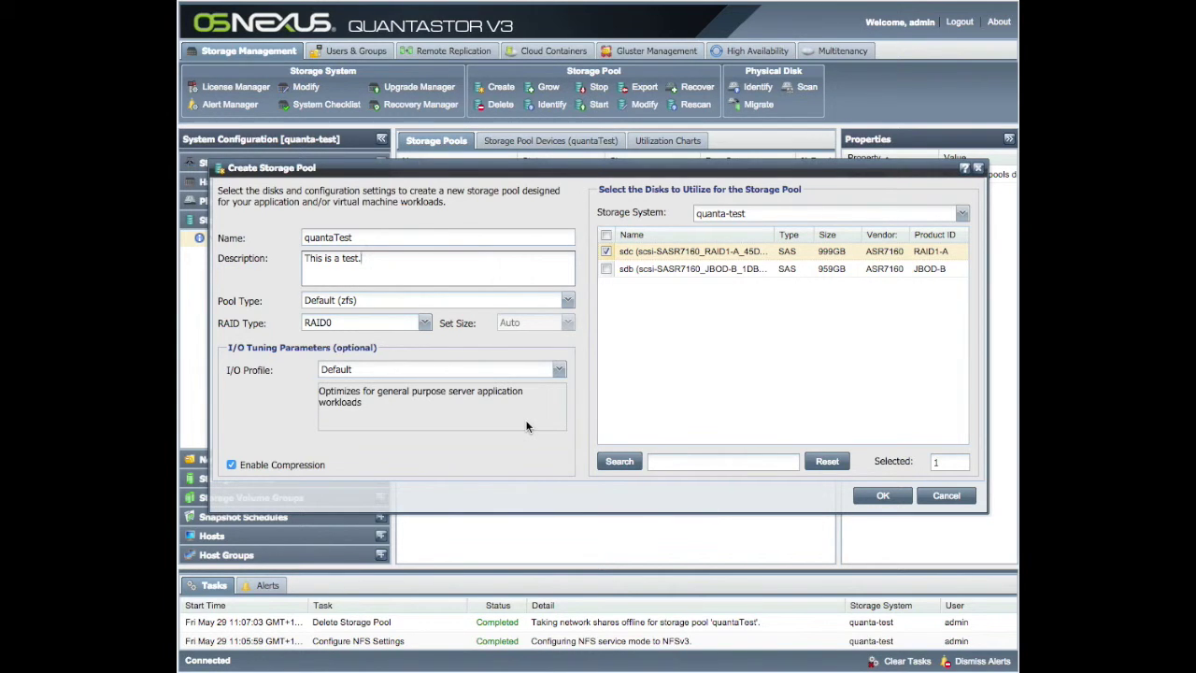
left_click(880, 497)
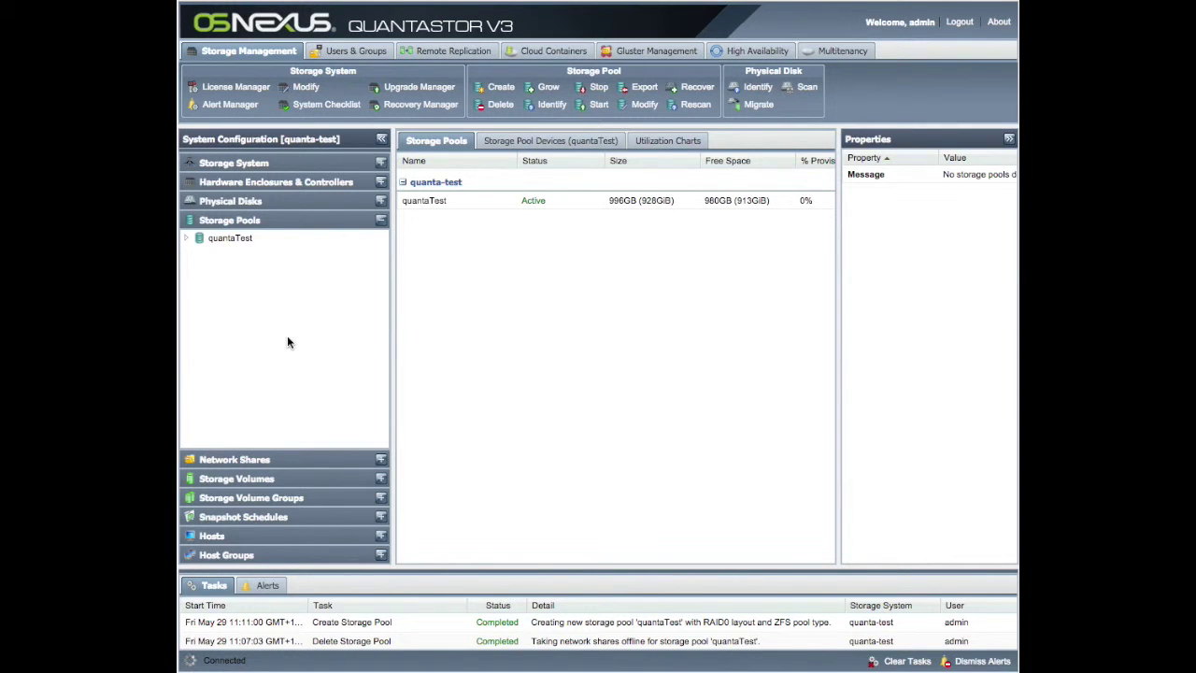
left_click(286, 461)
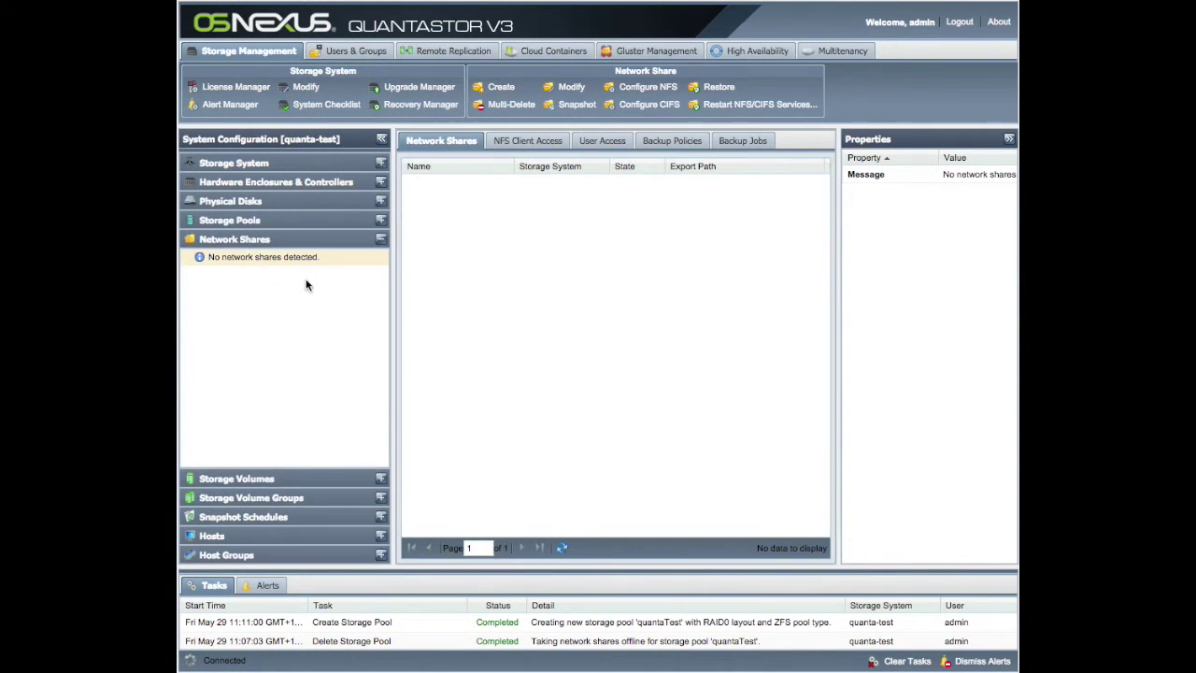
right_click(282, 263)
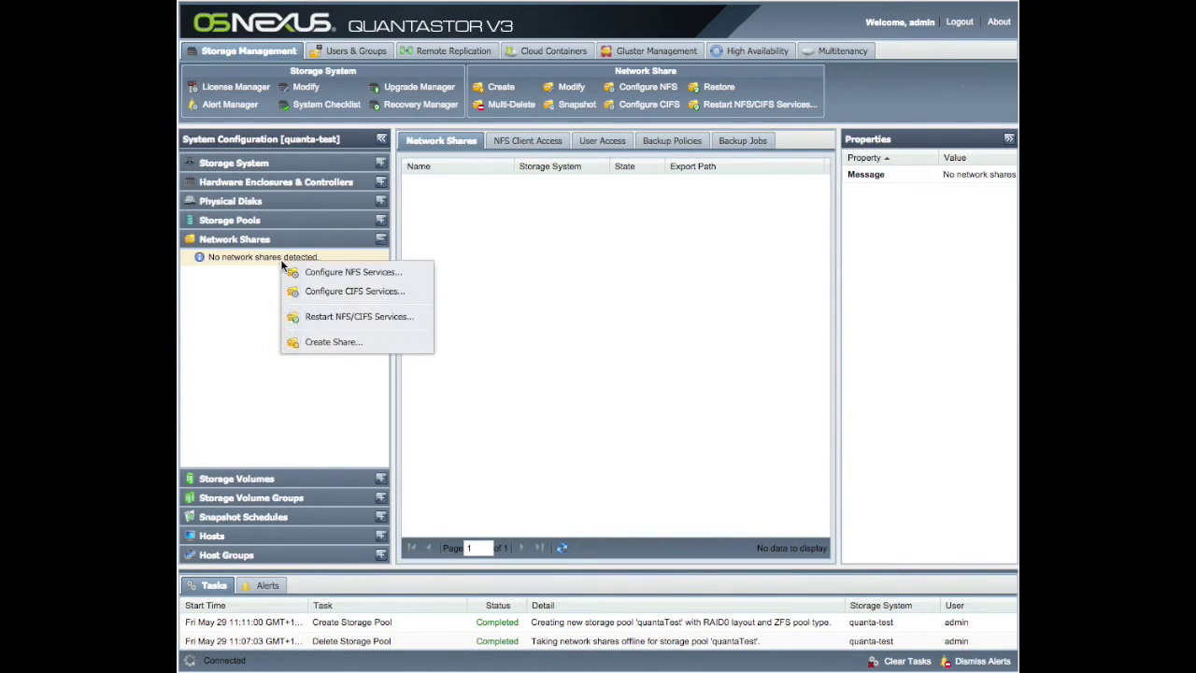
left_click(333, 343)
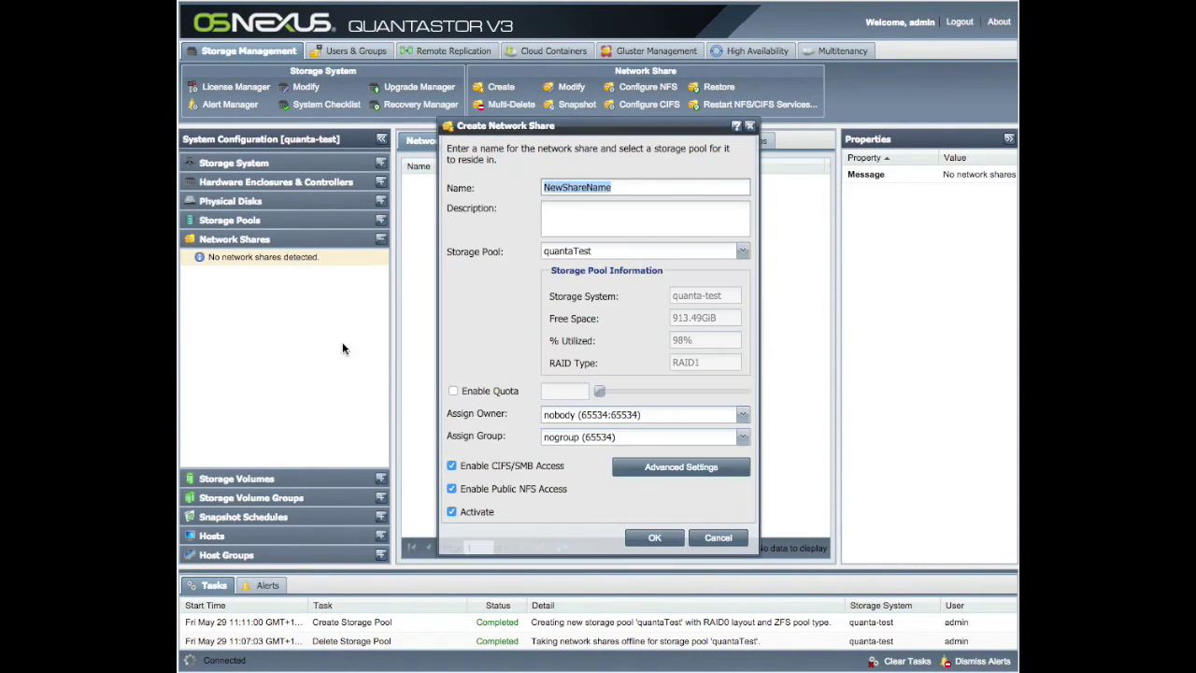
left_click(743, 254)
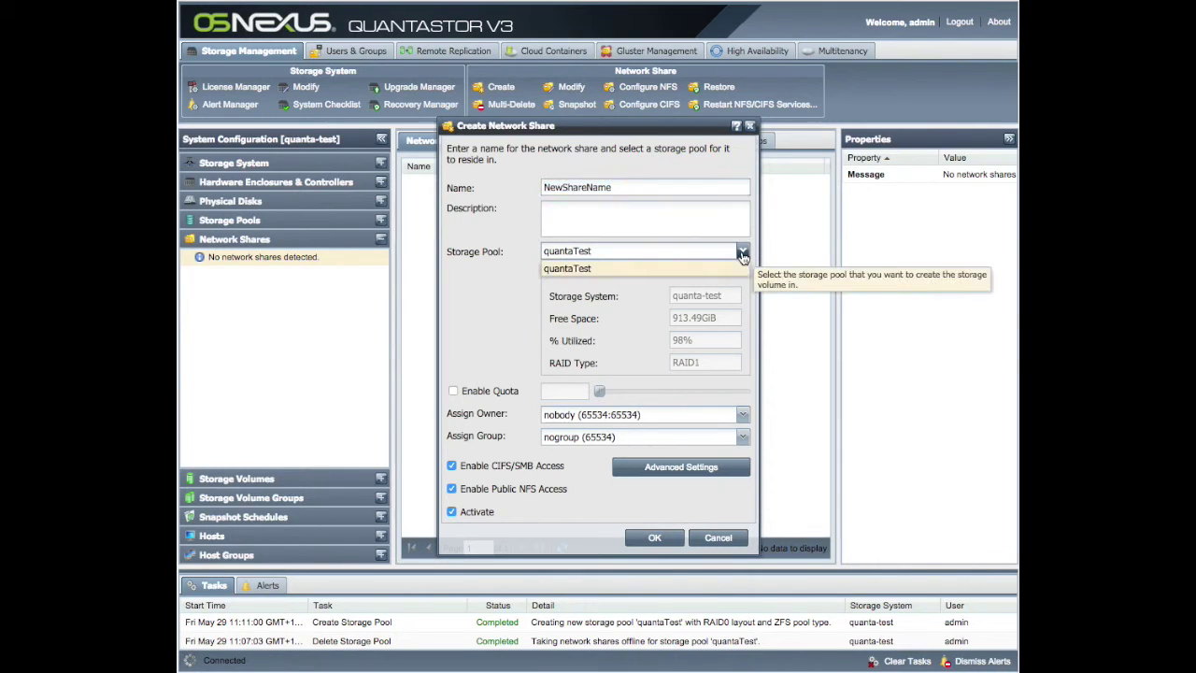
left_click(654, 268)
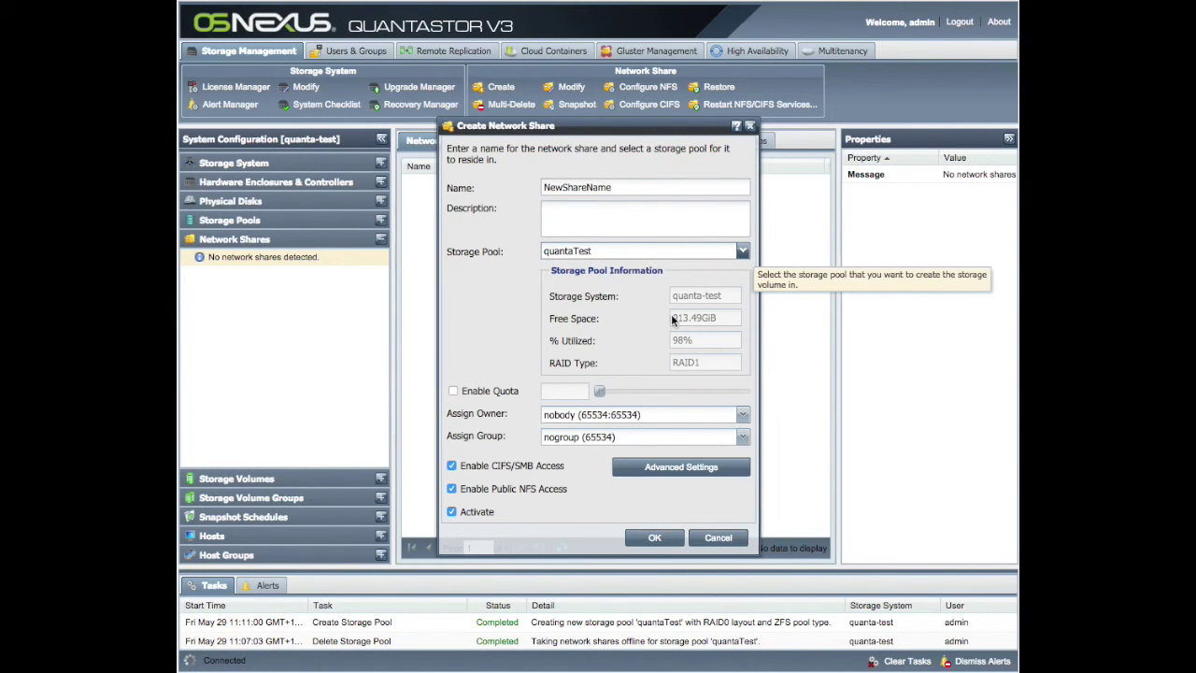
left_click(718, 537)
Start a new storage volume named iscs-quanta in the quantaTest storage pool
left_click(271, 479)
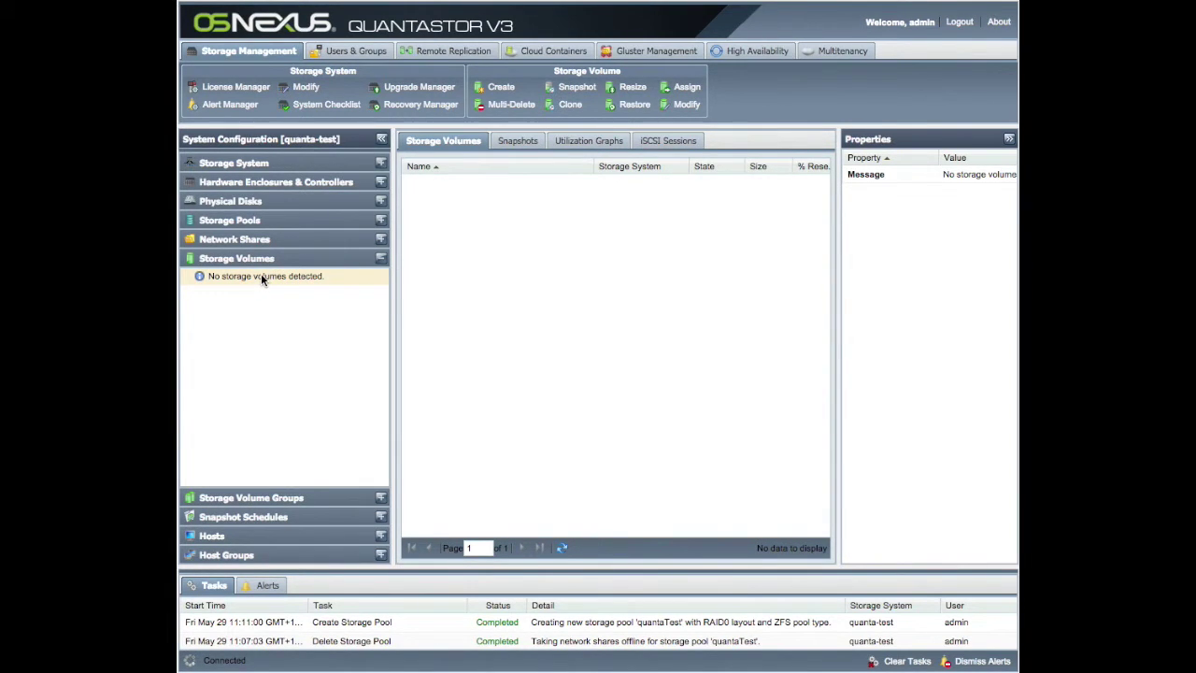
right_click(261, 274)
left_click(321, 290)
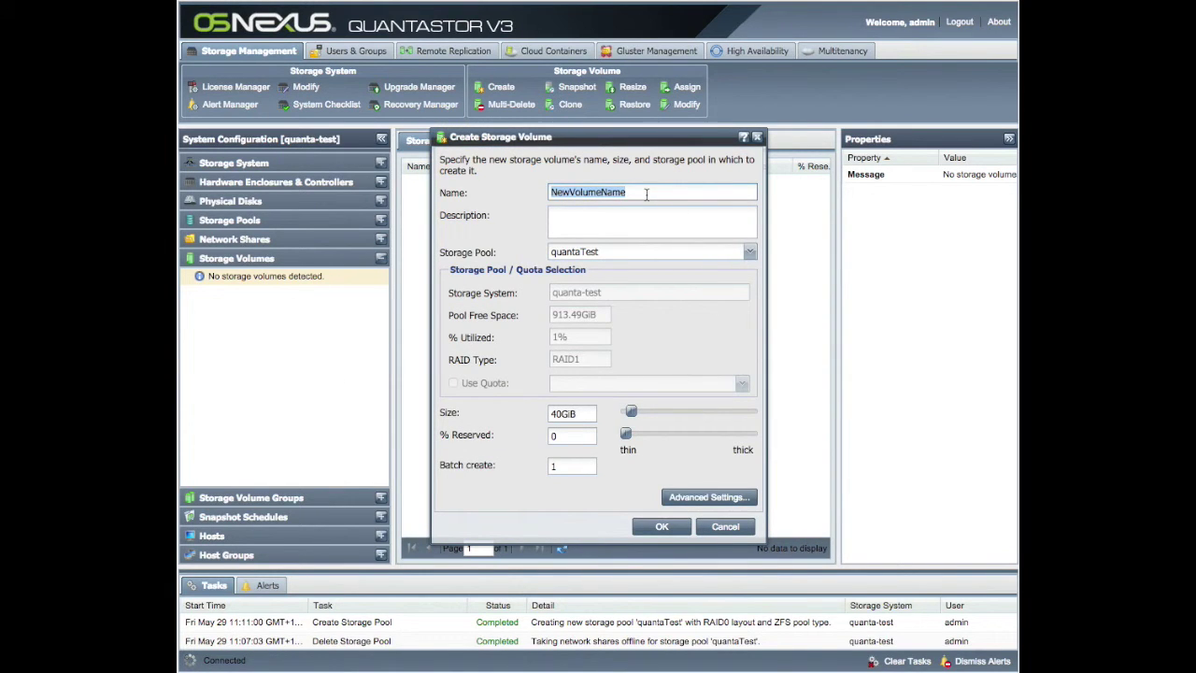
type("te")
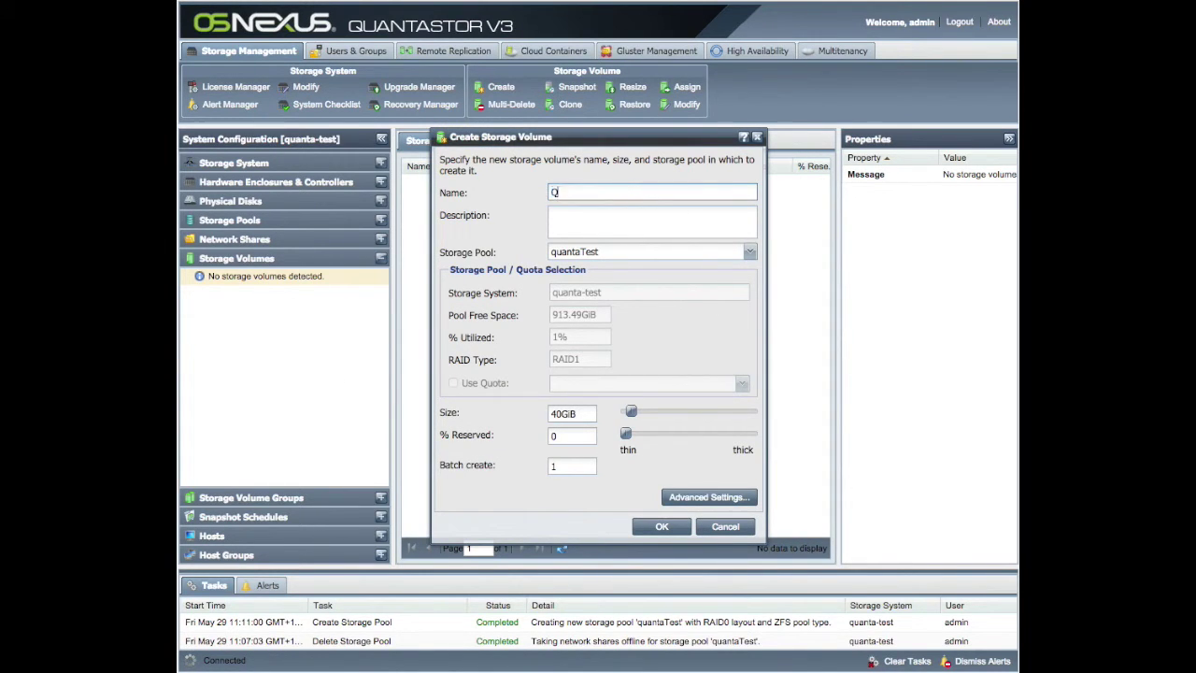
key("BackSpace")
key("BackSpace")
type("iscsi")
type("-quanta")
left_click(750, 252)
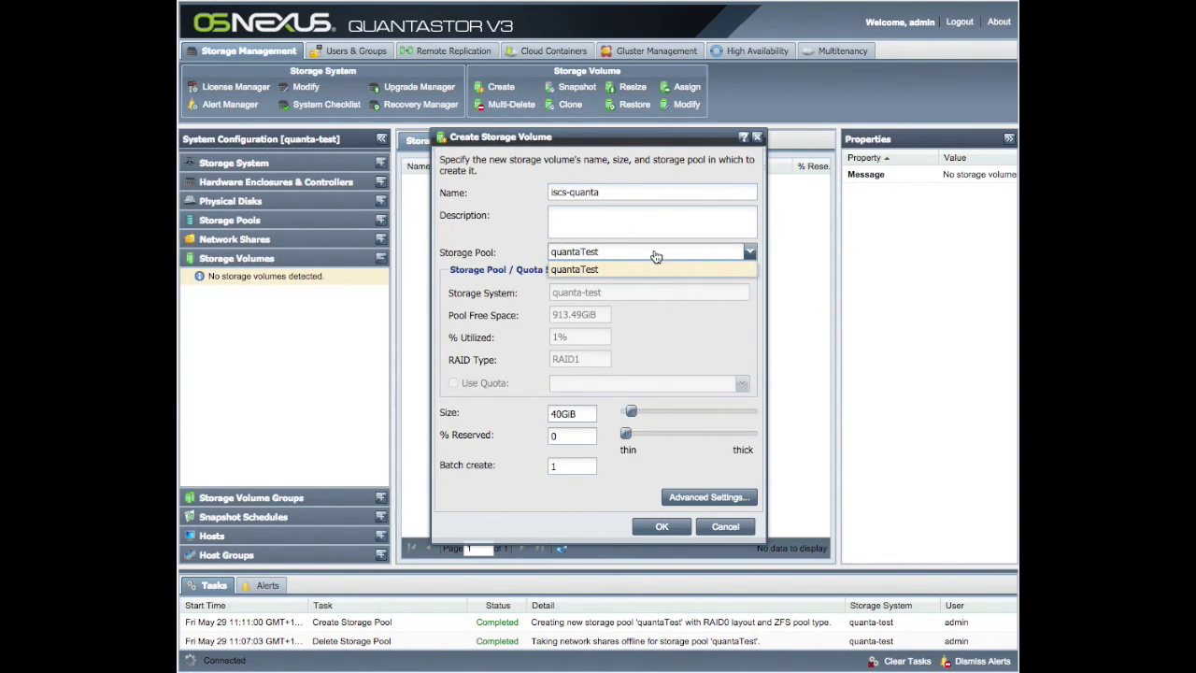
left_click(749, 252)
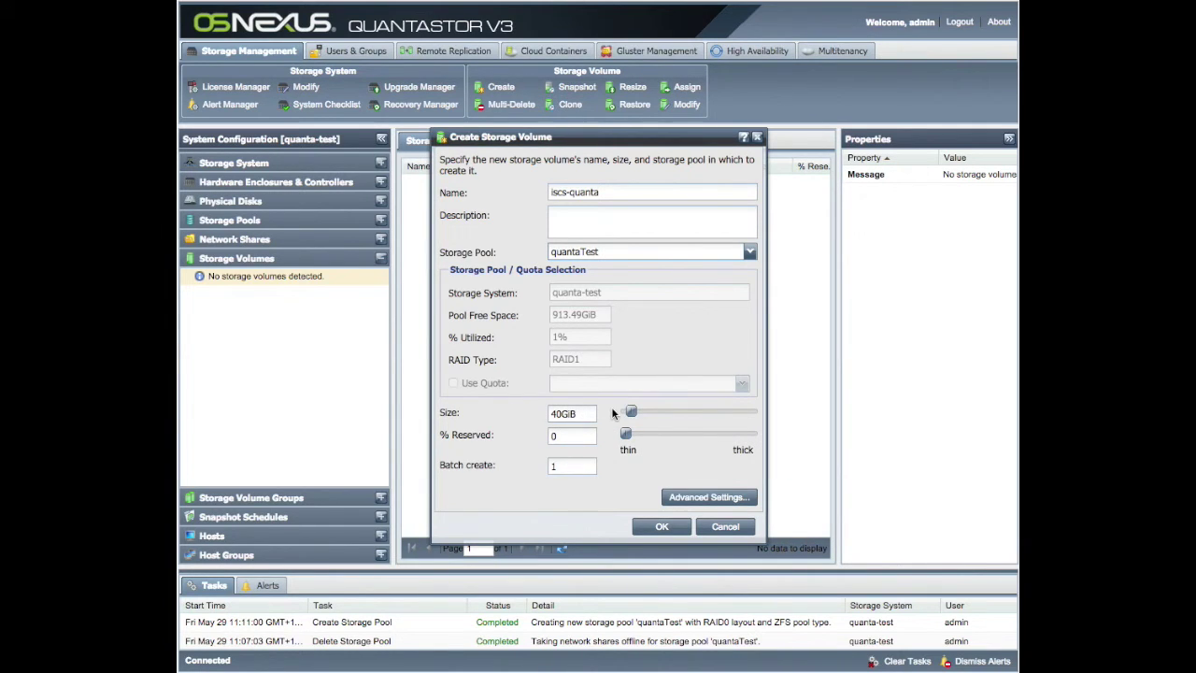
Set the volume's size to 18GiB, try 100% thick reservation, and return the reserved space to 0% for thin provisioning
left_click_drag(623, 415, 628, 417)
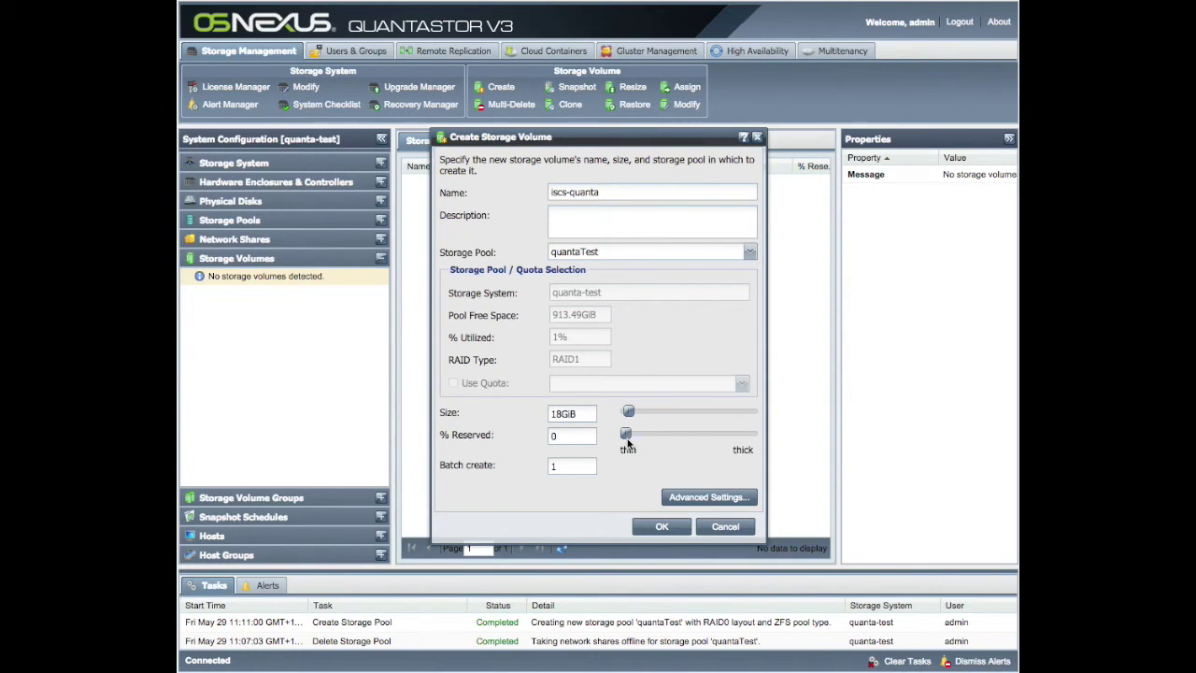
mouse_move(626, 434)
left_mouse_down()
mouse_move(761, 446)
mouse_move(635, 432)
left_mouse_up()
left_click(711, 435)
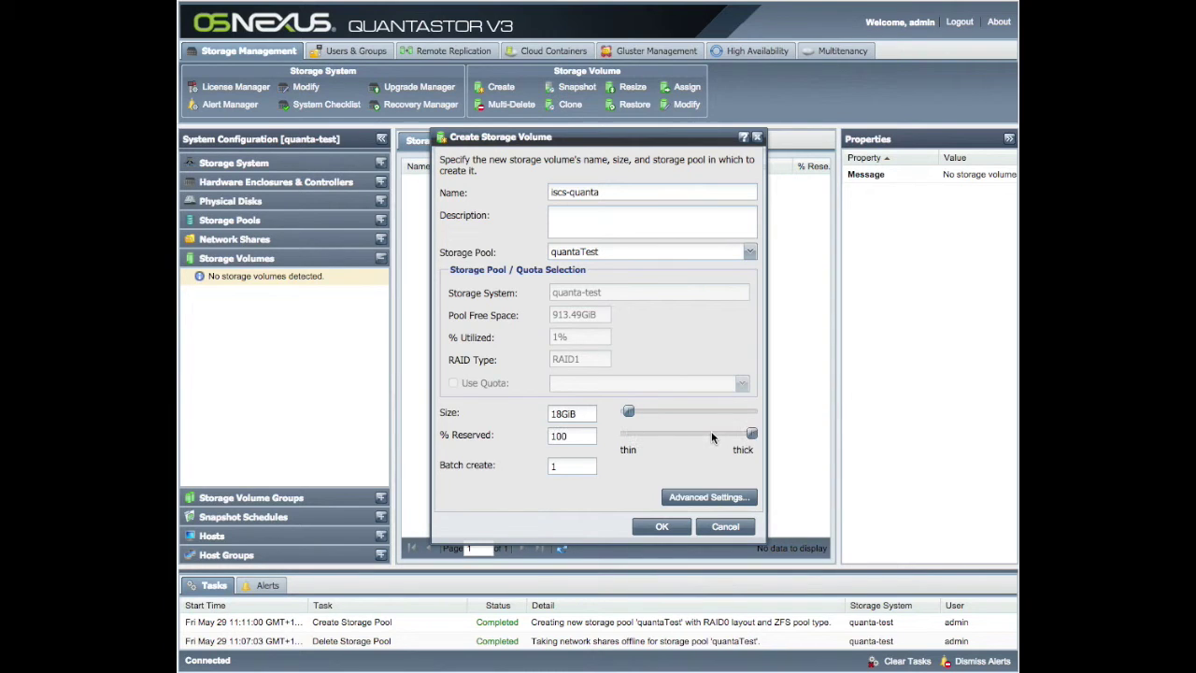
left_click(625, 433)
Try Read Only access in the volume's advanced settings, restore Read/Write, and review the block sizes, choosing Auto
left_click(706, 497)
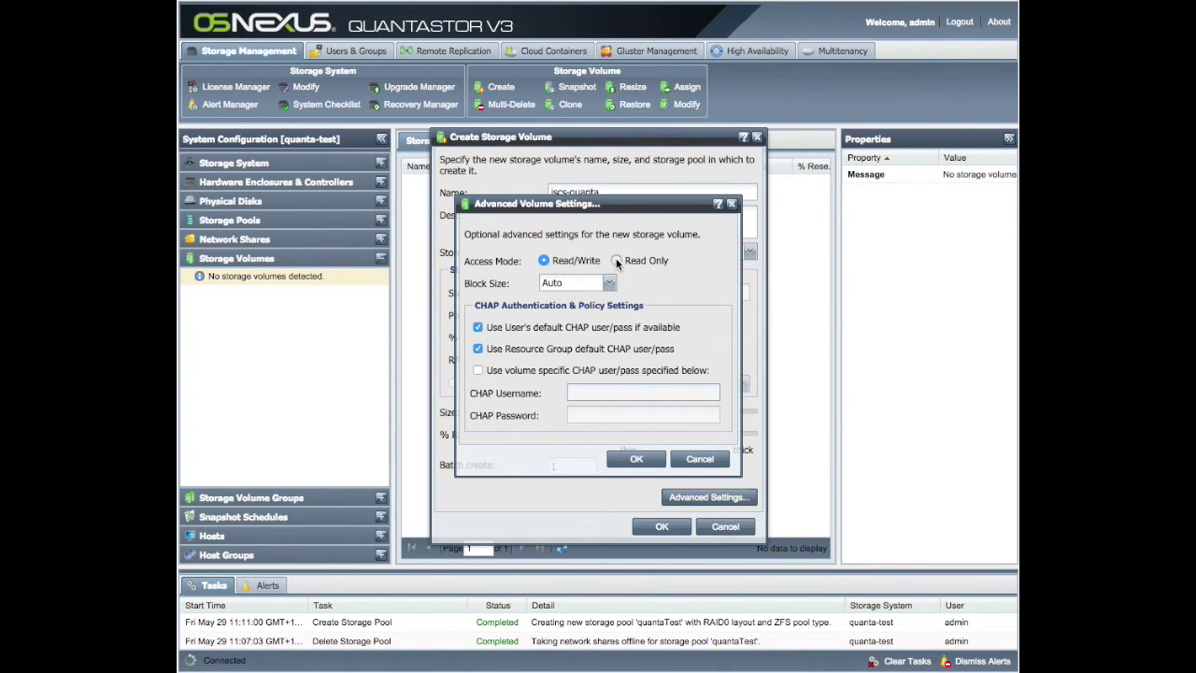
left_click(616, 261)
left_click(543, 261)
left_click(608, 282)
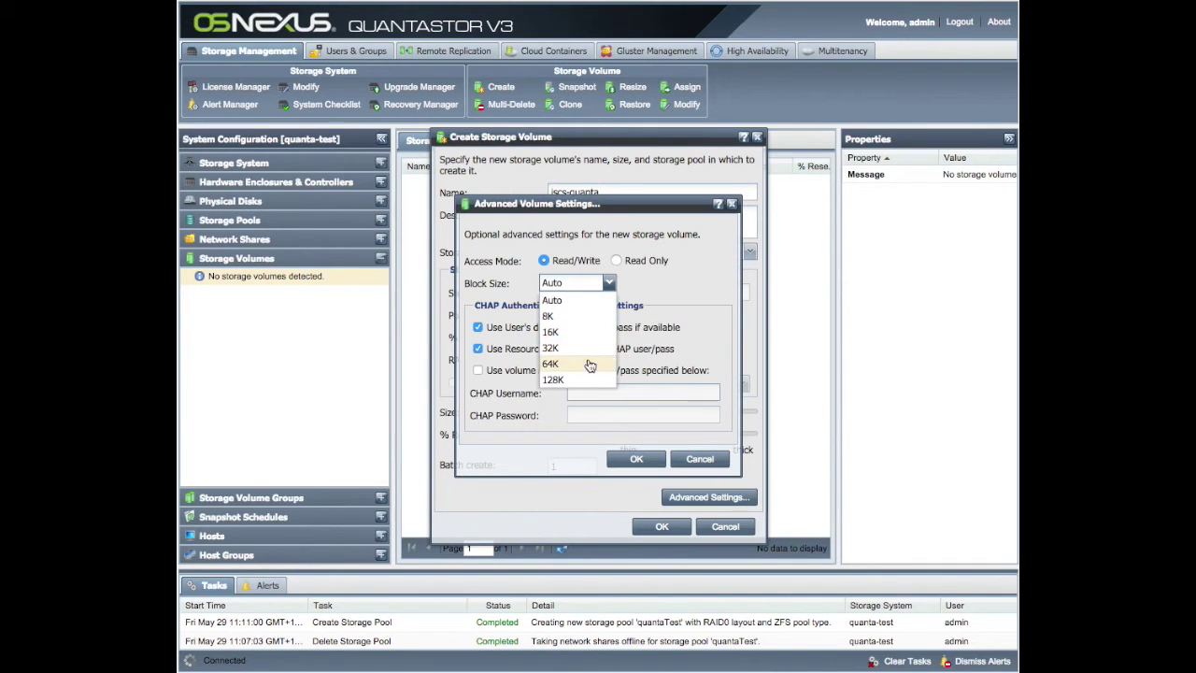
left_click(607, 300)
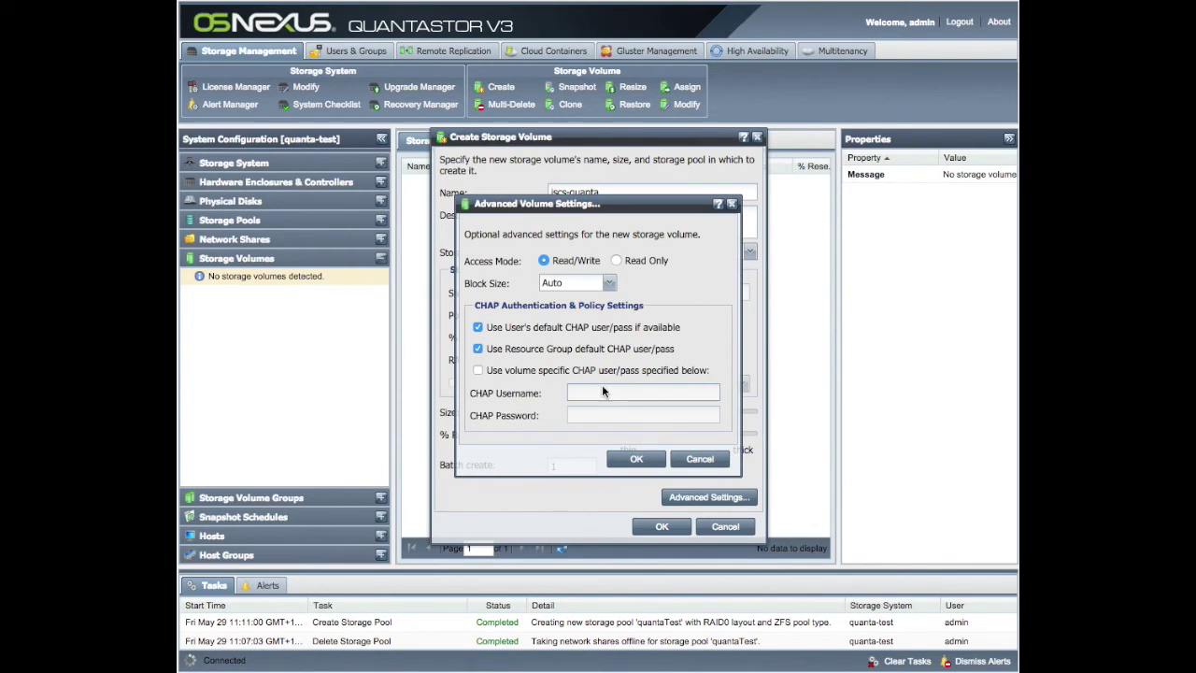
Try enabling volume-specific CHAP credentials, look at the username and password fields, disable the option again, and accept the advanced settings
mouse_move(576, 339)
left_click(477, 370)
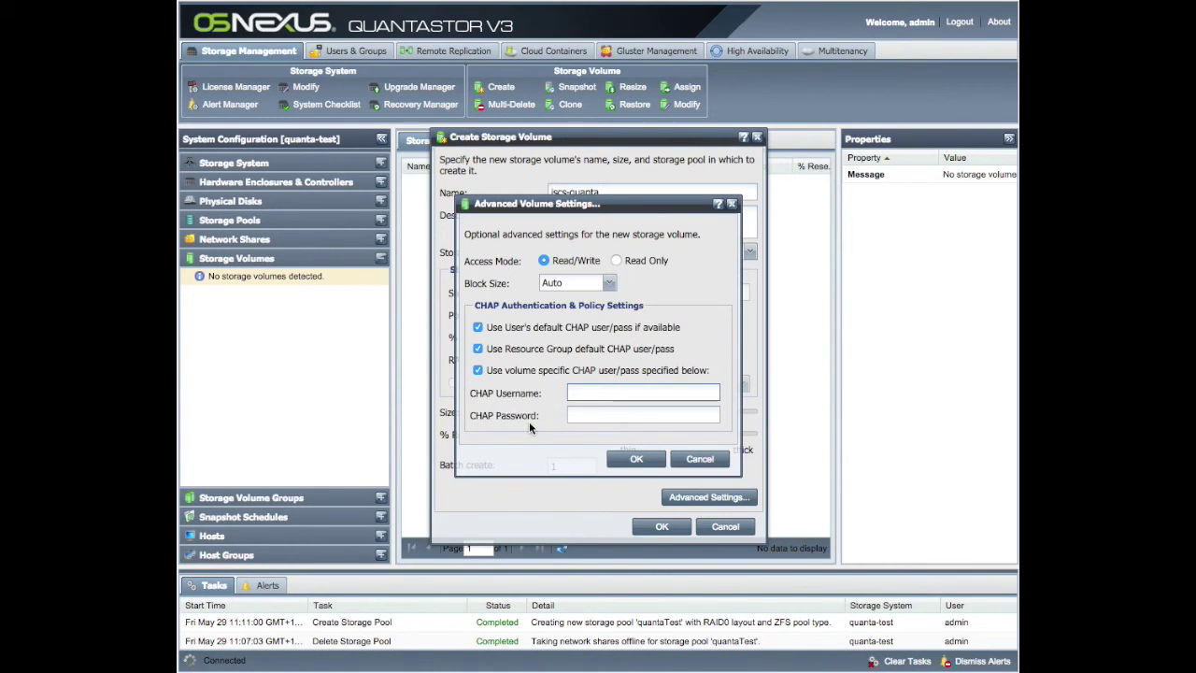
left_click(595, 392)
left_click(582, 415)
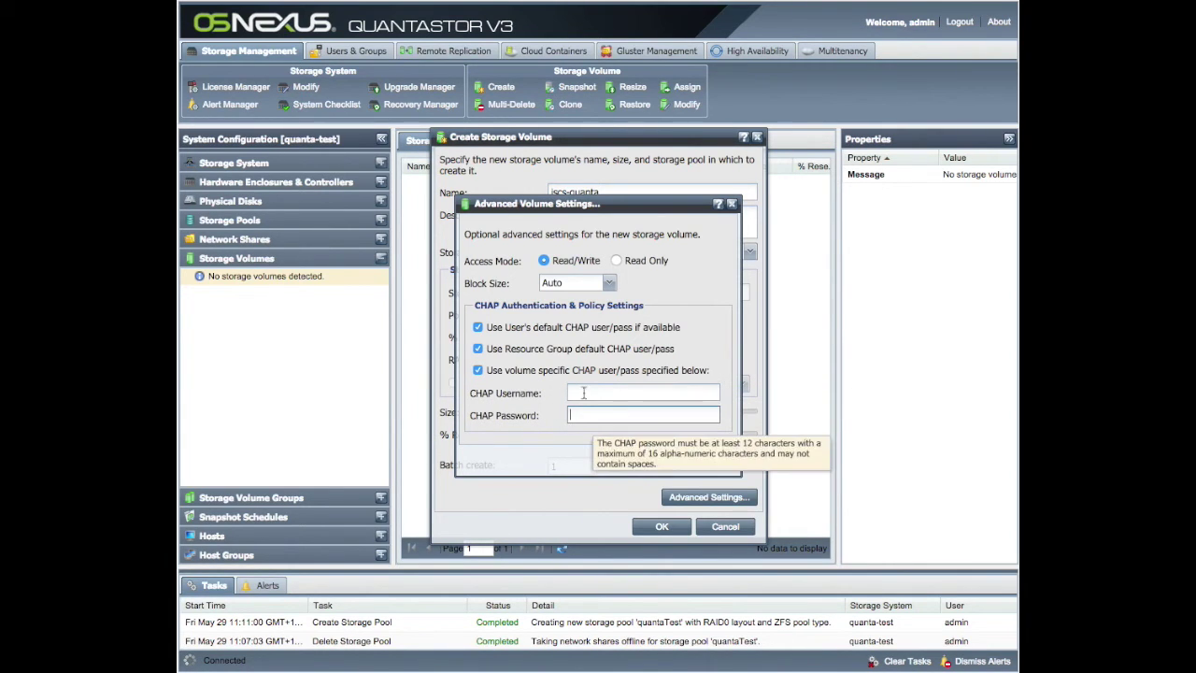
left_click(477, 370)
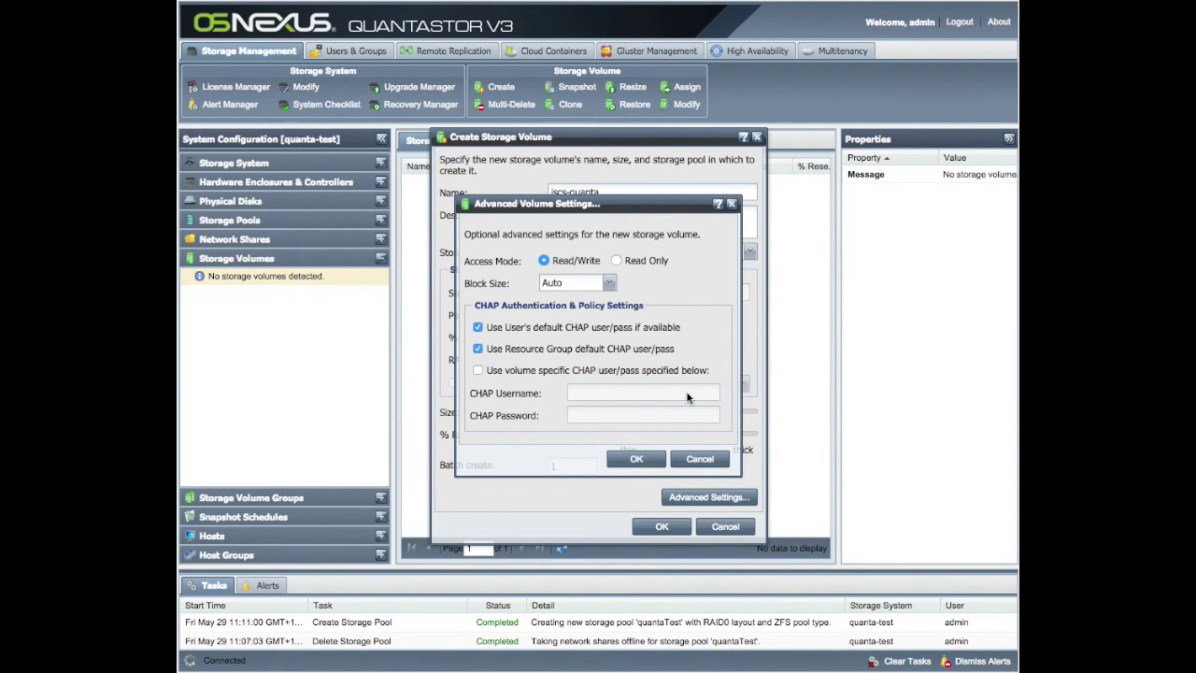
left_click(636, 459)
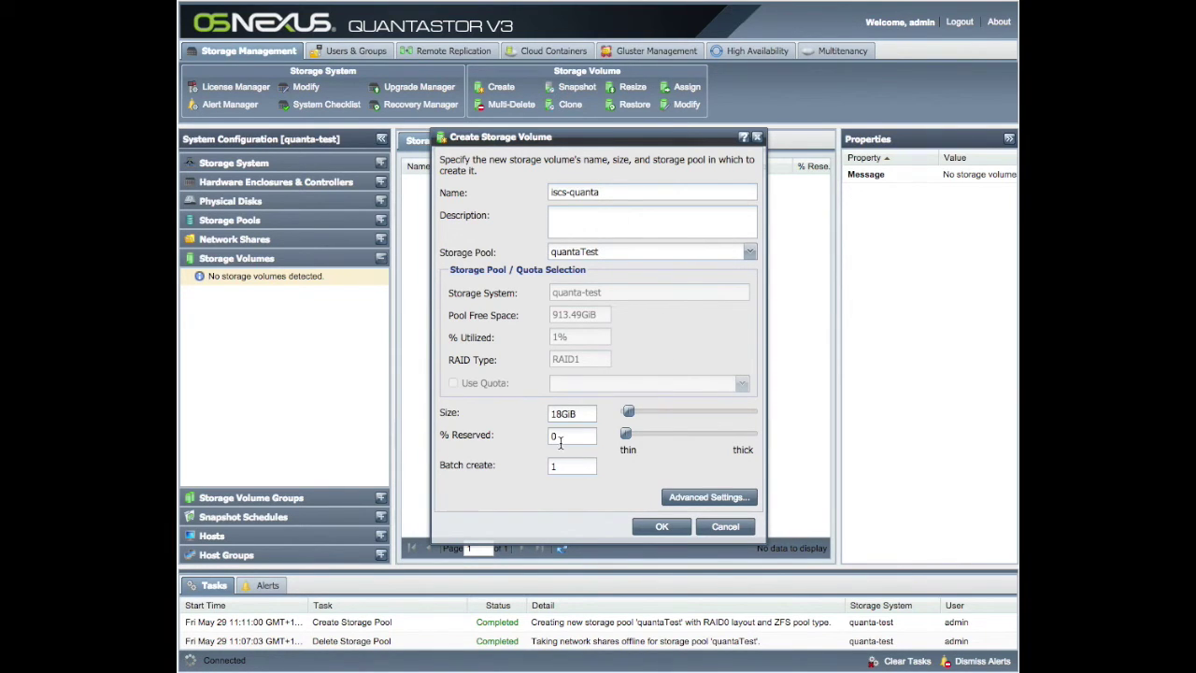
Create the iscs-quanta storage volume with the chosen size and reservation
mouse_move(551, 417)
left_click(661, 527)
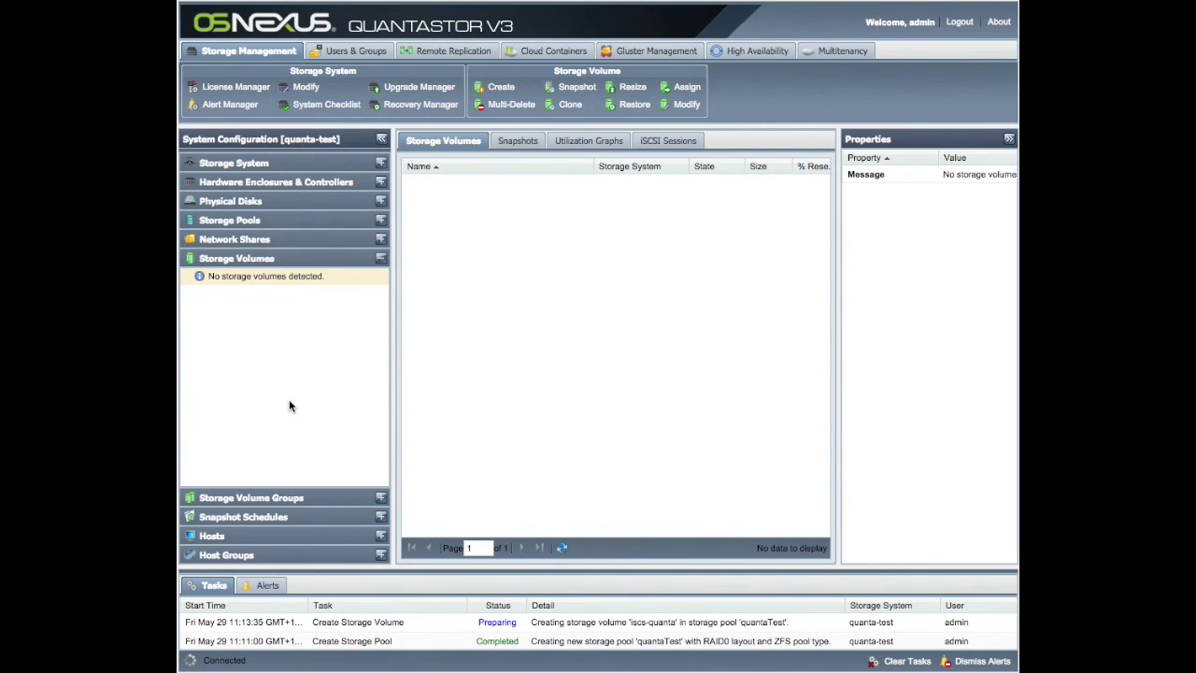